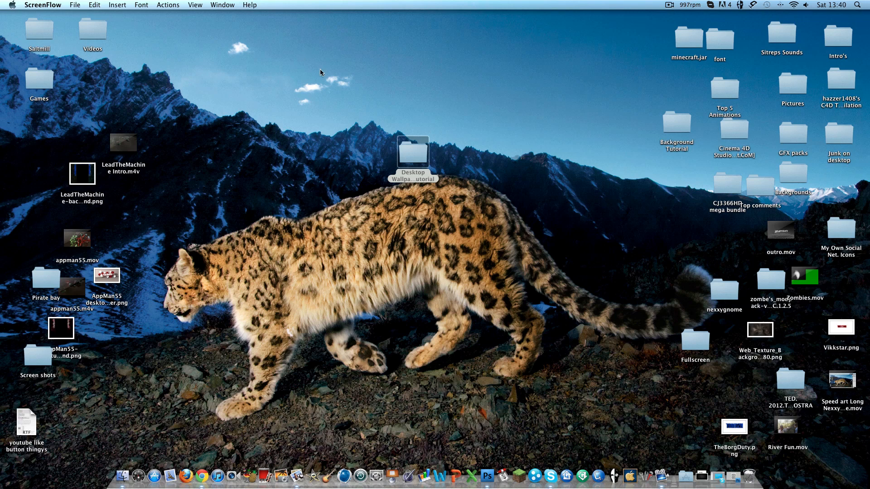
Open grunge background.psd from the Desktop Wallpaper Tutorial folder on the desktop
double_click(424, 160)
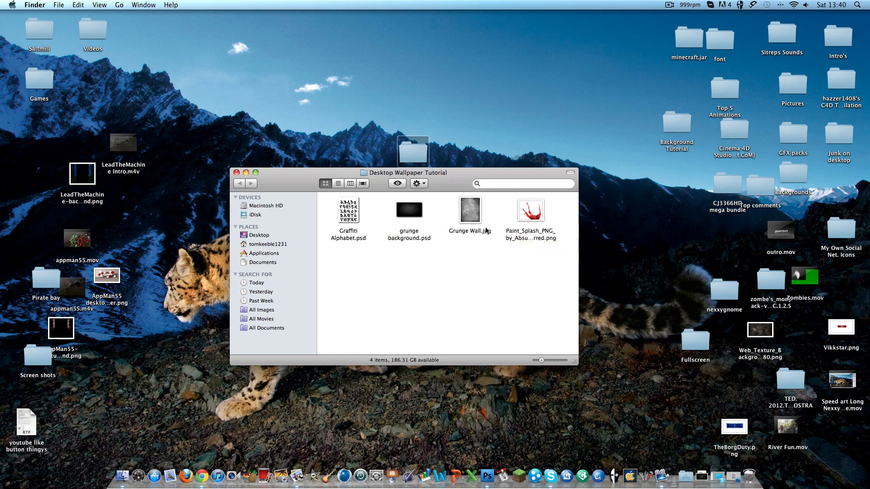
double_click(409, 209)
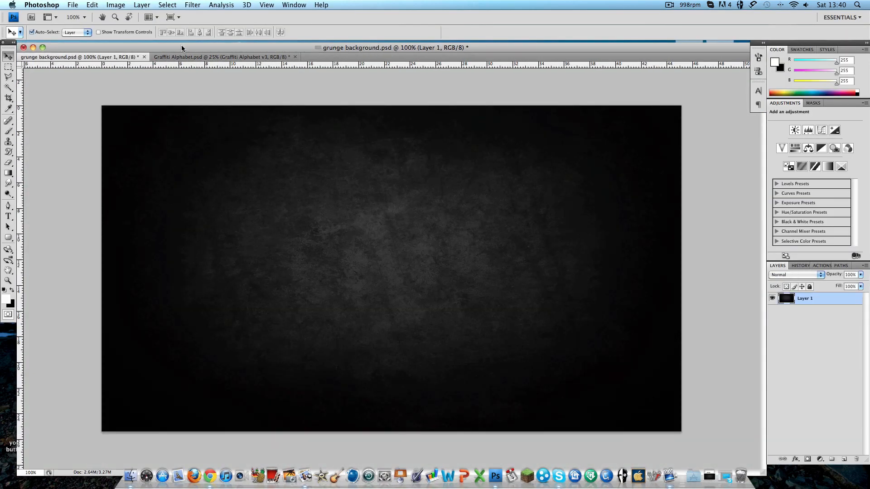
drag(182, 48, 183, 47)
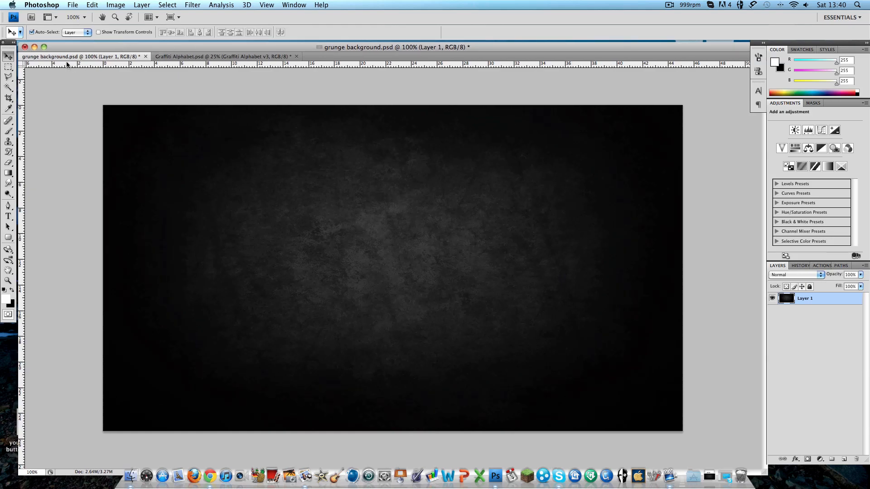
click(34, 47)
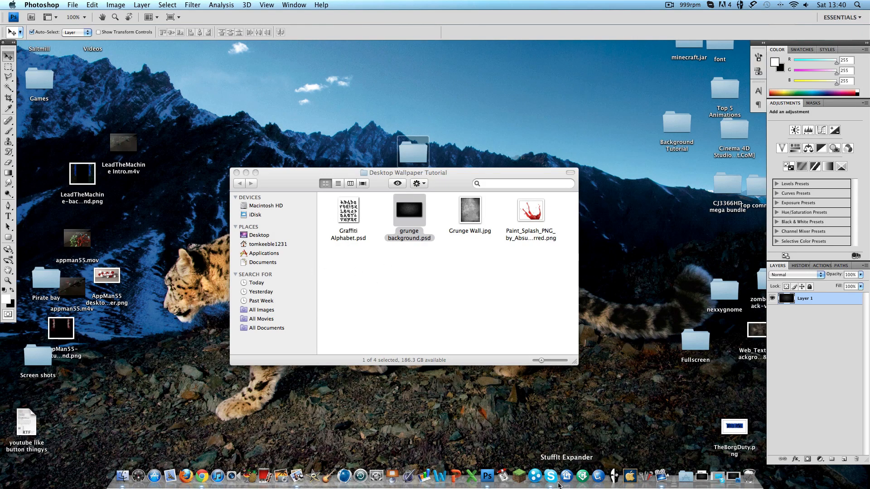
click(733, 476)
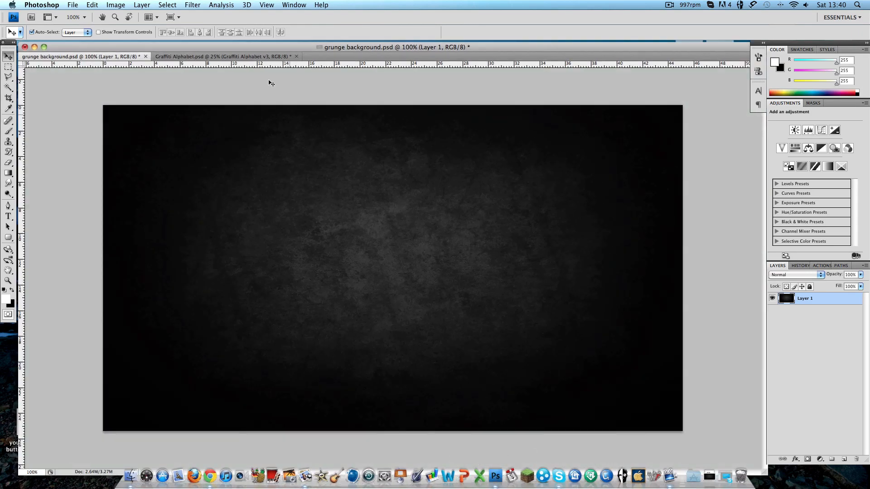
Copy the graffiti letters A and P from Graffiti Alphabet.psd onto the grunge background, placing the P after the A
click(257, 57)
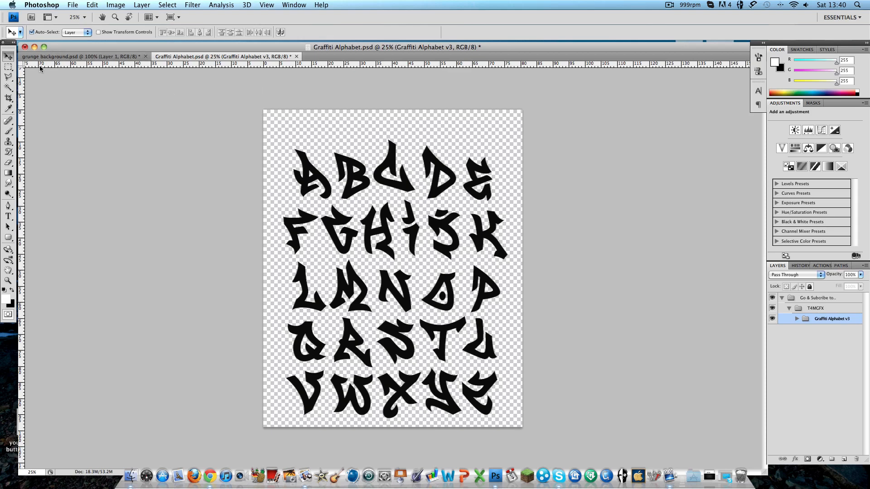
click(59, 56)
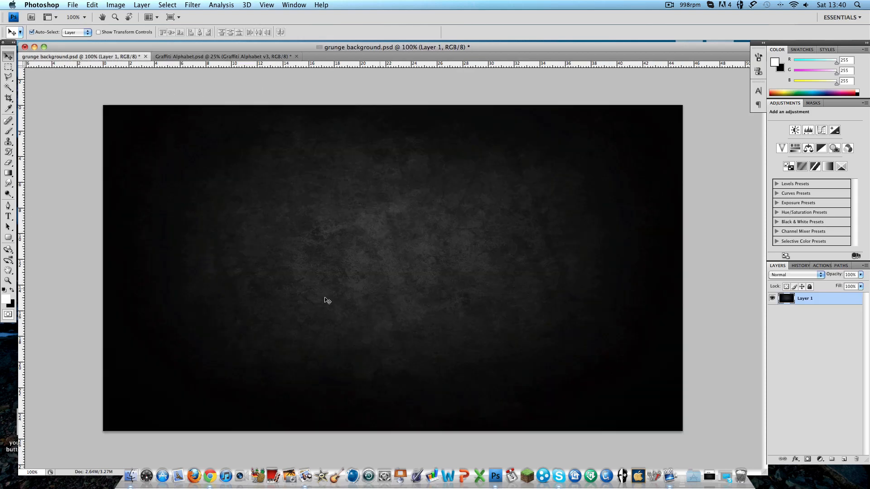
click(224, 57)
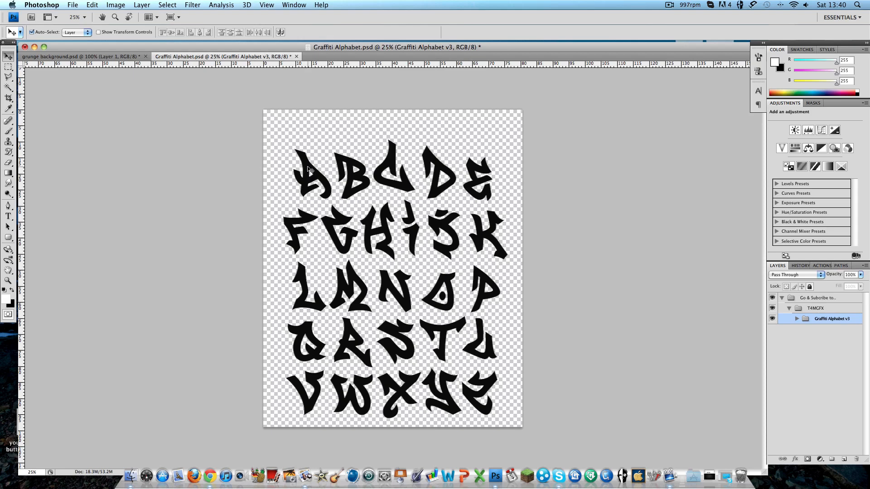
drag(308, 170, 177, 225)
click(181, 56)
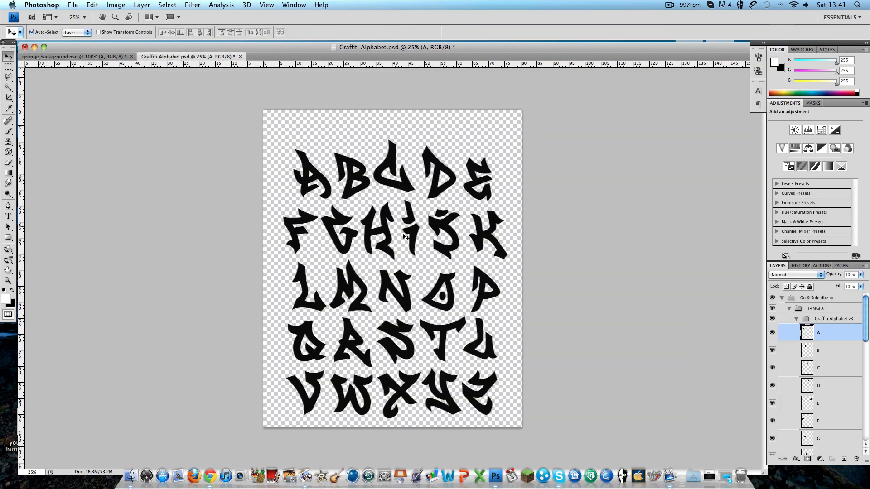
drag(481, 295, 266, 215)
click(197, 57)
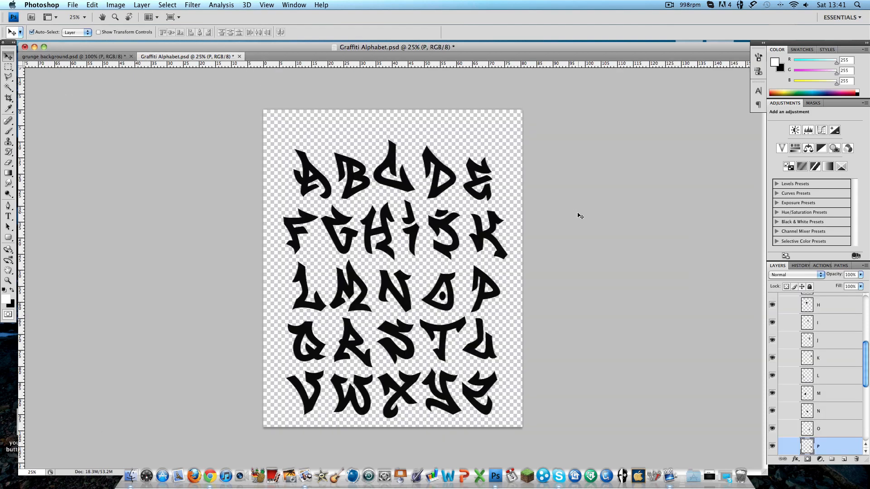
Copy a second P and an M from the graffiti alphabet onto the grunge background, placing them after the first P
drag(487, 282, 104, 126)
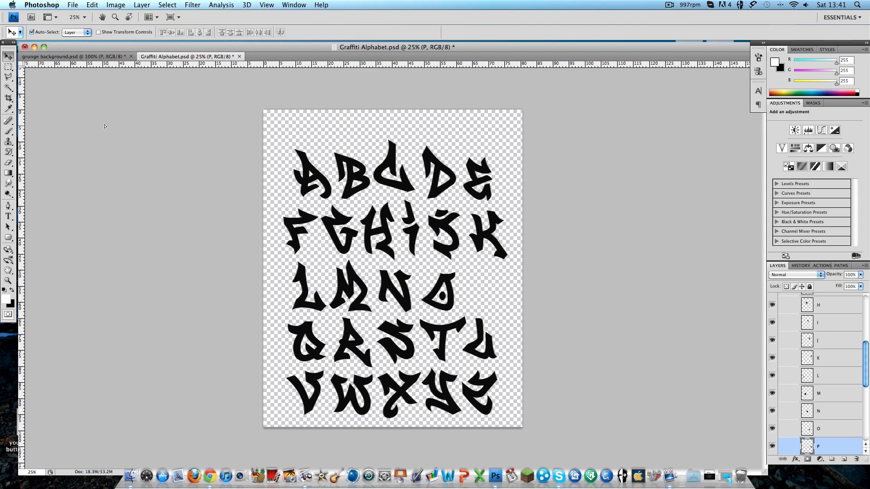
drag(84, 59, 428, 229)
click(173, 58)
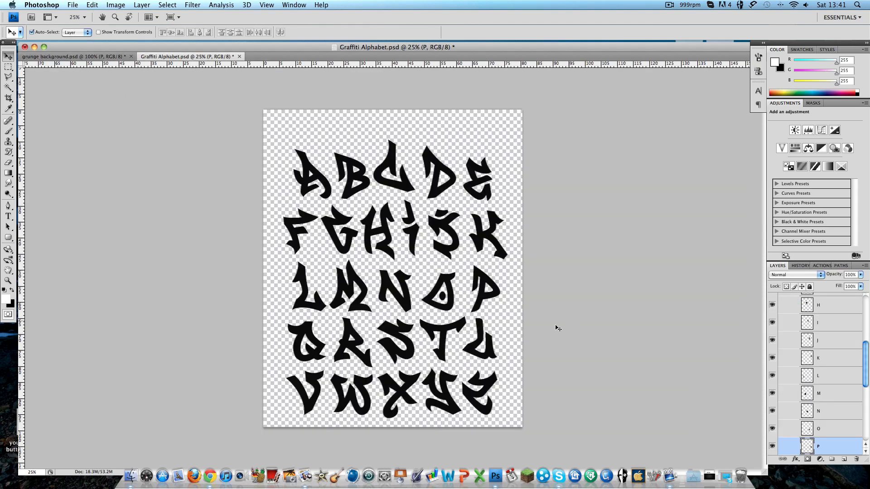
drag(353, 276, 550, 201)
click(188, 57)
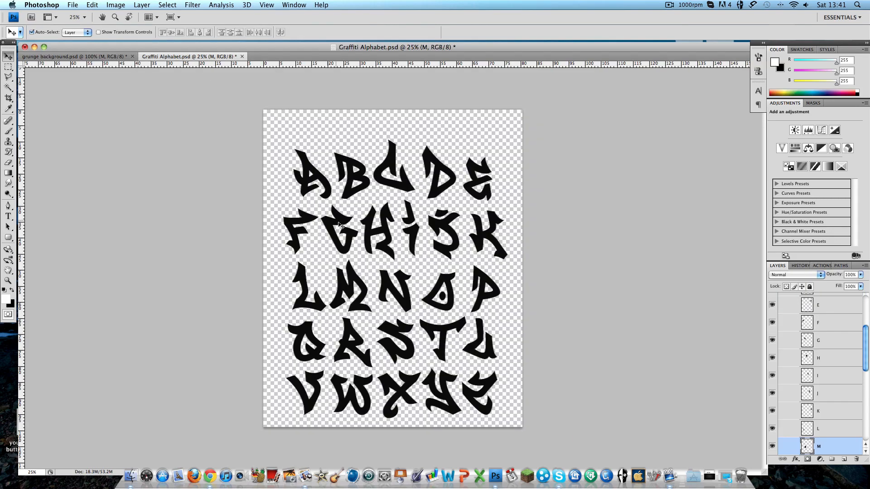
Copy a second A and a second M from the graffiti alphabet onto the middle and right of the grunge background
drag(309, 169, 42, 58)
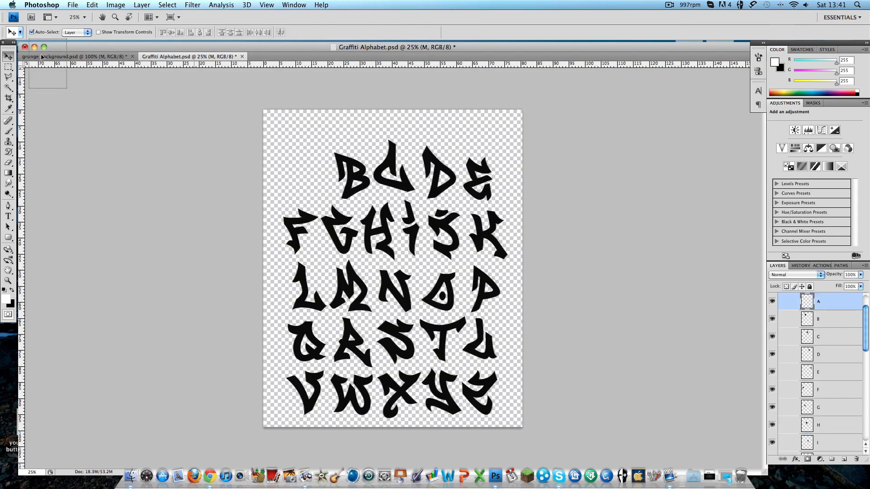
drag(41, 57, 339, 175)
click(176, 57)
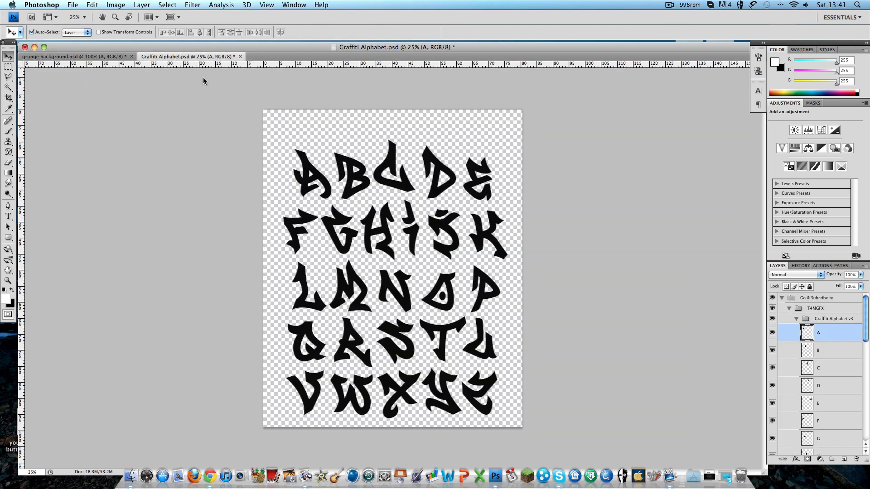
drag(347, 280, 501, 184)
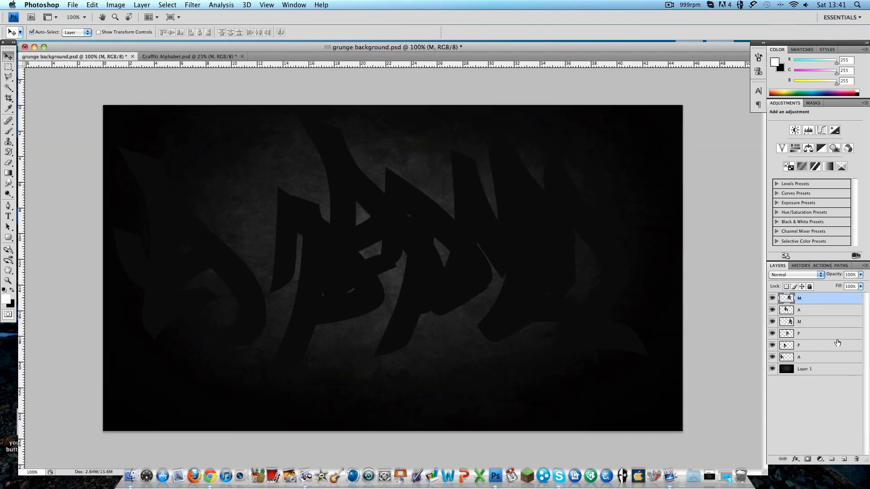
Apply a red Color Overlay to the topmost M layer and to the A layer directly beneath it
double_click(811, 300)
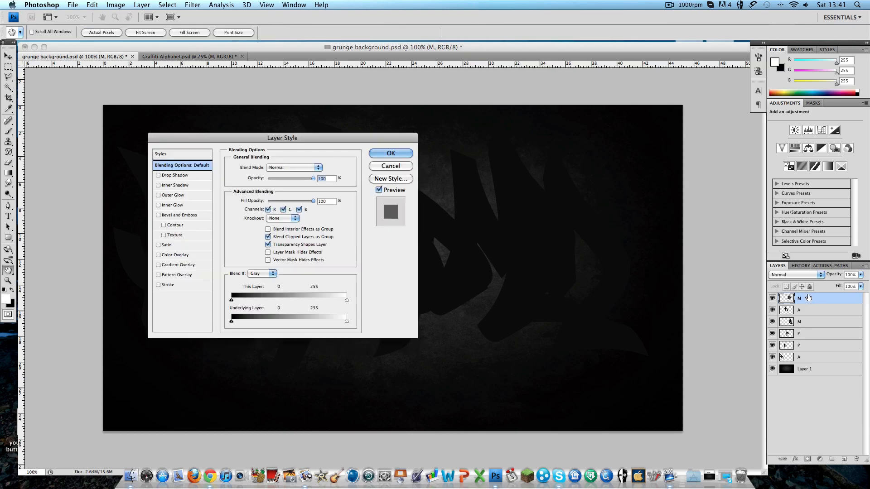
click(158, 255)
click(391, 153)
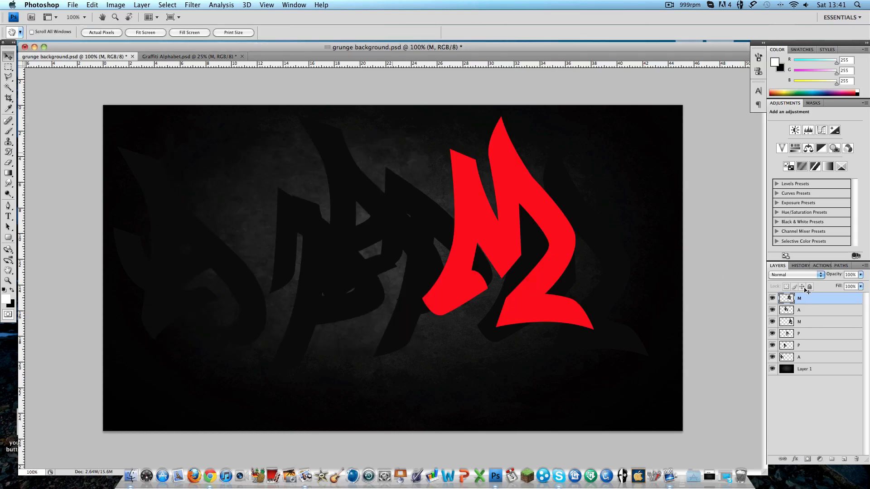
double_click(811, 329)
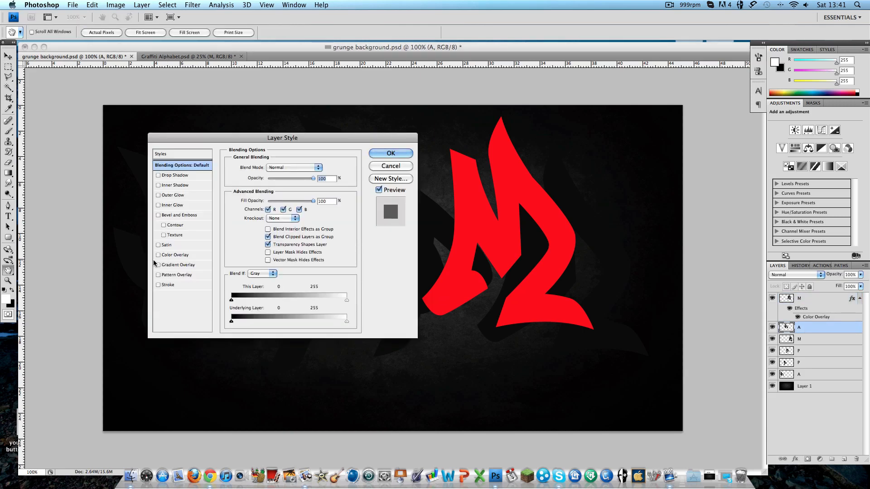
click(159, 256)
click(380, 154)
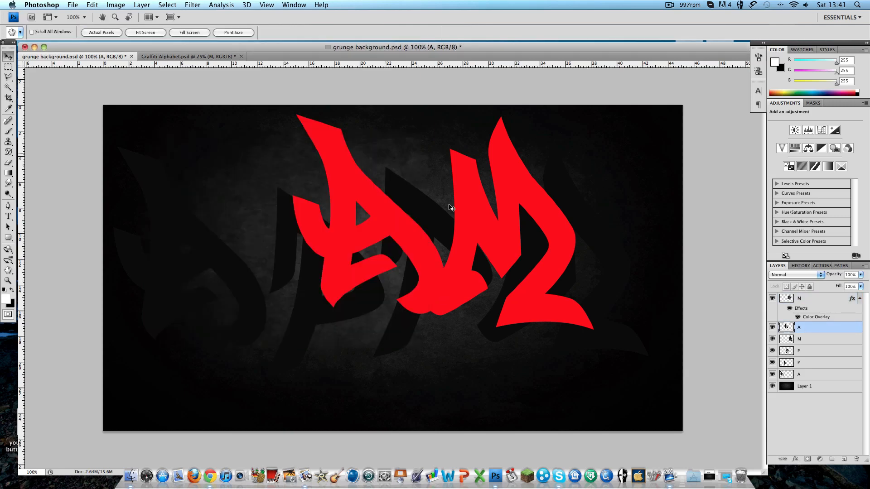
Apply a red Color Overlay to the lower M layer and to the P layer directly beneath it
double_click(814, 356)
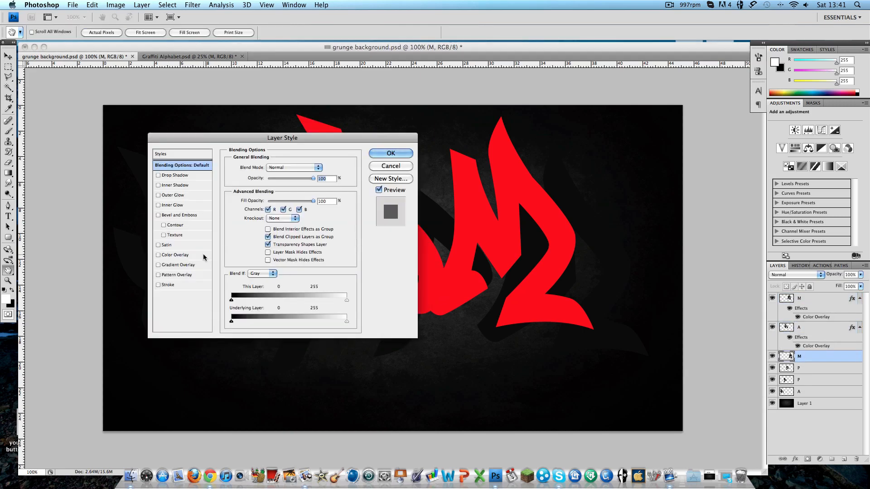
click(158, 255)
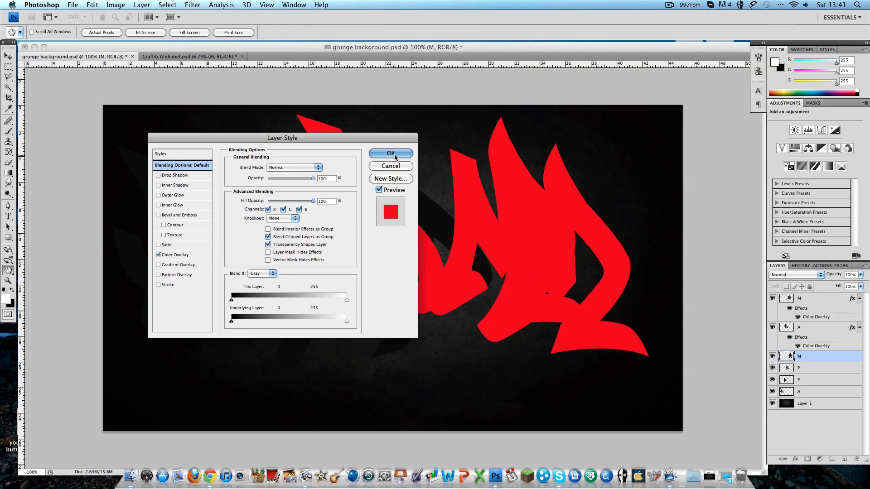
click(395, 157)
double_click(813, 385)
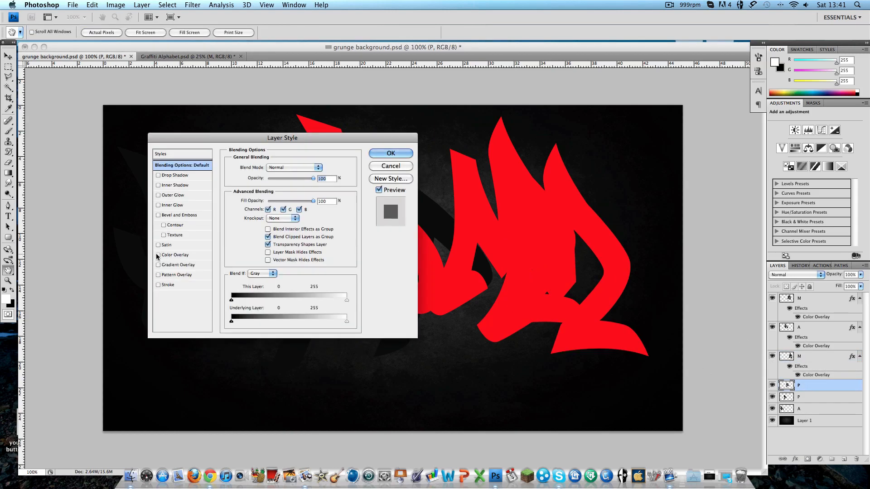
click(159, 255)
click(392, 153)
key(v)
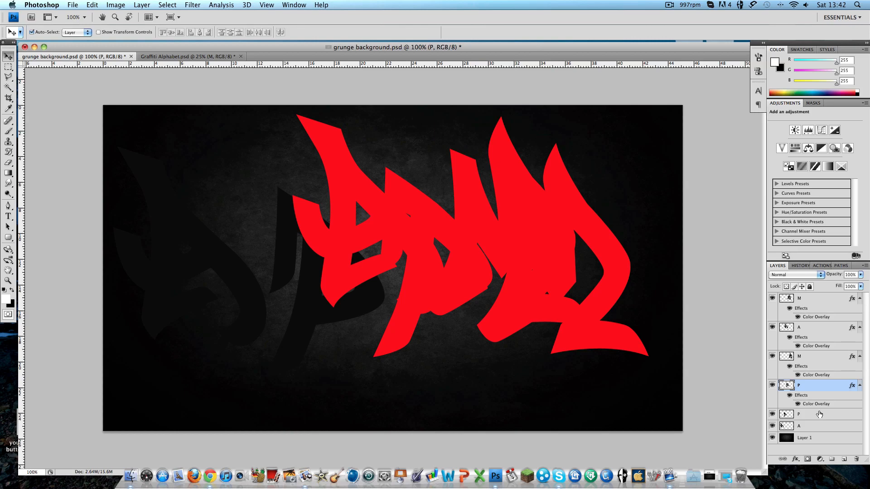
Apply a red Color Overlay to the remaining P layer and to the bottommost A layer
double_click(819, 414)
click(158, 255)
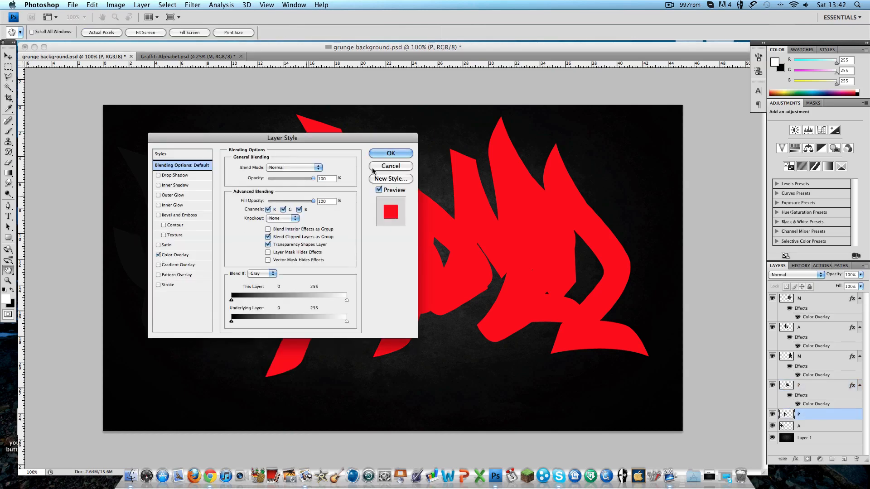
click(391, 153)
double_click(816, 443)
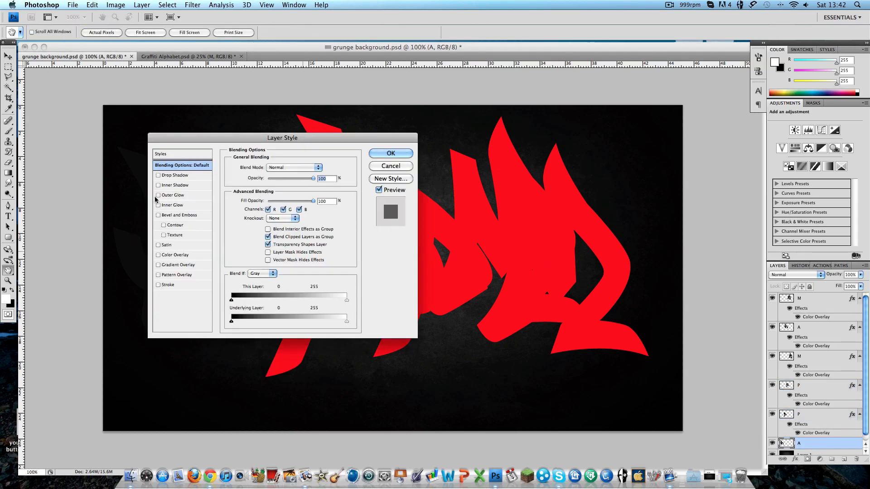
click(159, 255)
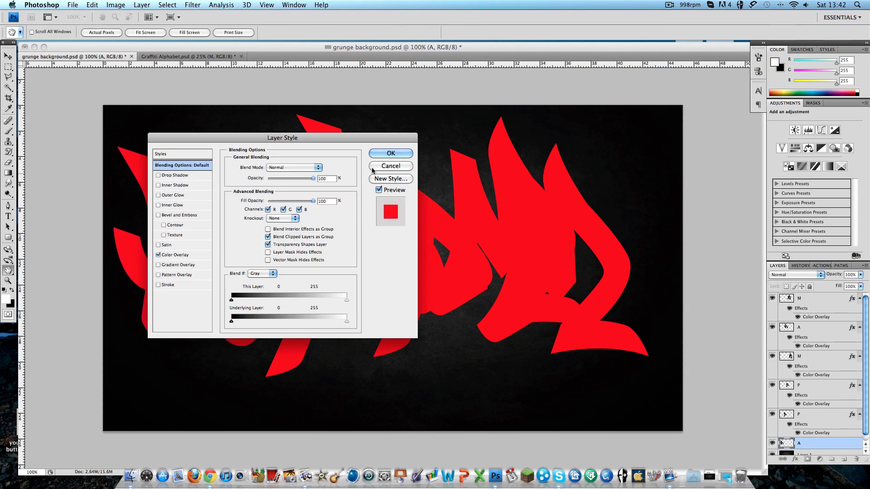
click(383, 155)
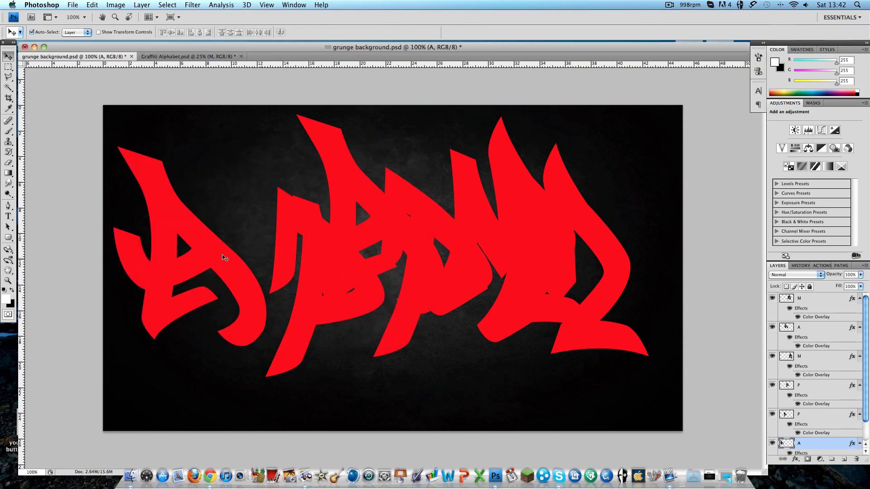
Move the first A to the canvas's left edge, rotate it about 13.7° clockwise and scale it to about 98.5%
drag(164, 239, 153, 243)
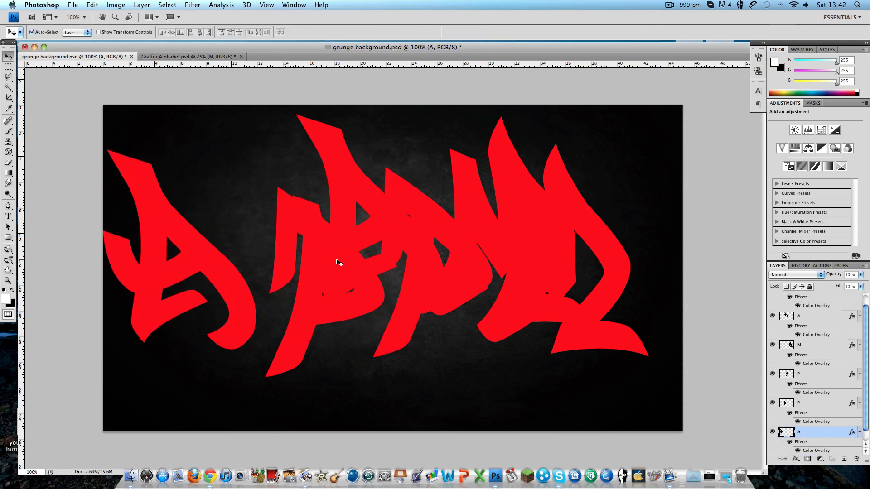
key(super+t)
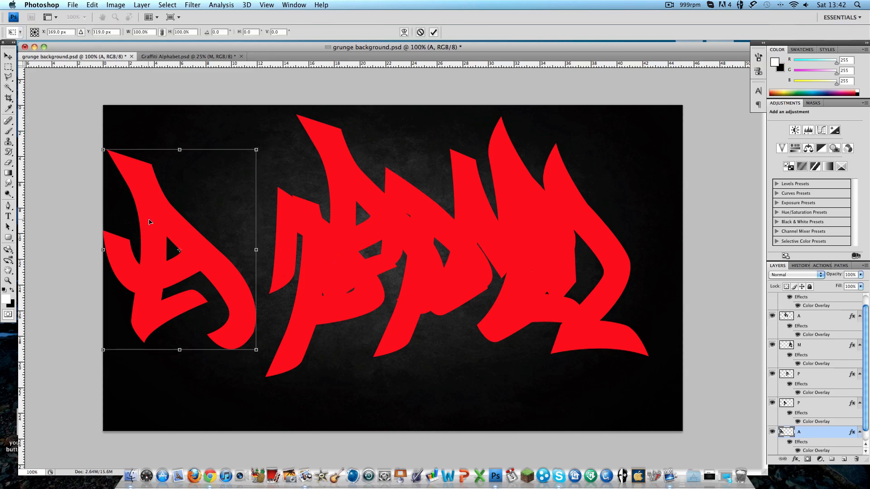
drag(274, 361, 245, 381)
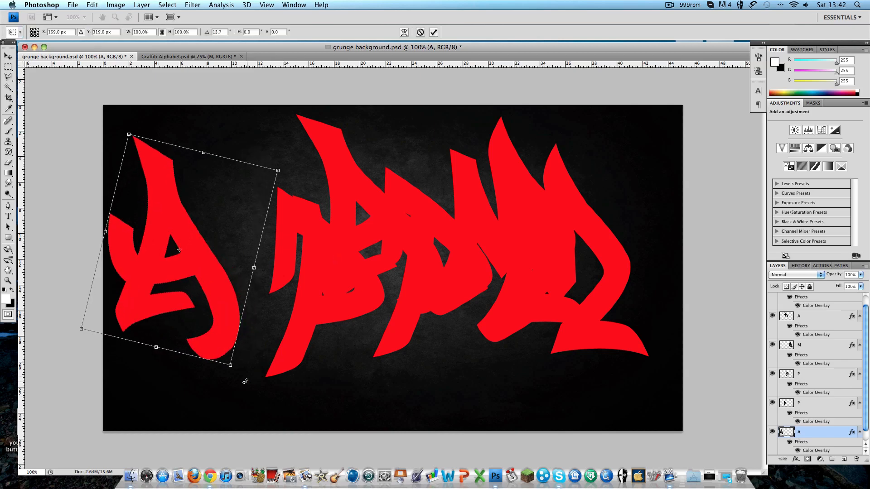
drag(197, 258, 192, 266)
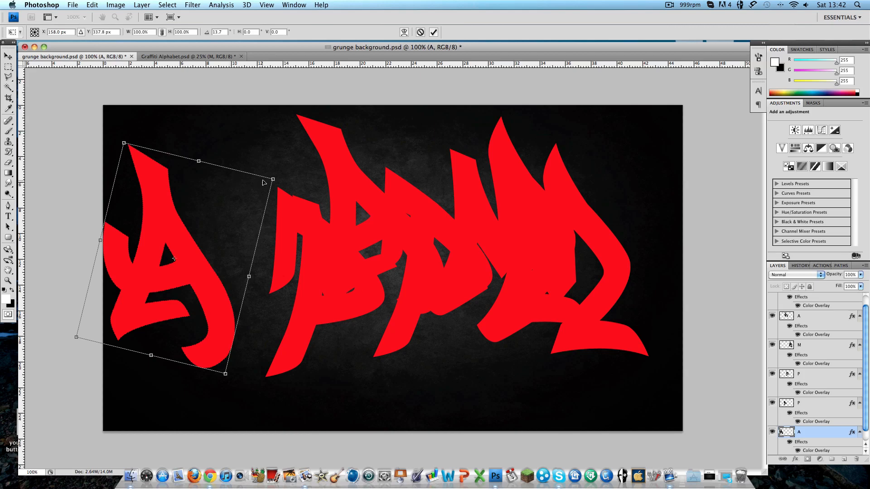
drag(274, 176, 272, 177)
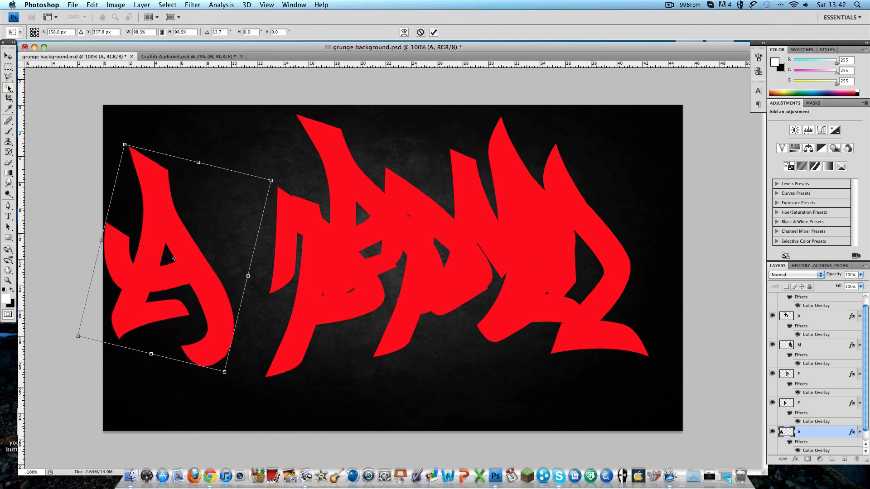
click(9, 59)
click(485, 142)
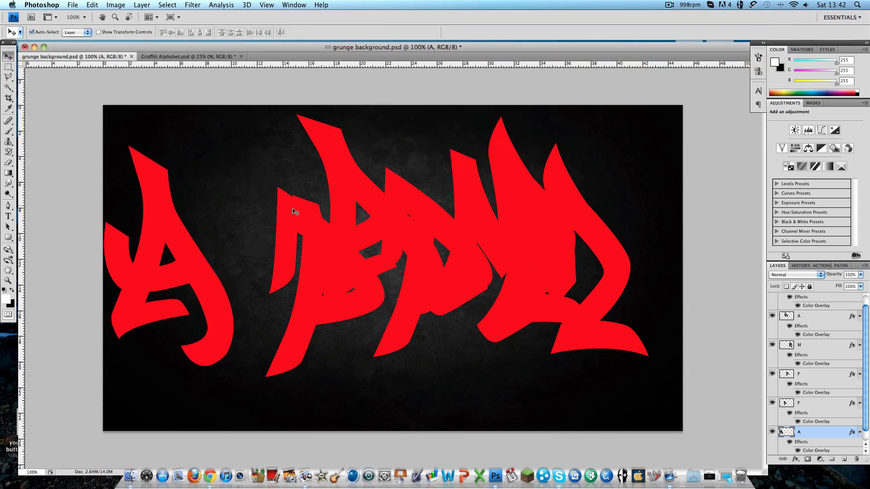
Move the second A aside to the right, then place the first P against the first A, rotated about 10.9° counter-clockwise
drag(296, 210, 453, 211)
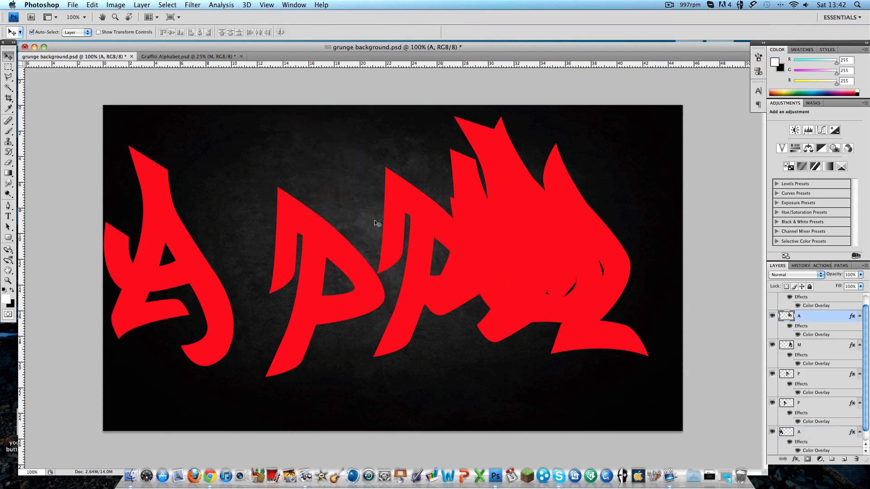
drag(298, 232, 239, 199)
key(super+t)
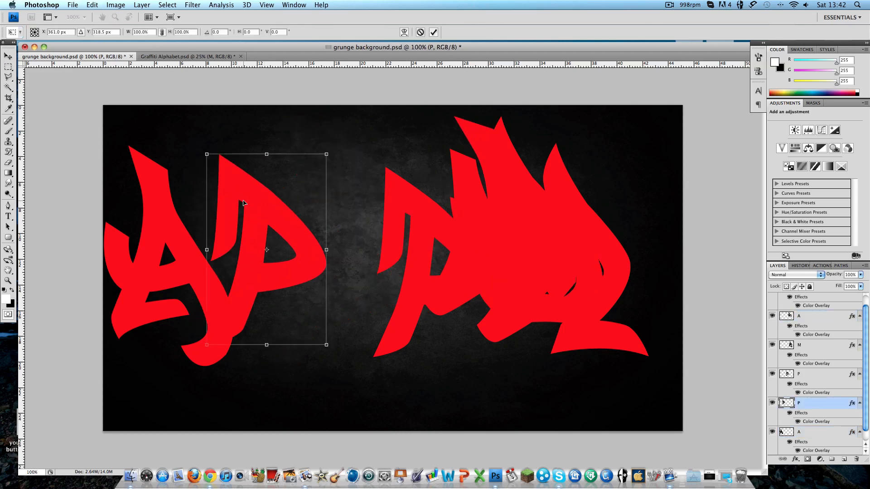
drag(332, 374, 353, 356)
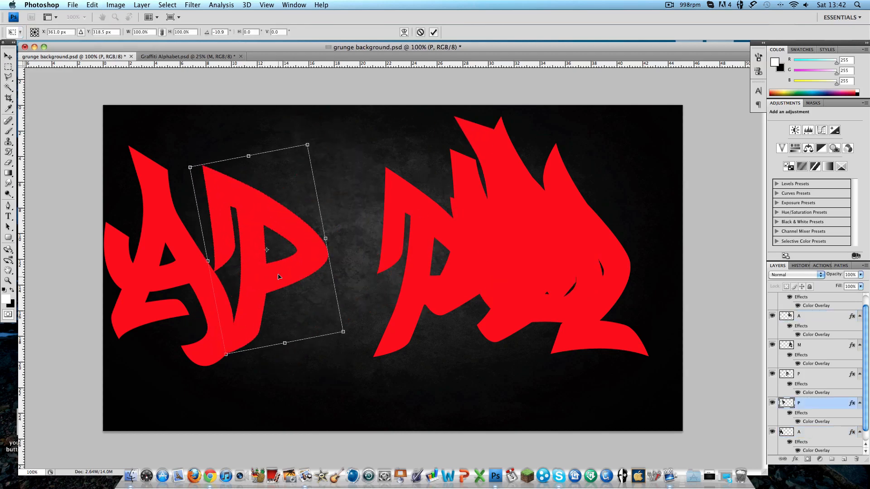
drag(294, 269, 286, 269)
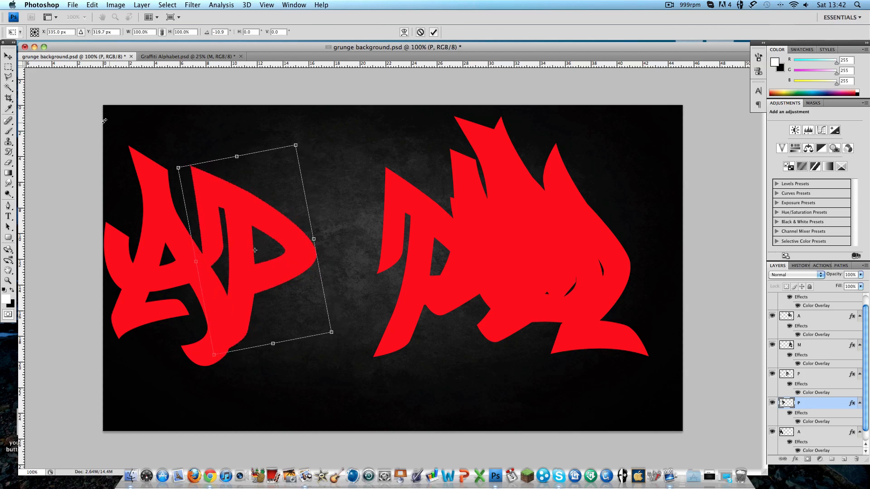
click(9, 56)
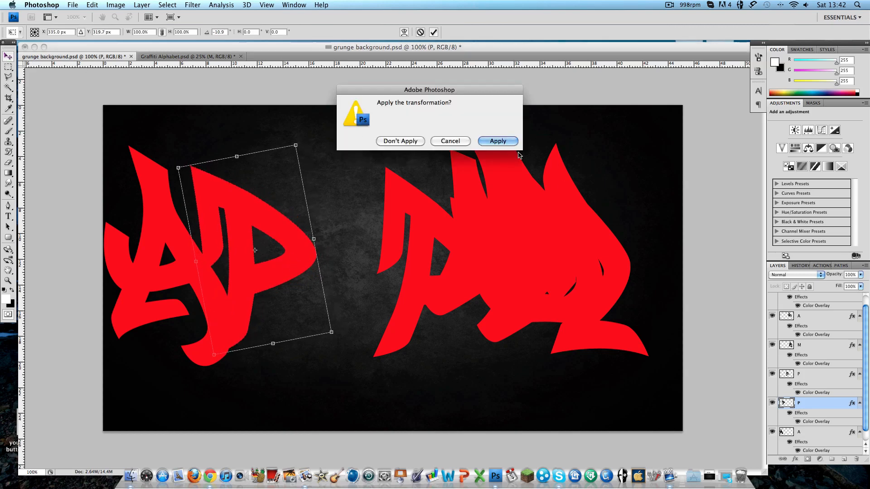
click(498, 140)
Place the second P so that it overlaps the first P's bowl, and rotate it about 6.2° clockwise
click(391, 197)
drag(391, 197, 310, 193)
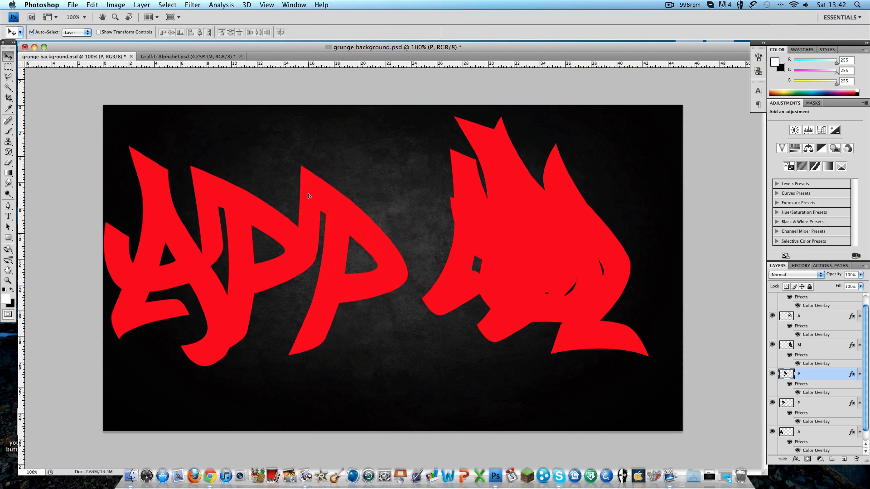
key(ctrl+t)
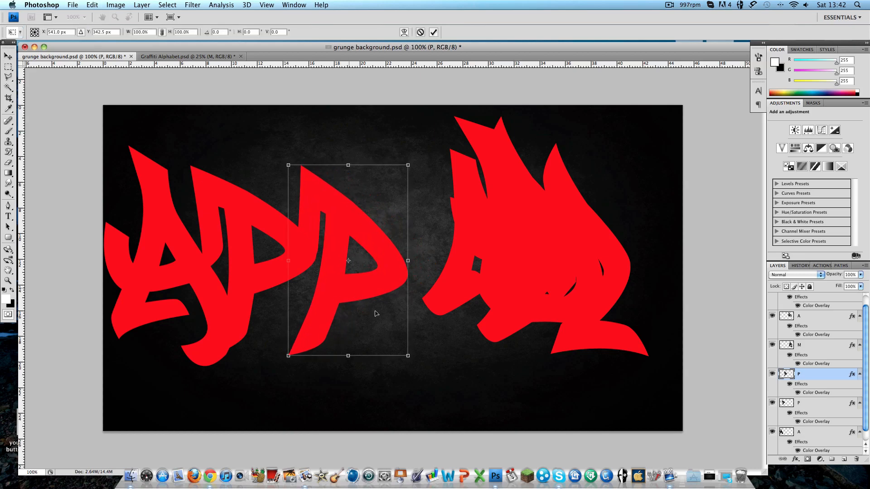
drag(392, 380, 365, 382)
drag(364, 280, 348, 298)
mouse_move(398, 383)
mouse_down()
mouse_move(422, 355)
mouse_move(397, 367)
mouse_up()
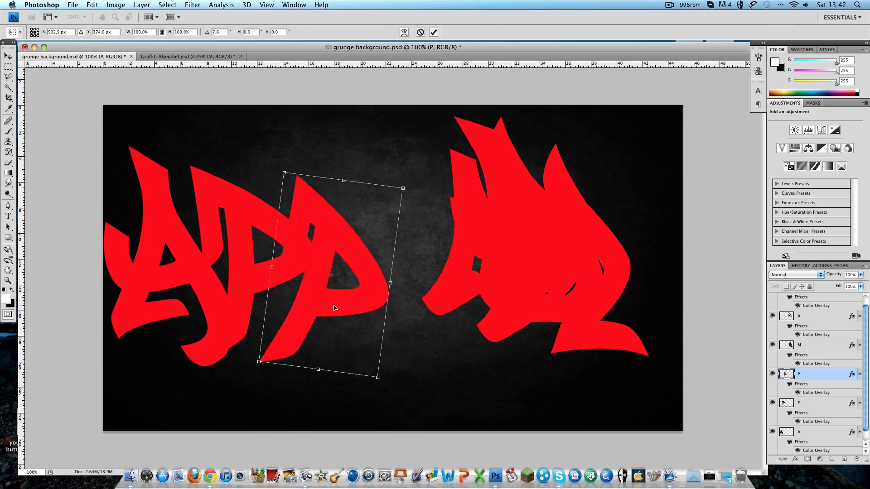
drag(334, 309, 324, 279)
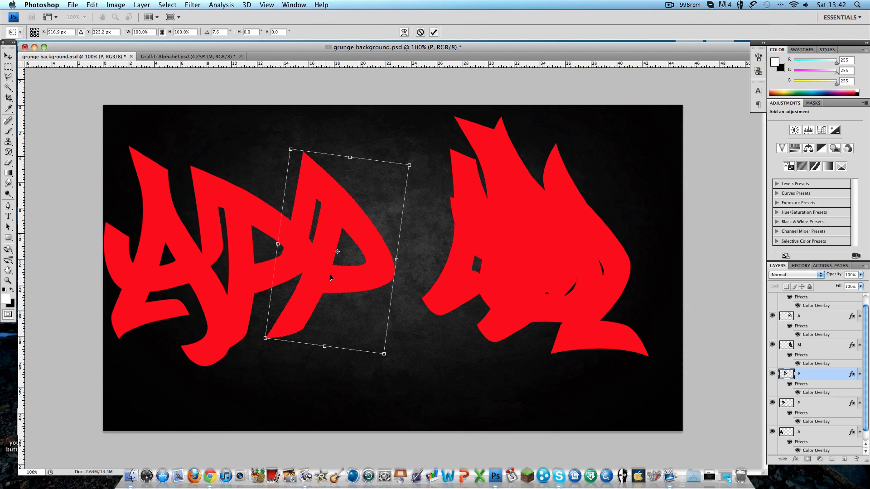
drag(454, 234, 431, 224)
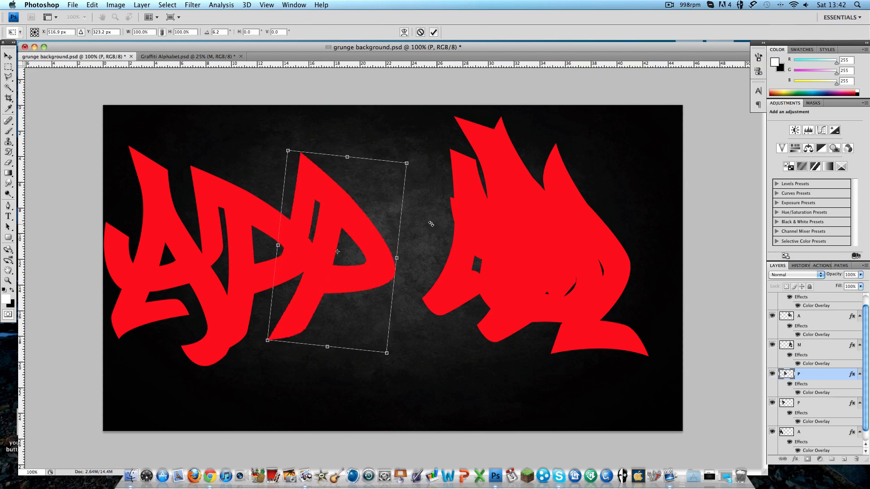
click(9, 56)
key(Return)
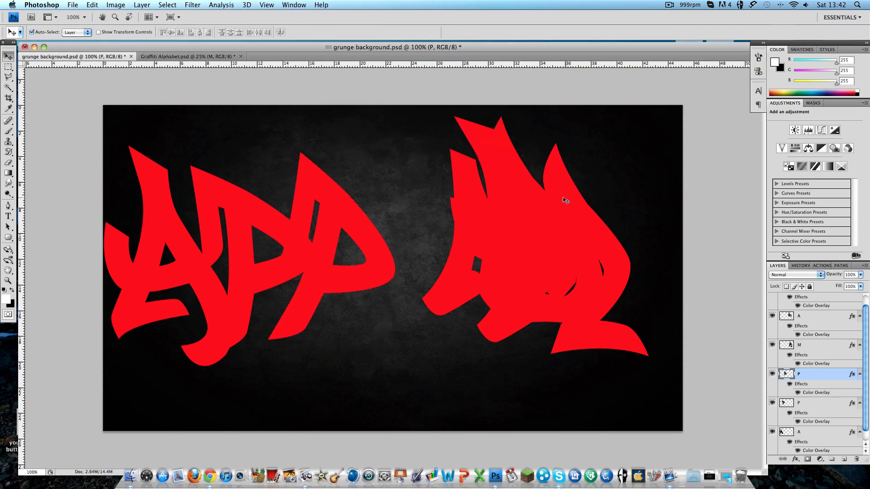
Arrange the topmost M beside the second P with the second A following it, and delete the extra M layer
drag(460, 201, 403, 204)
drag(561, 233, 549, 204)
drag(382, 199, 394, 199)
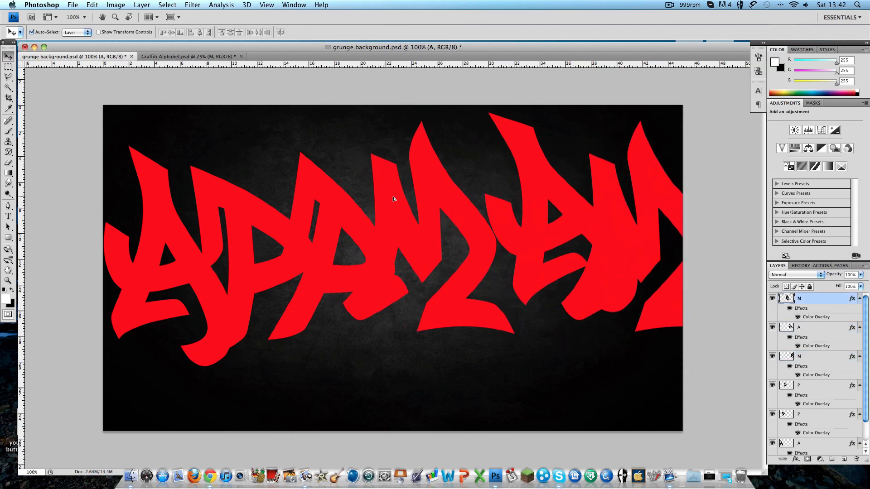
drag(613, 189, 632, 198)
key(Delete)
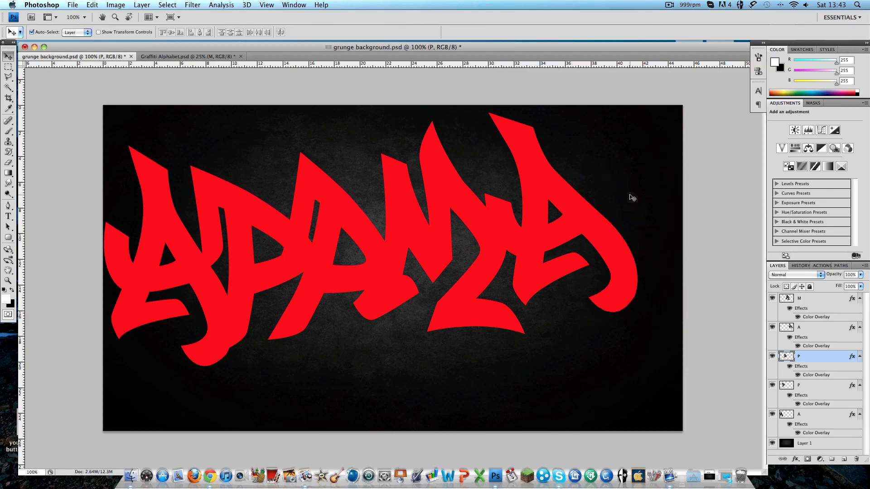
Copy the N from Graffiti Alphabet.psd into grunge background.psd after the second A and apply a red Color Overlay to it
click(174, 56)
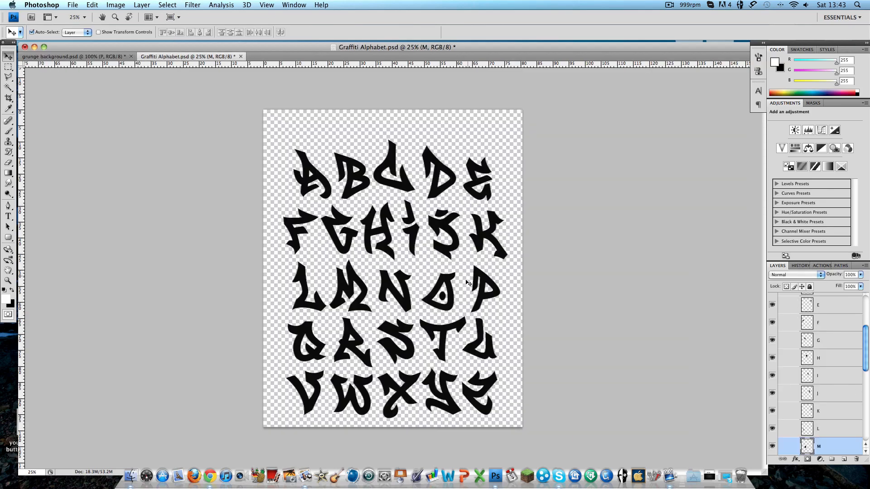
drag(383, 281, 609, 201)
double_click(830, 364)
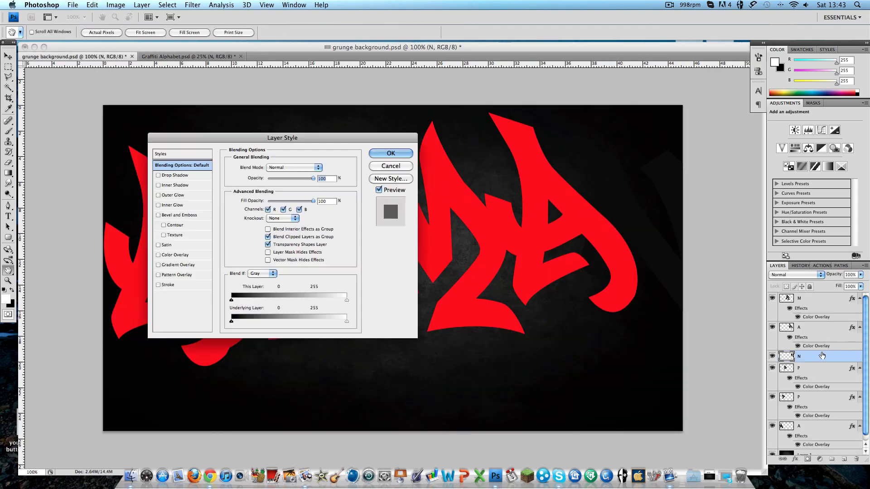
click(158, 255)
click(390, 153)
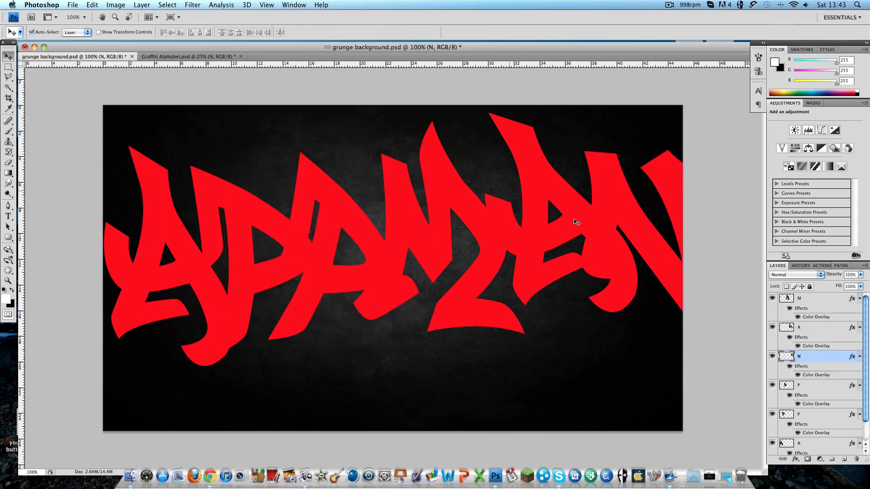
Shift the M and the second A slightly down and closer to the second P
drag(485, 237, 410, 199)
drag(403, 200, 396, 202)
drag(567, 206, 535, 227)
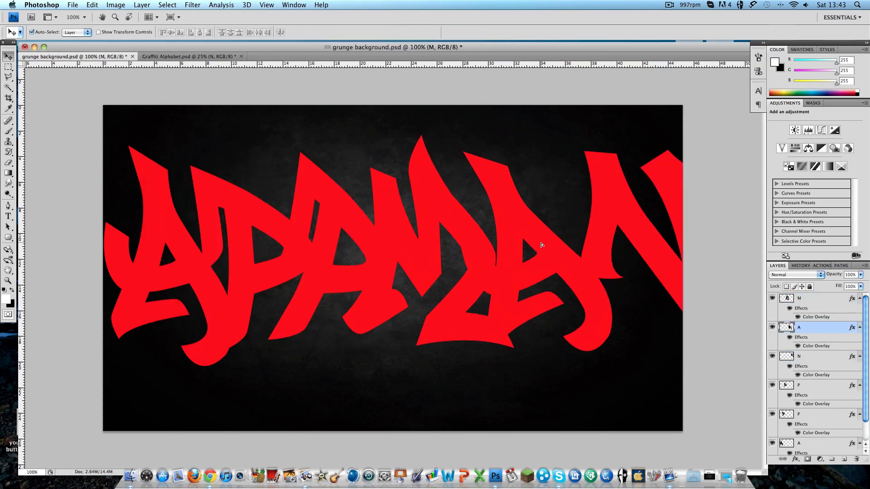
Rotate the second A about 15.5° clockwise against the M, and move the N fully onto the canvas beside it
key(ctrl+t)
drag(642, 384, 584, 381)
drag(566, 288, 559, 288)
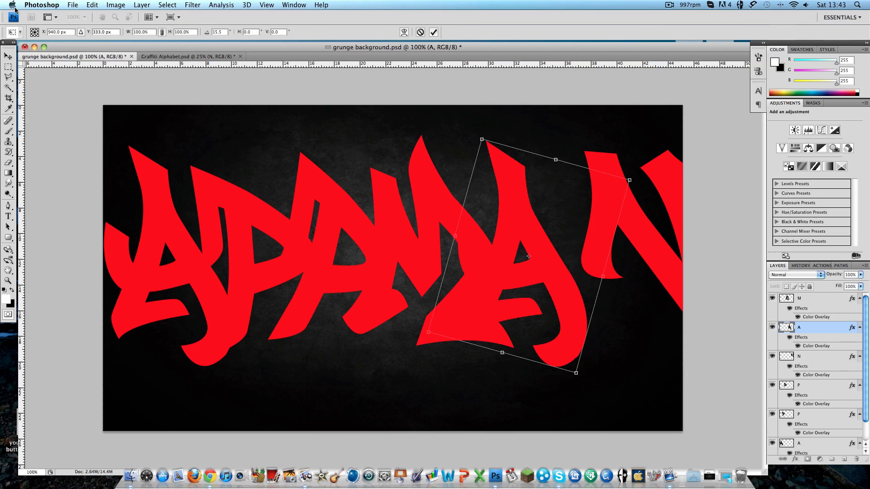
key(v)
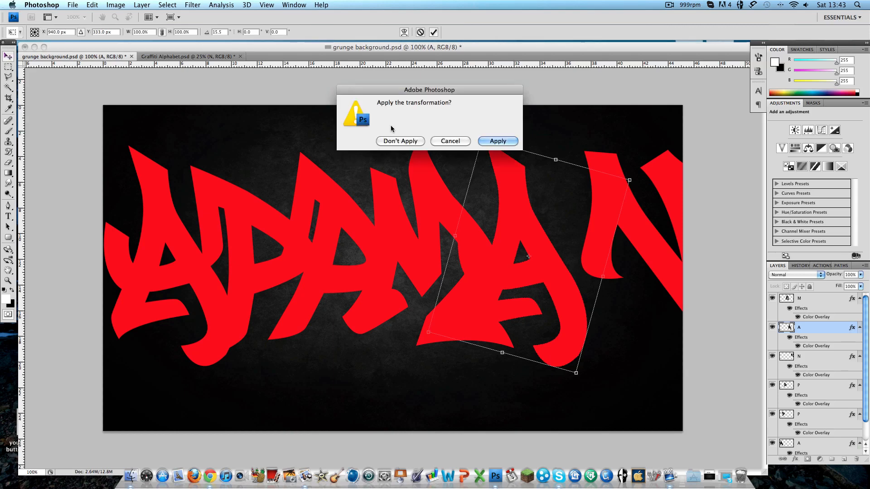
click(499, 142)
click(641, 225)
drag(641, 226, 605, 237)
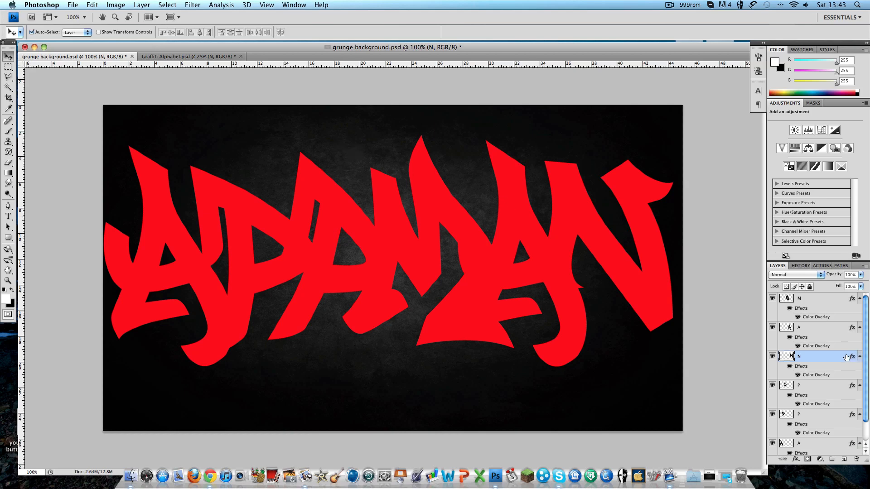
Merge all six letter layers into one layer, leaving out the background Layer 1
super+click(820, 303)
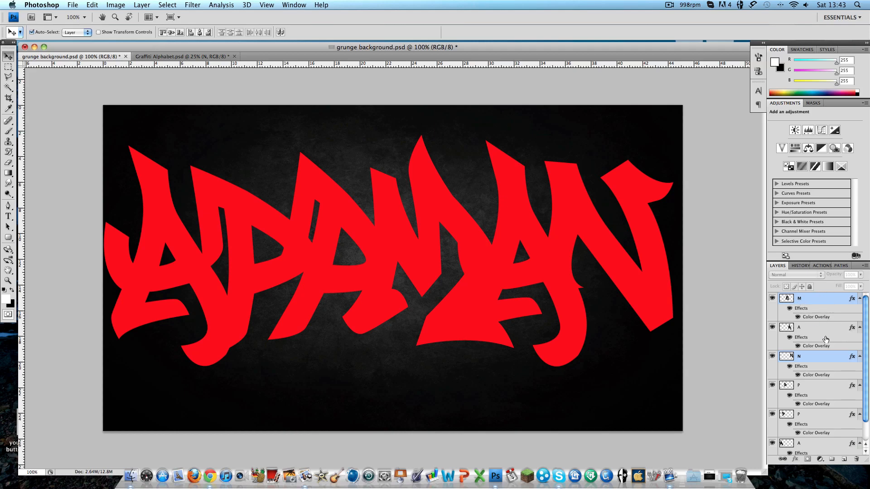
scroll(826, 338, down, 1)
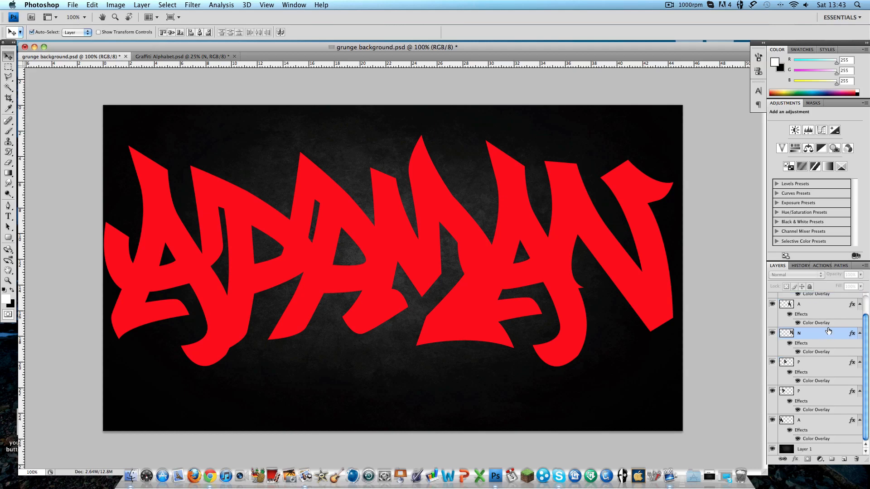
shift+click(806, 421)
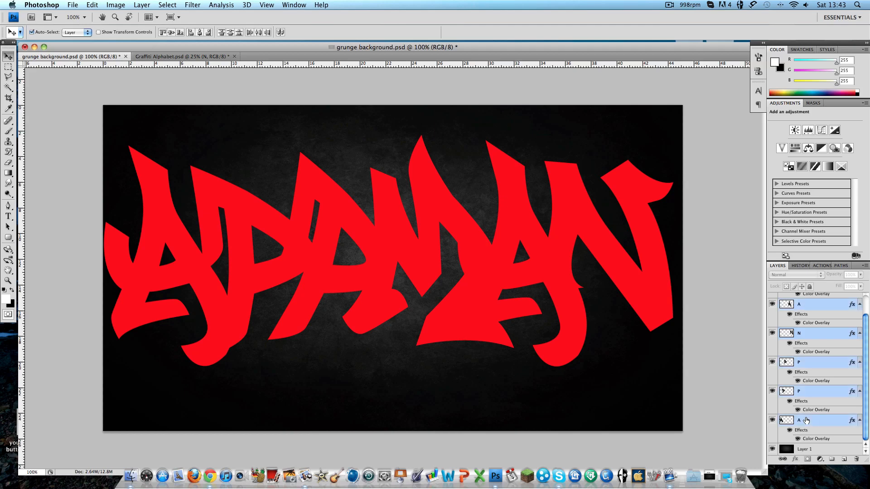
right_click(816, 421)
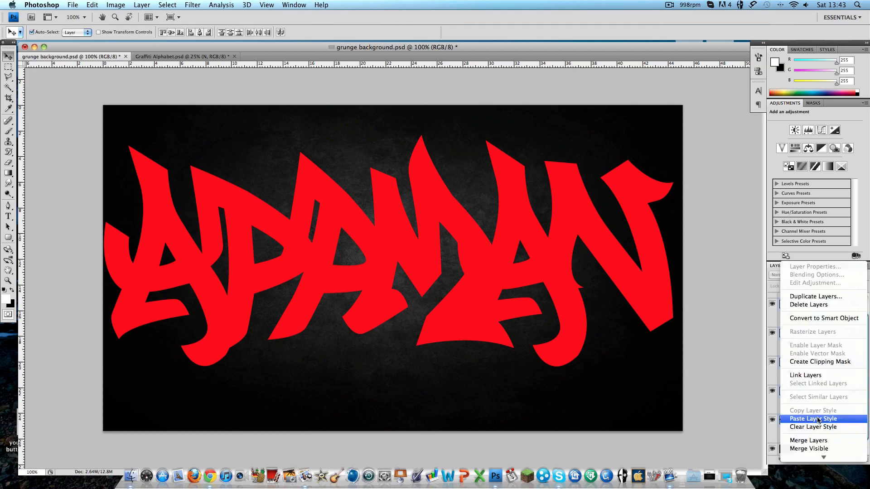
click(815, 440)
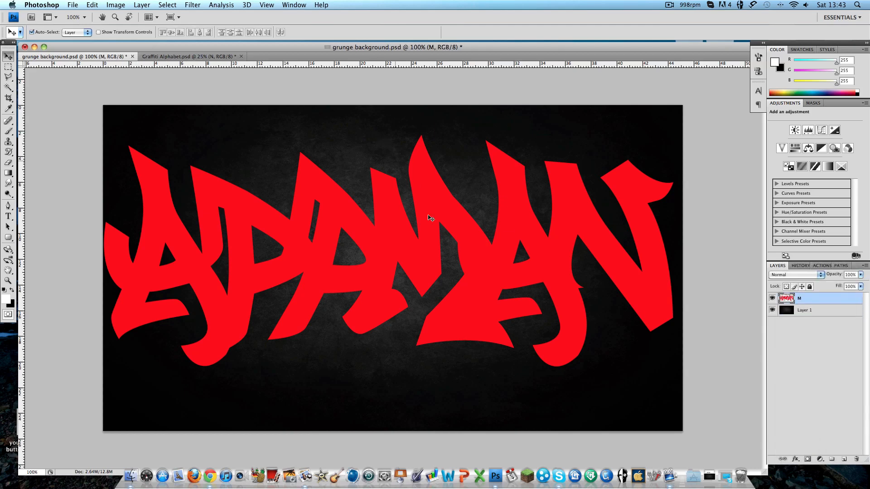
Scale the merged lettering proportionally to about 81.8% and position it around the middle of the canvas
mouse_move(373, 233)
mouse_down()
mouse_move(347, 189)
mouse_move(359, 241)
mouse_move(369, 230)
mouse_up()
key(super+t)
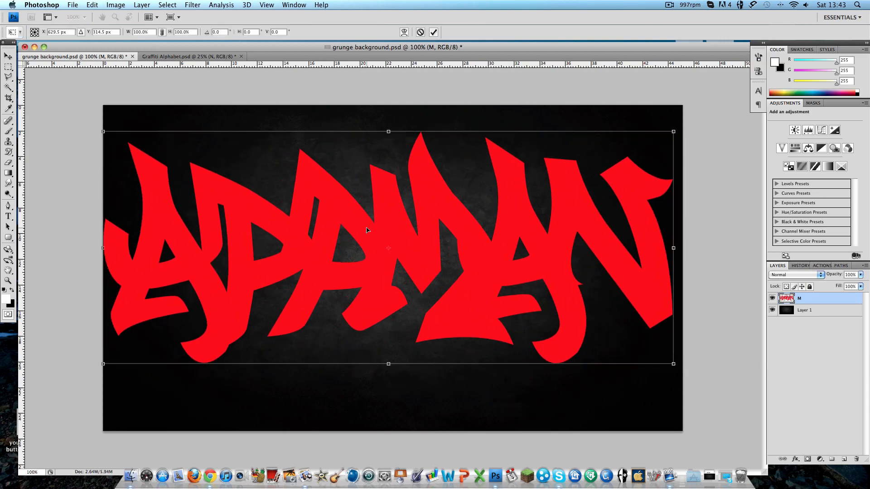
drag(103, 132, 147, 177)
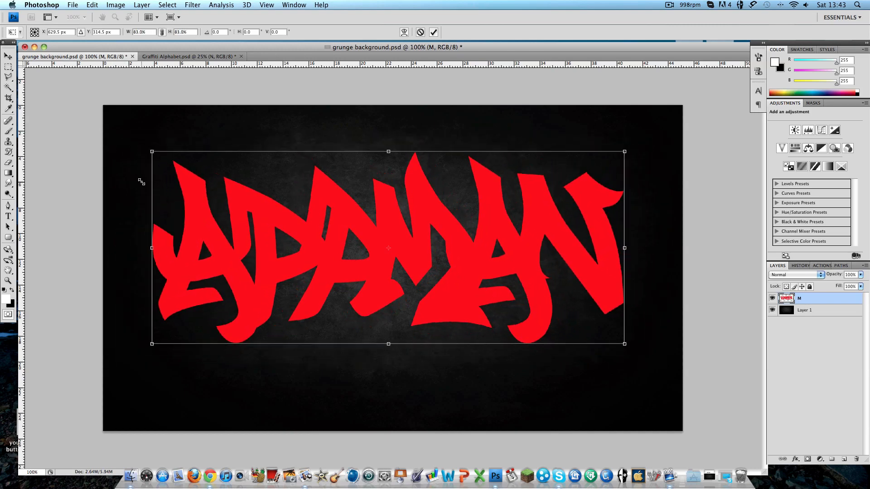
drag(251, 204, 250, 210)
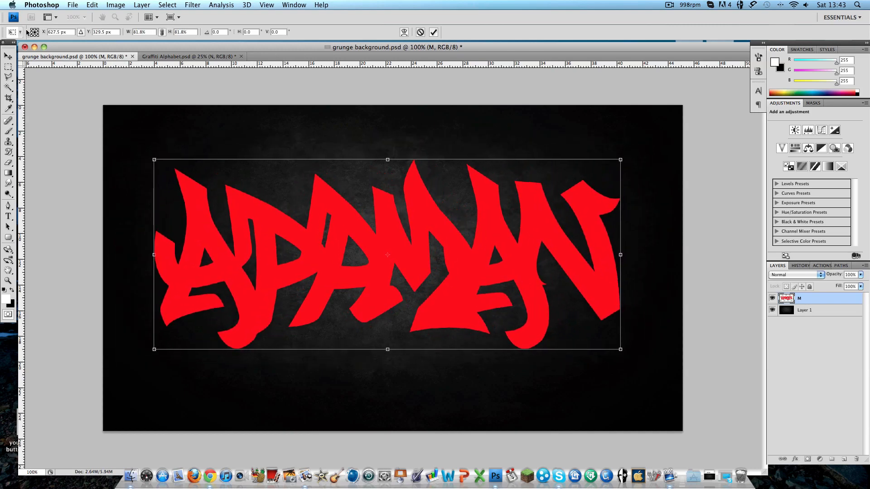
click(8, 55)
key(Return)
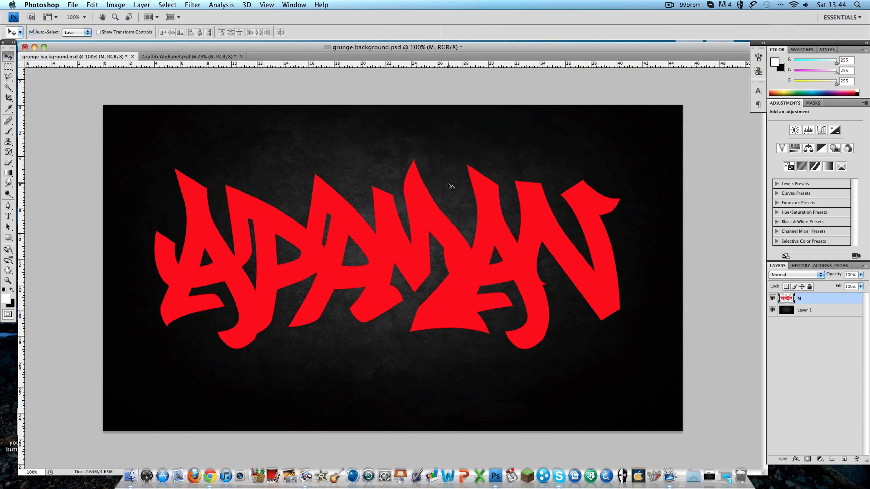
Add a Color Overlay to the merged lettering layer in the darker red #ae0707
double_click(811, 303)
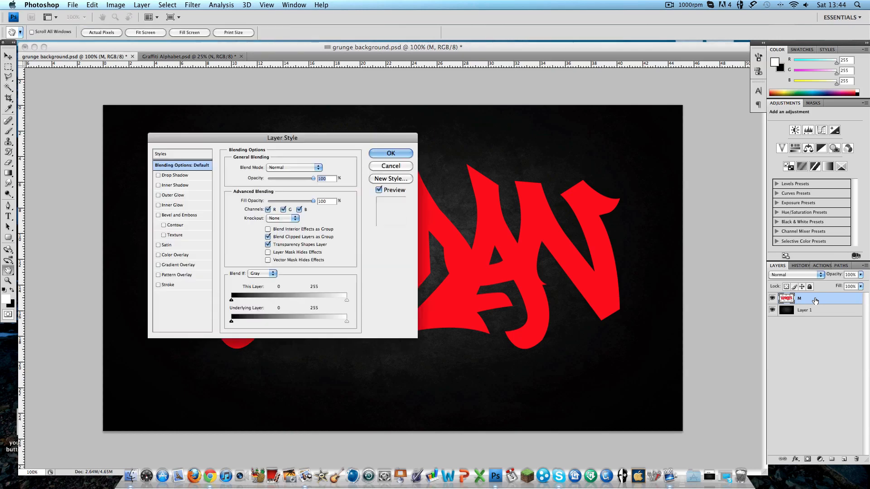
click(166, 256)
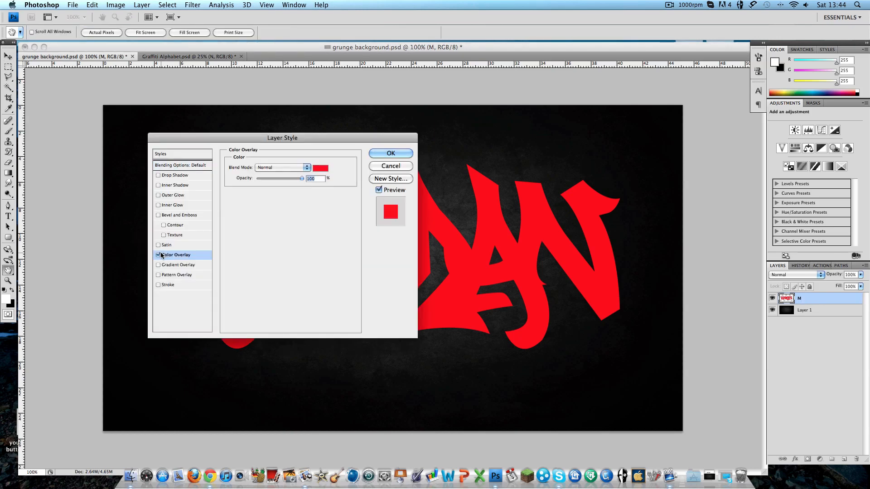
click(320, 169)
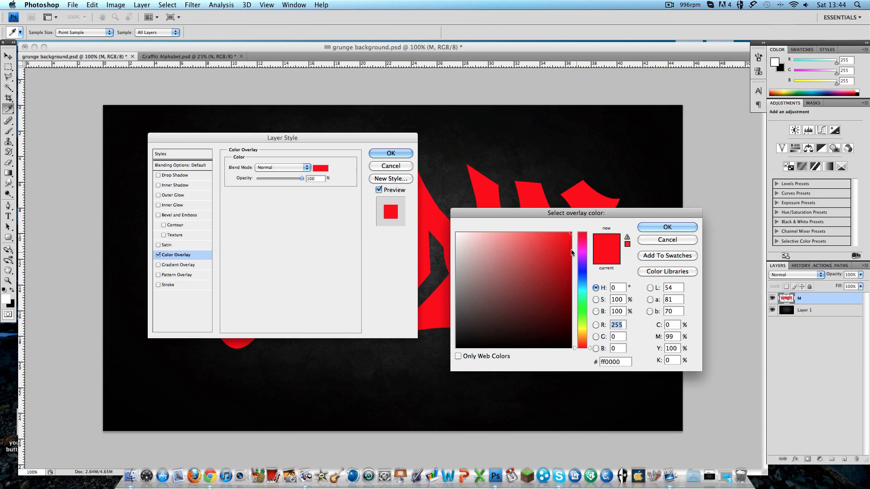
drag(572, 248, 568, 271)
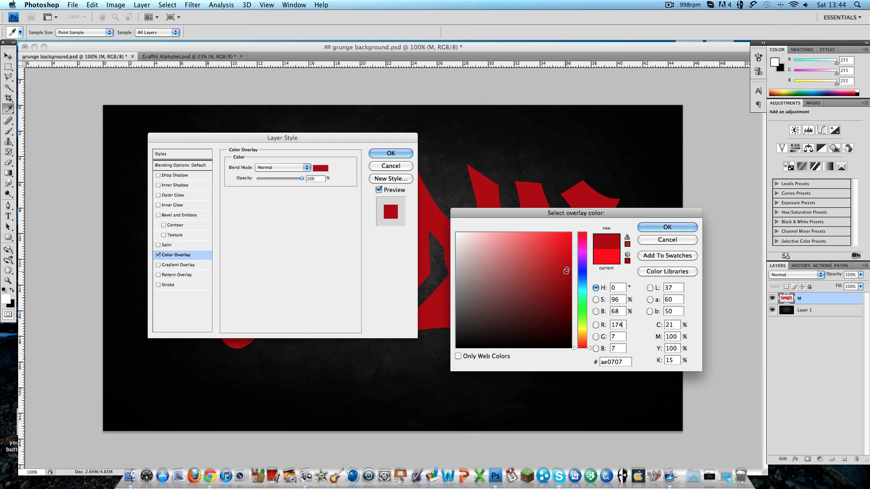
click(666, 227)
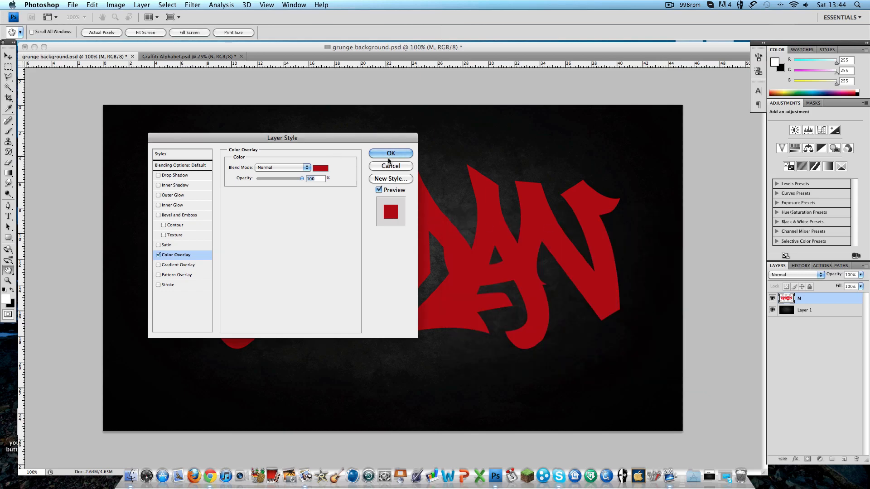
Add a black Drop Shadow to the merged lettering with Normal blend mode, 100% opacity and 20% spread, and apply the style
click(159, 176)
click(178, 178)
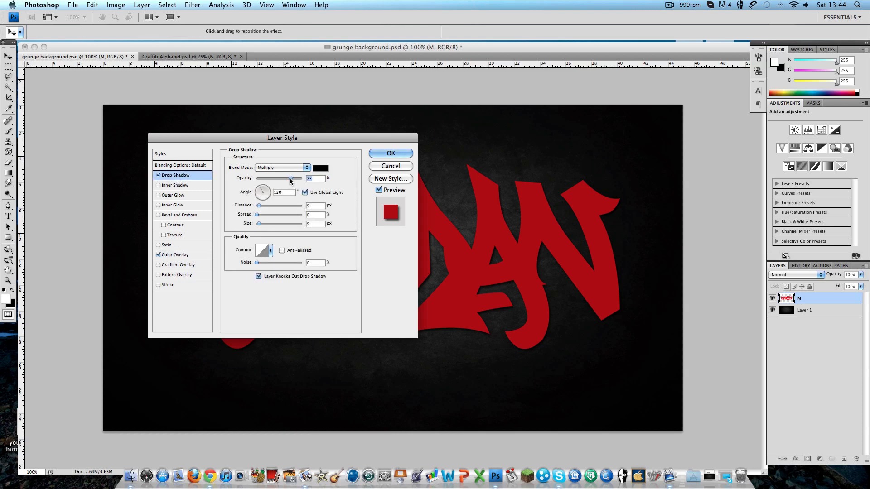
drag(294, 180, 302, 179)
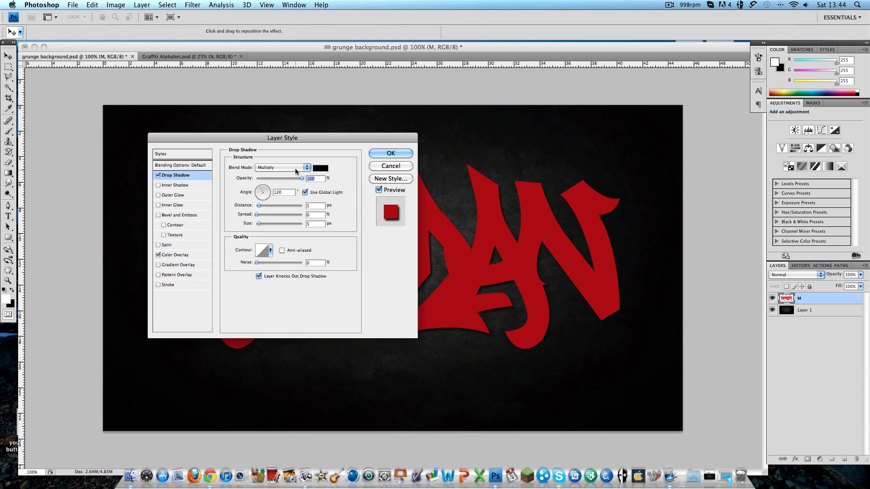
click(295, 167)
click(291, 144)
click(289, 193)
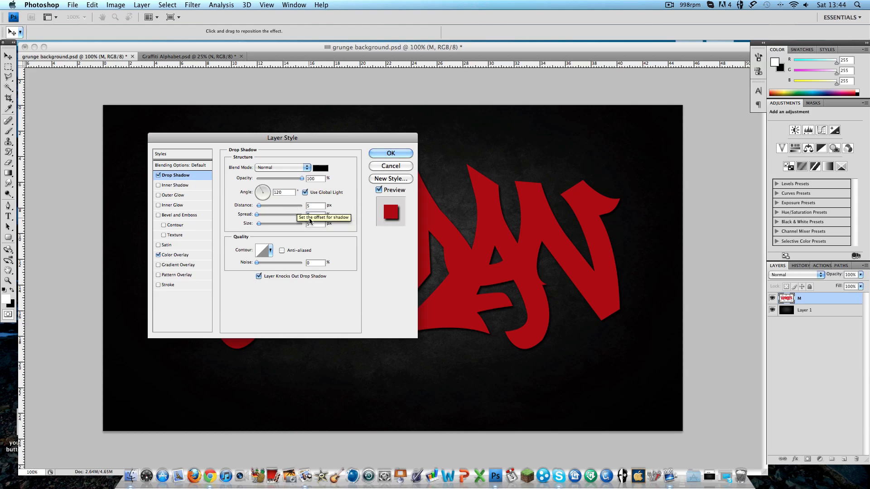
double_click(313, 215)
text(8)
key(BackSpace)
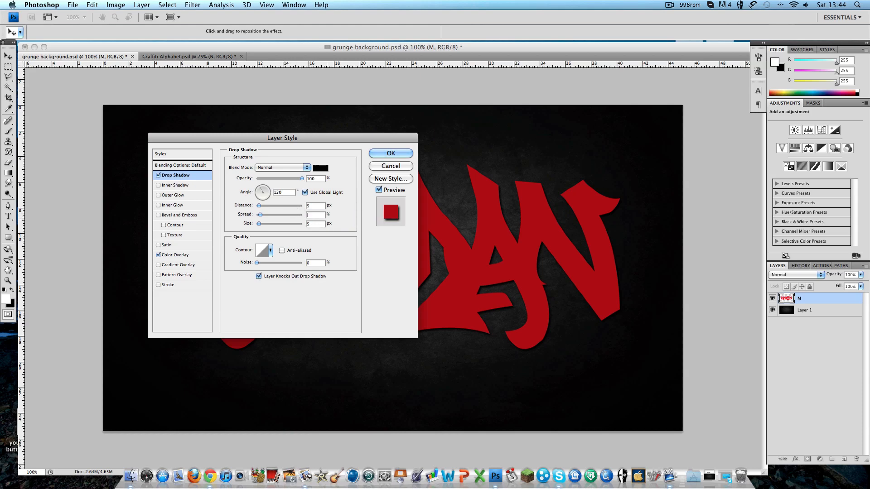
text(20)
key(Return)
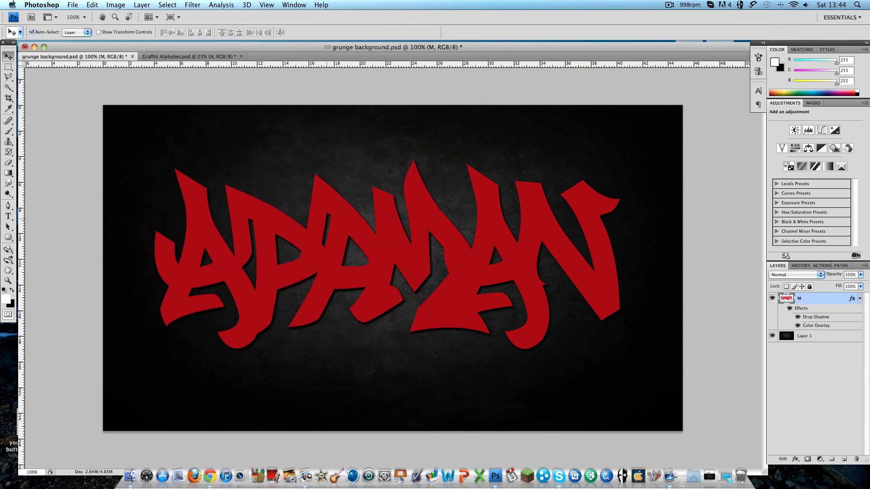
Set the lettering's Drop Shadow spread to 50% and its size to 15 px
double_click(820, 298)
click(174, 176)
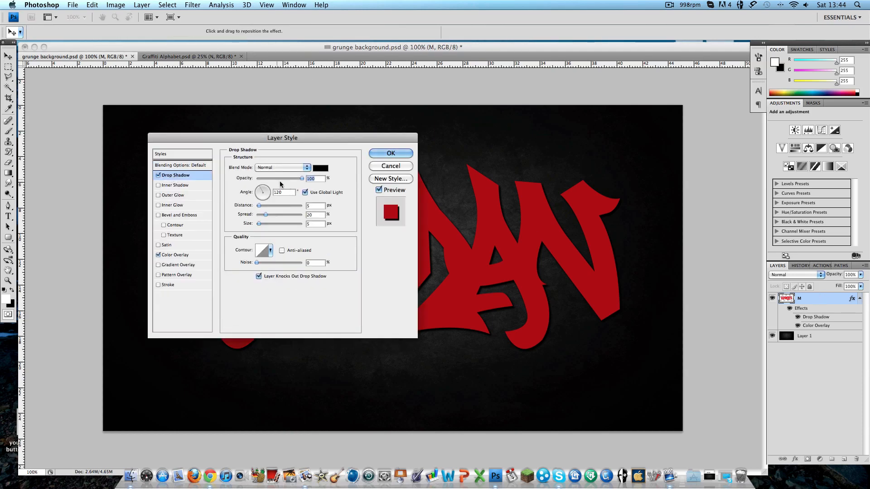
key(Tab)
key(Tab)
key(Tab)
text(50)
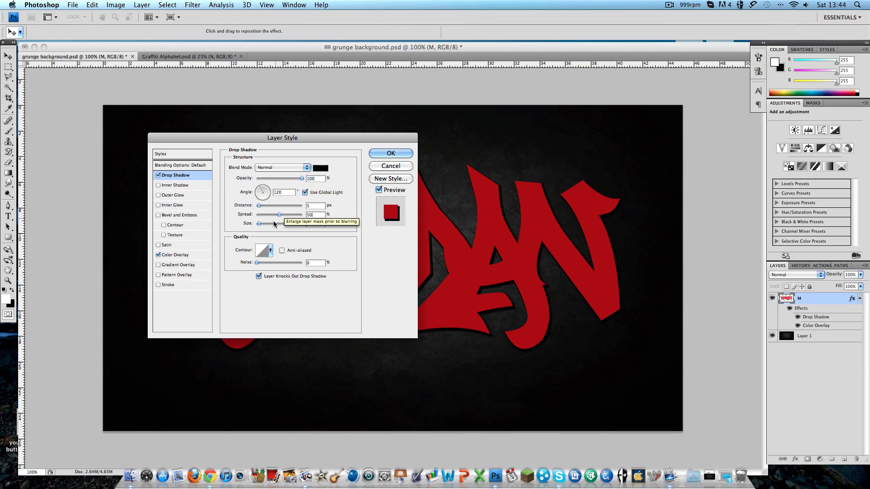
drag(264, 222, 260, 223)
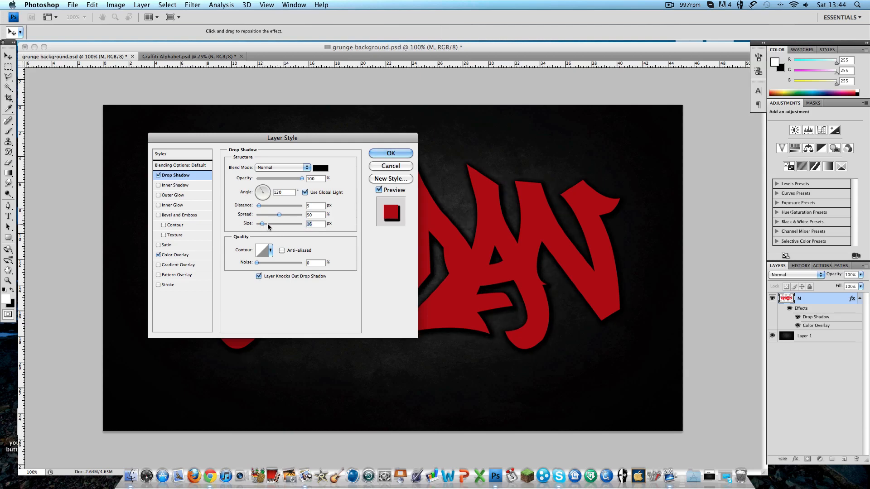
text(15)
Add a black Inner Shadow to the lettering with Normal blend mode and a distance of 3 px
click(167, 186)
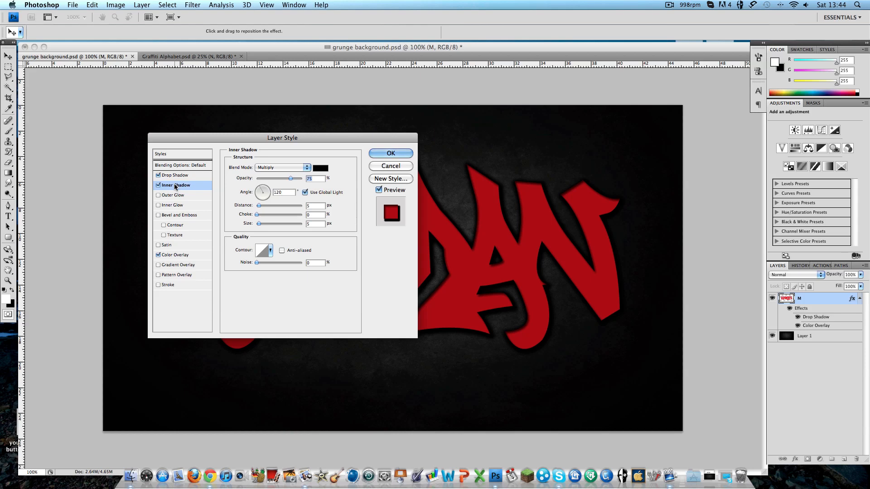
click(300, 168)
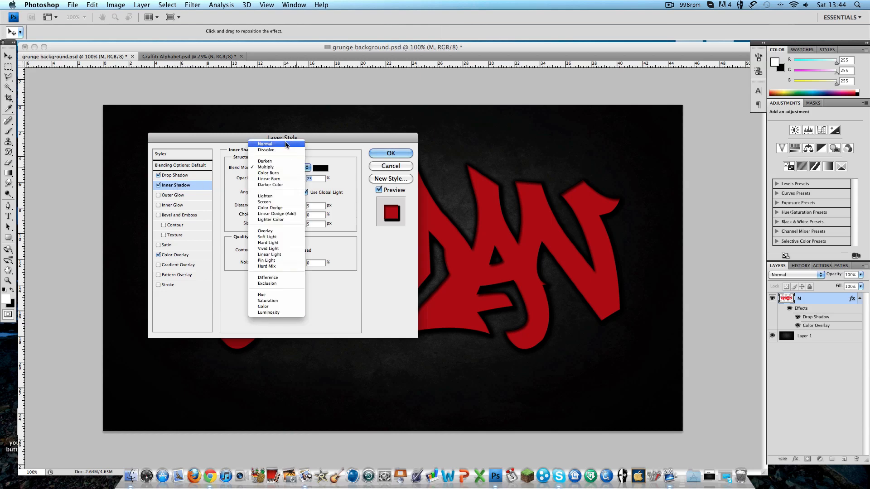
click(271, 139)
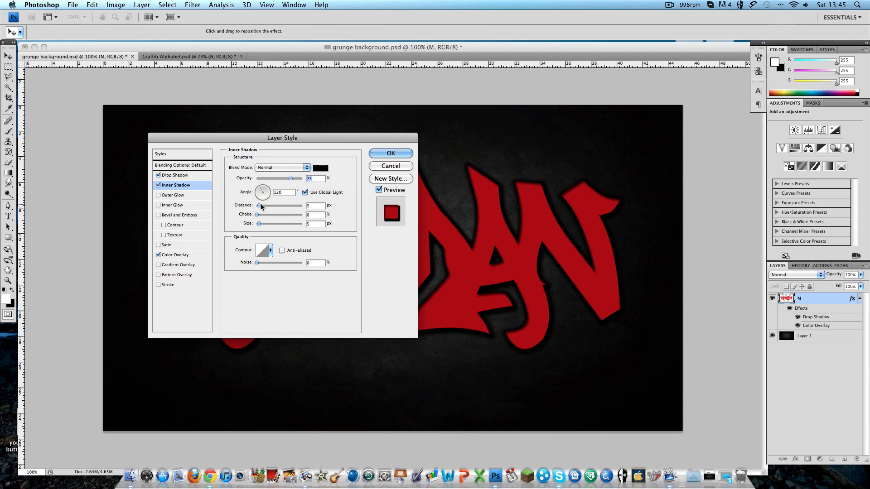
drag(262, 207, 256, 207)
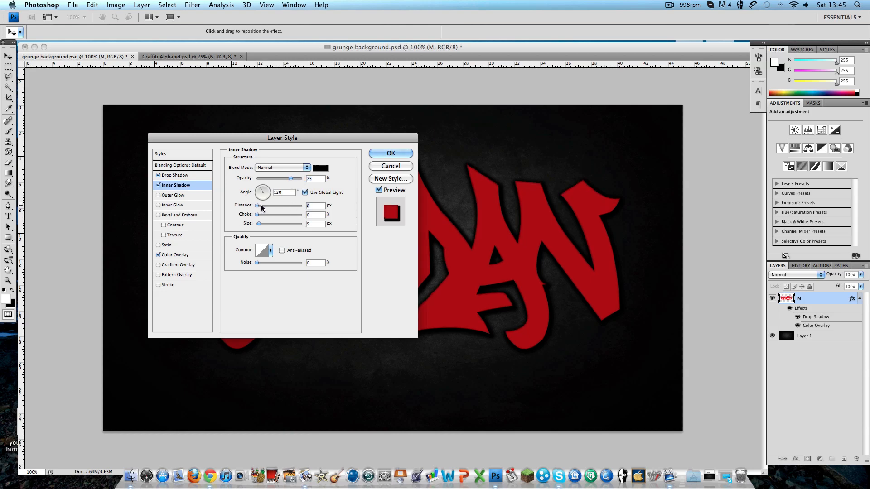
text(3)
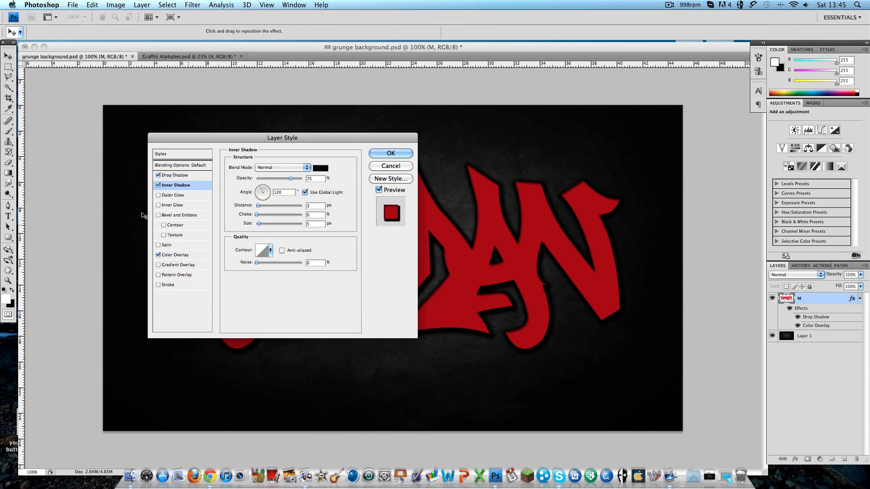
Add an Outer Glow to the lettering with Normal blend mode, black colour and 10% spread
click(159, 195)
click(177, 195)
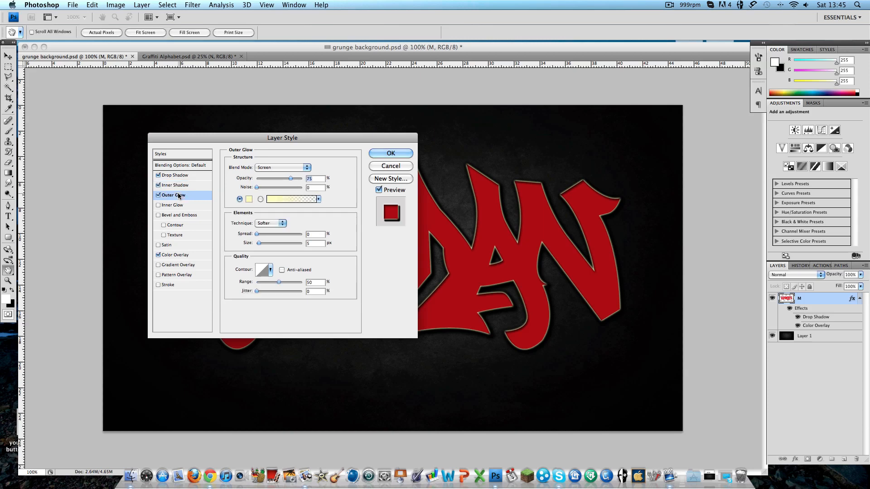
click(262, 168)
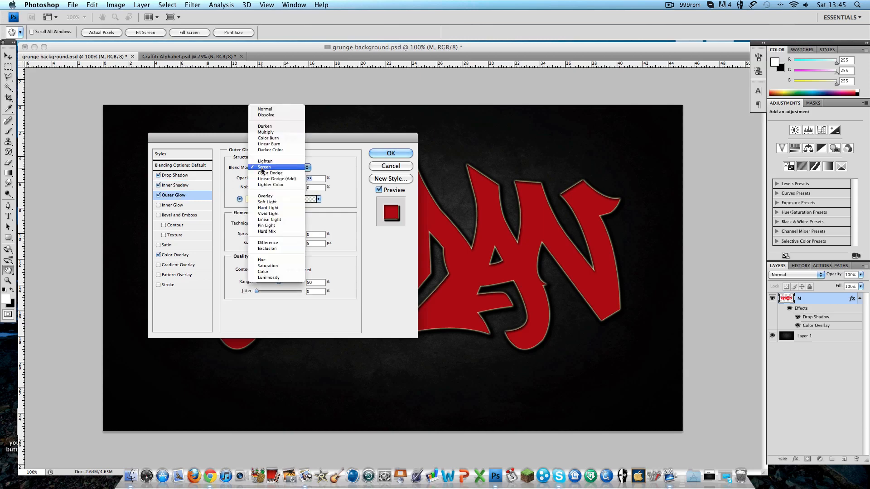
click(266, 110)
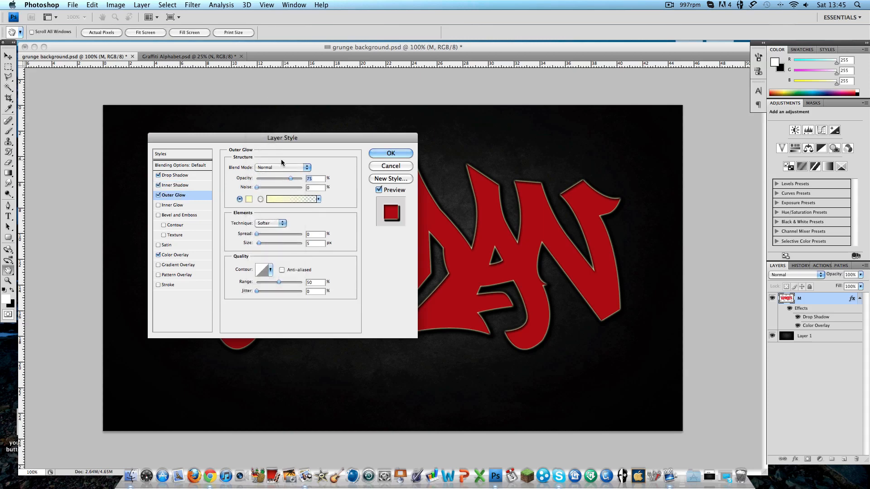
click(249, 199)
drag(525, 249, 457, 347)
click(657, 228)
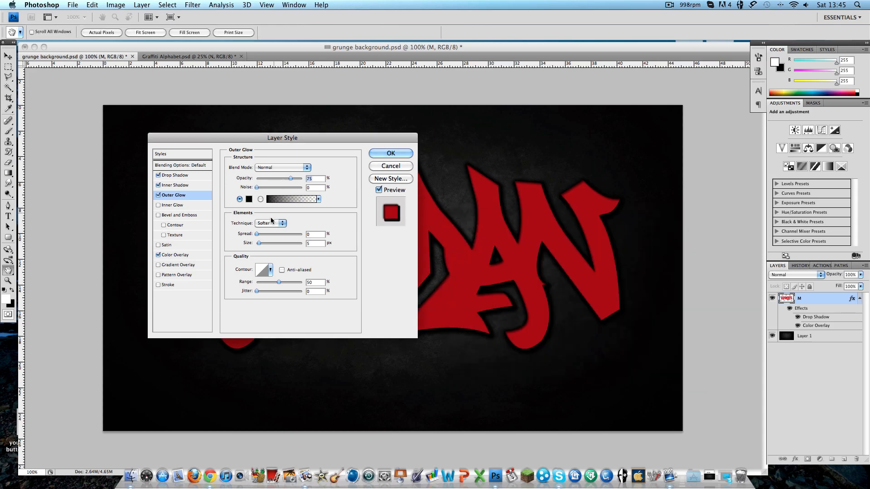
drag(257, 235, 261, 235)
text(10)
Add an Inner Glow in black #000000 with Normal blend mode and apply the layer style to the lettering
click(167, 205)
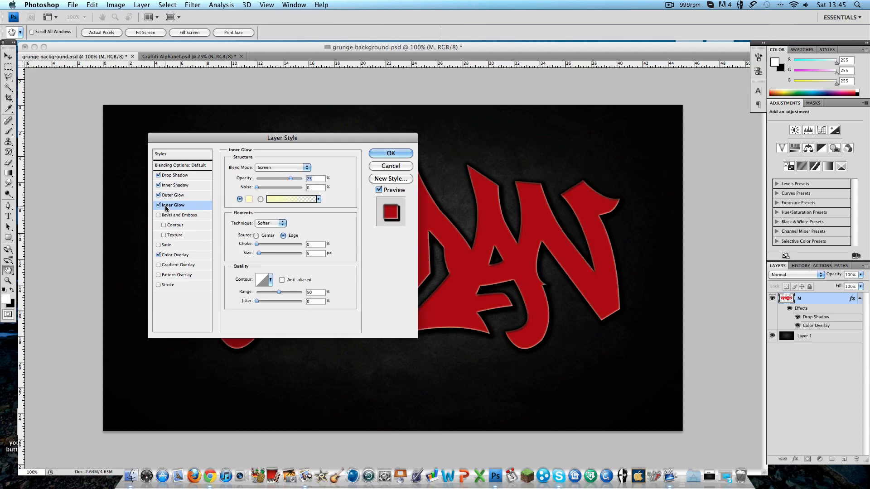
click(249, 200)
drag(486, 249, 495, 351)
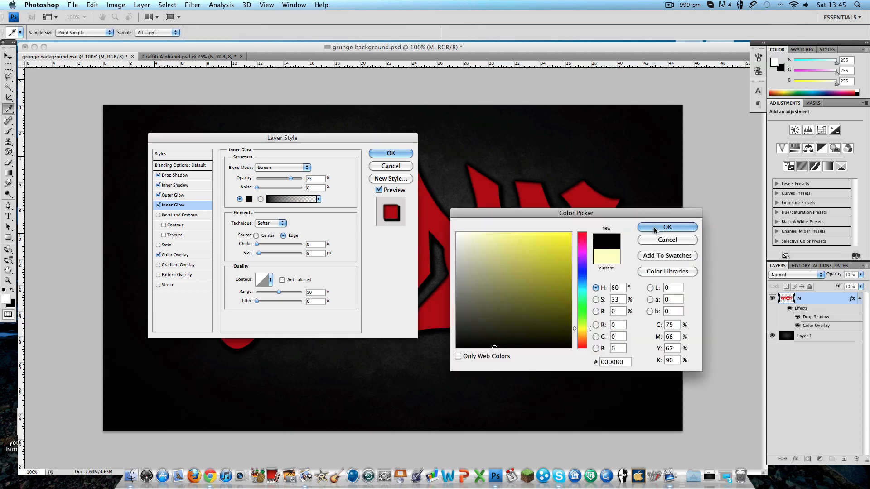
click(666, 227)
click(281, 167)
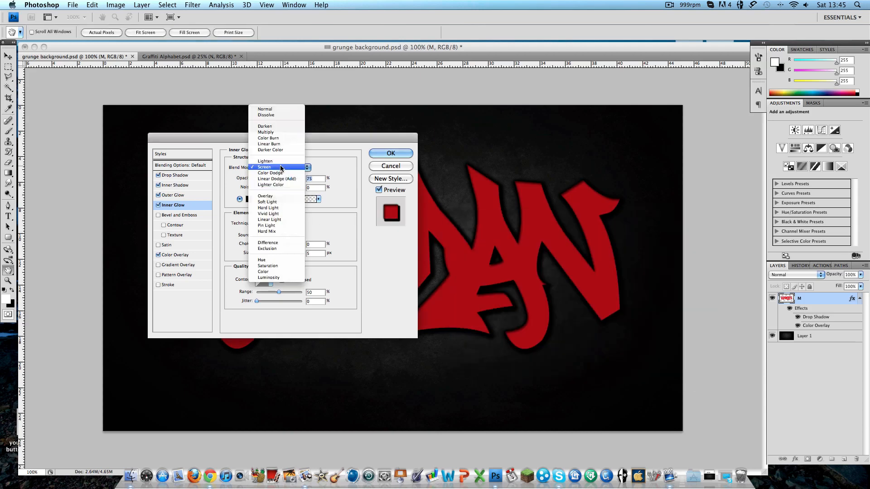
click(272, 111)
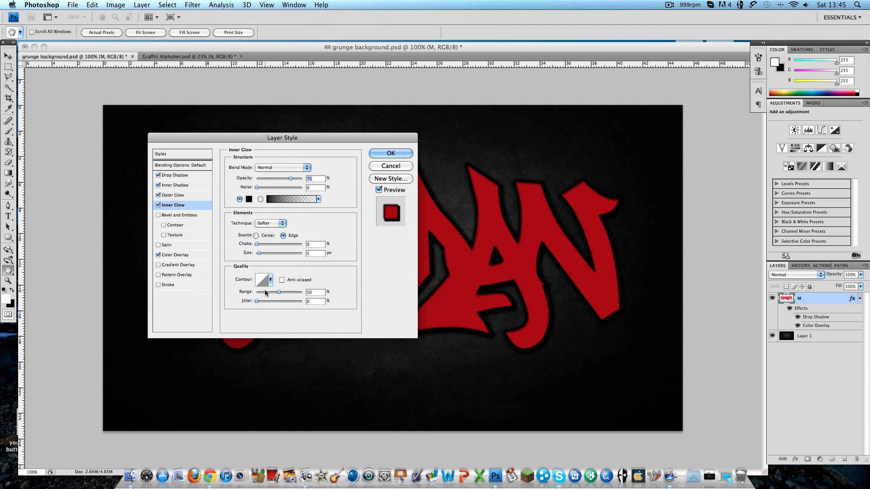
click(381, 153)
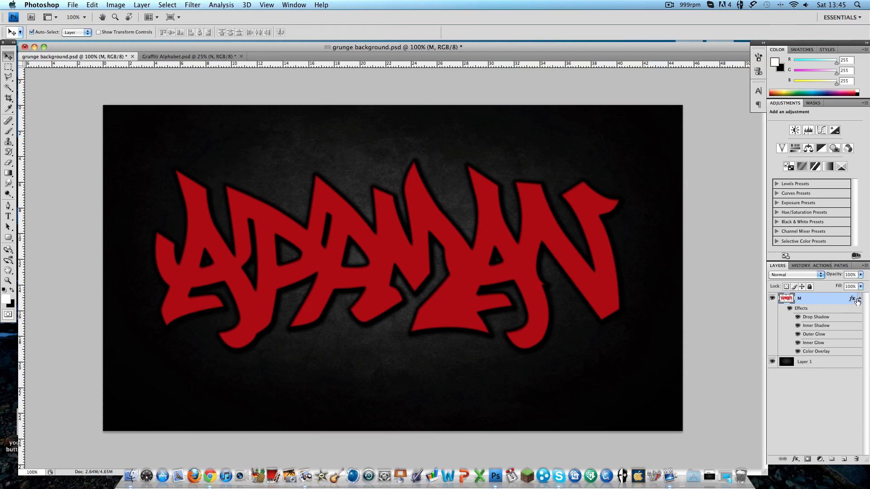
Collapse the effects list of lettering layer M and duplicate the layer so that one copy remains above it
click(860, 298)
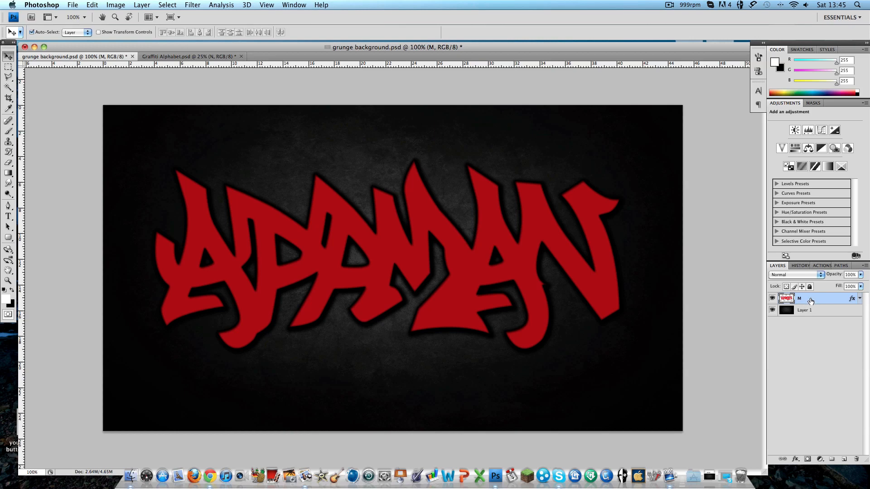
key(super+j)
key(super+j)
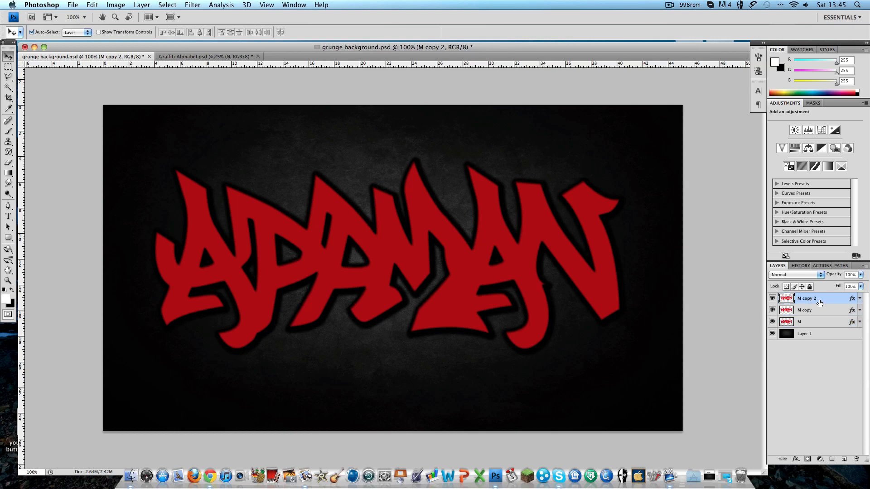
key(super+z)
click(816, 311)
click(815, 299)
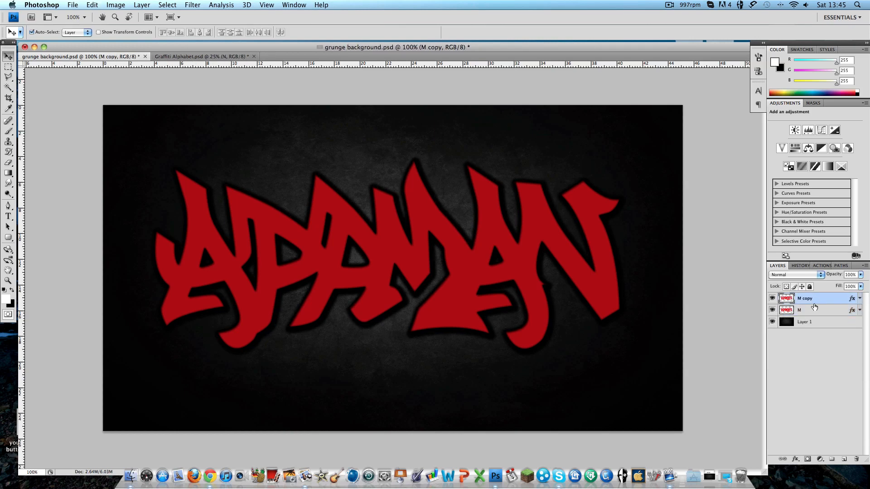
right_click(818, 301)
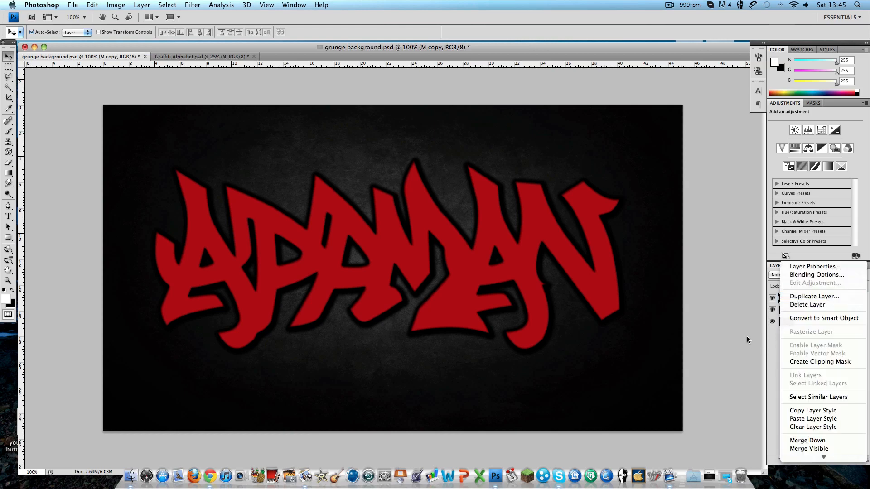
click(765, 344)
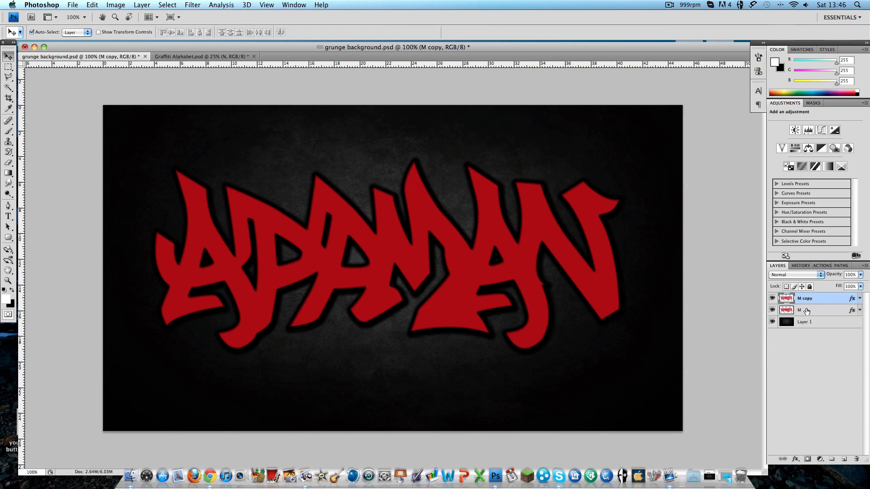
Try offsetting one lettering layer slightly from the other, and undo the move
shift+click(807, 311)
mouse_move(352, 212)
mouse_down()
mouse_move(363, 227)
mouse_move(355, 229)
mouse_up()
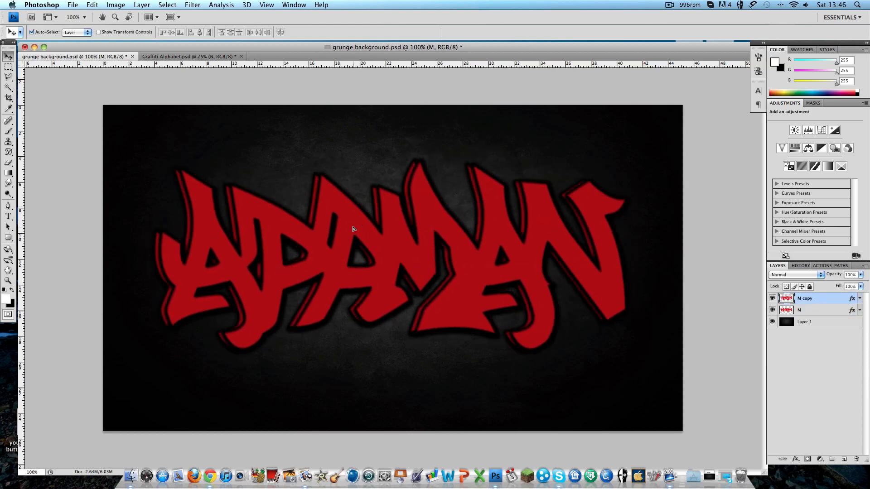
key(super+z)
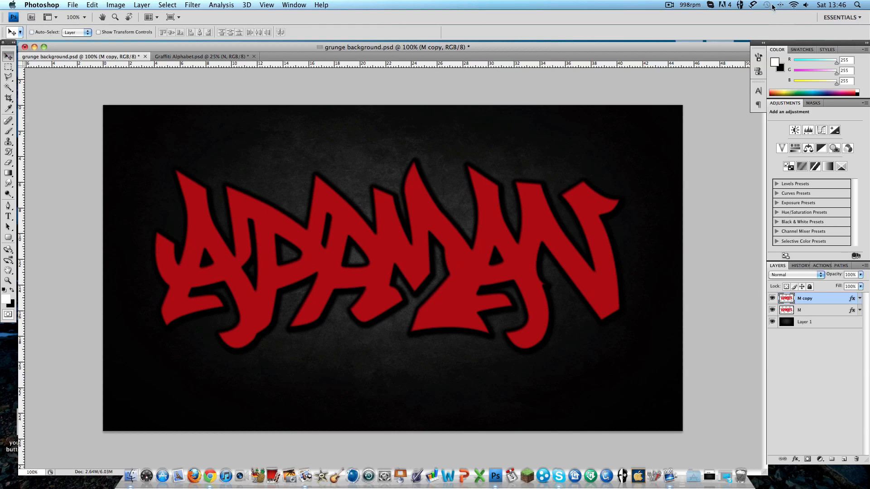
click(669, 5)
click(675, 34)
Scale the lower lettering layer M proportionally to about 118.3% around its centre and reduce its opacity to 30%
click(818, 311)
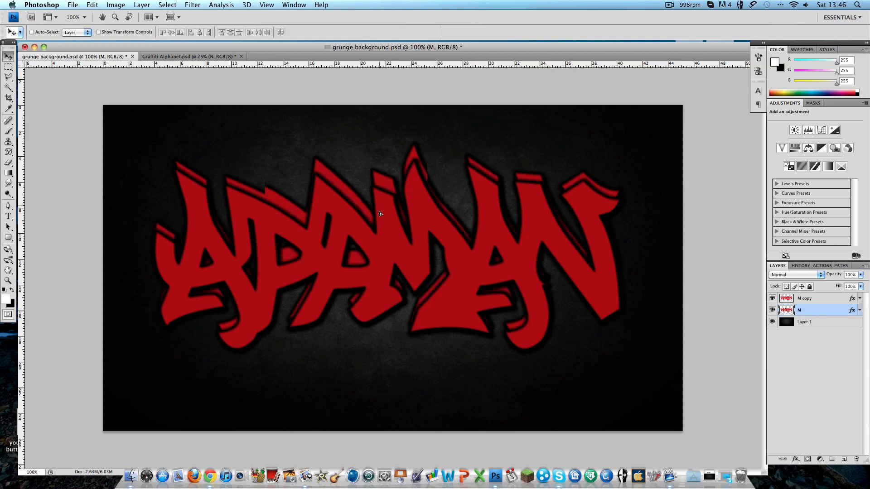
key(super+t)
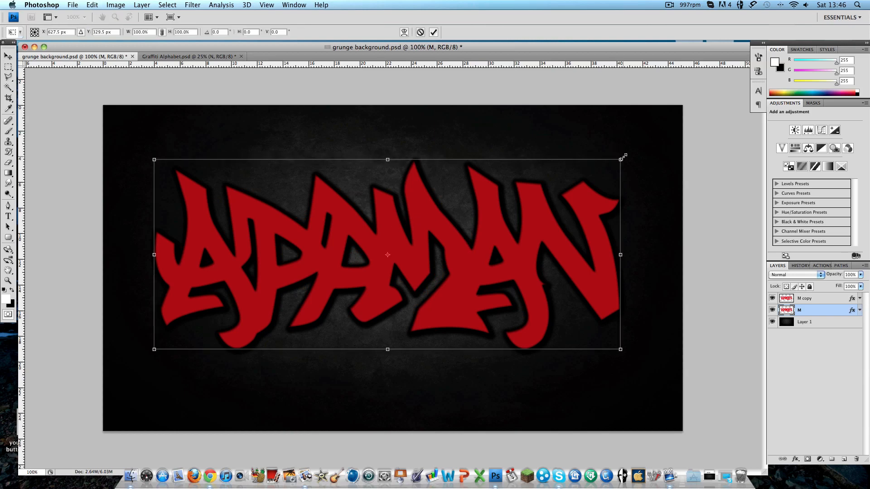
drag(623, 157, 658, 128)
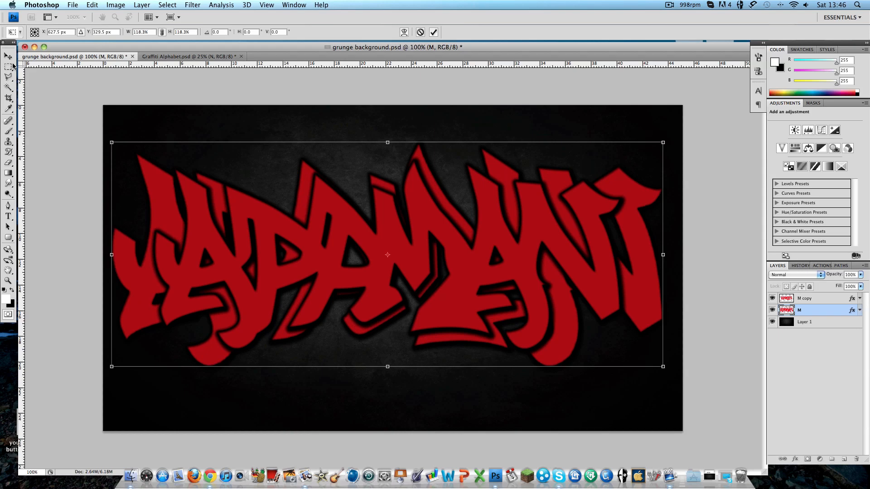
click(8, 55)
key(Return)
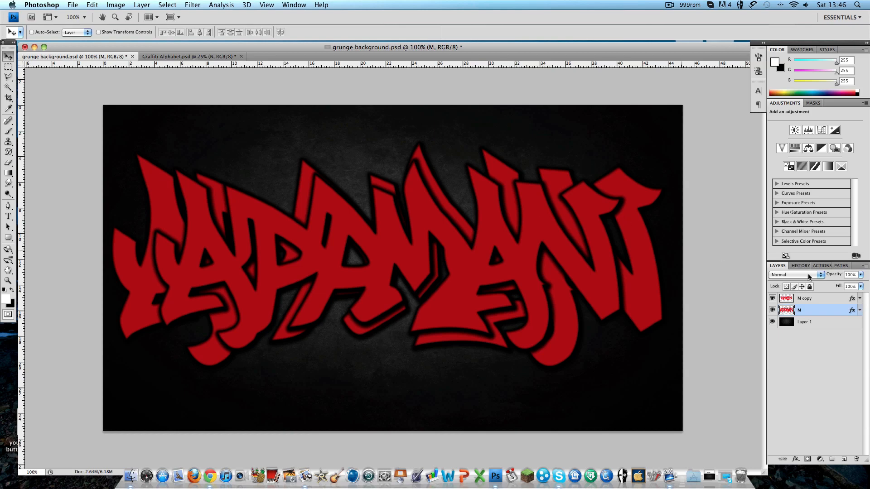
click(861, 275)
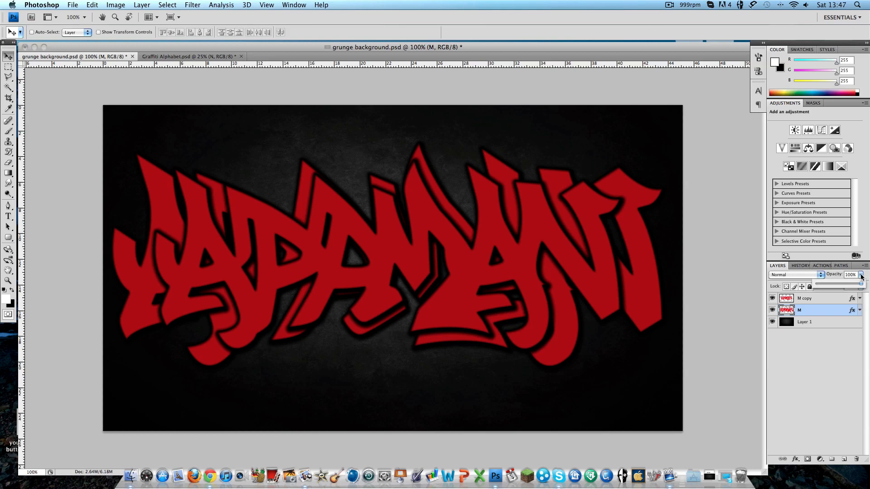
click(832, 284)
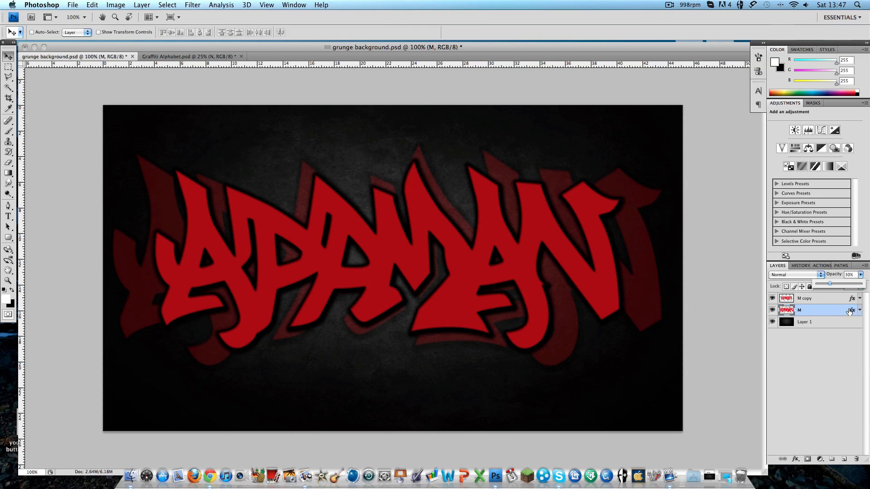
Merge the lettering layers M and M copy into one layer and shift the merged lettering slightly to the left
click(822, 357)
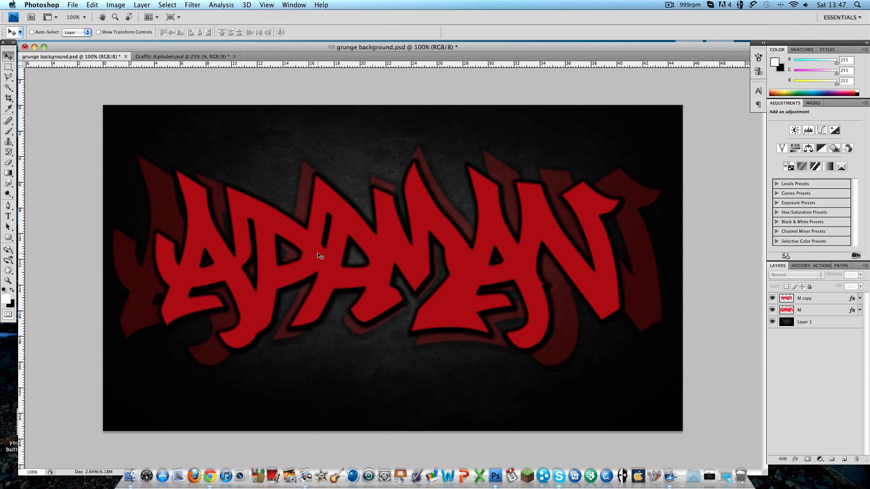
click(825, 310)
shift+click(824, 300)
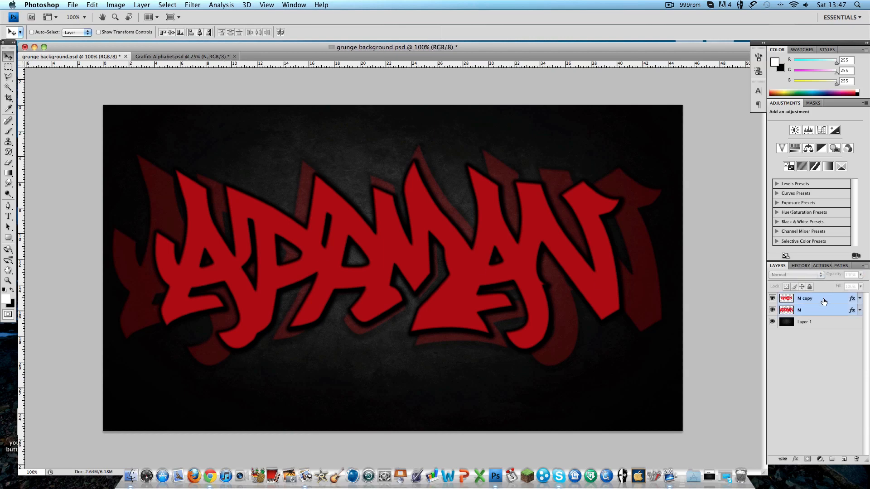
right_click(824, 303)
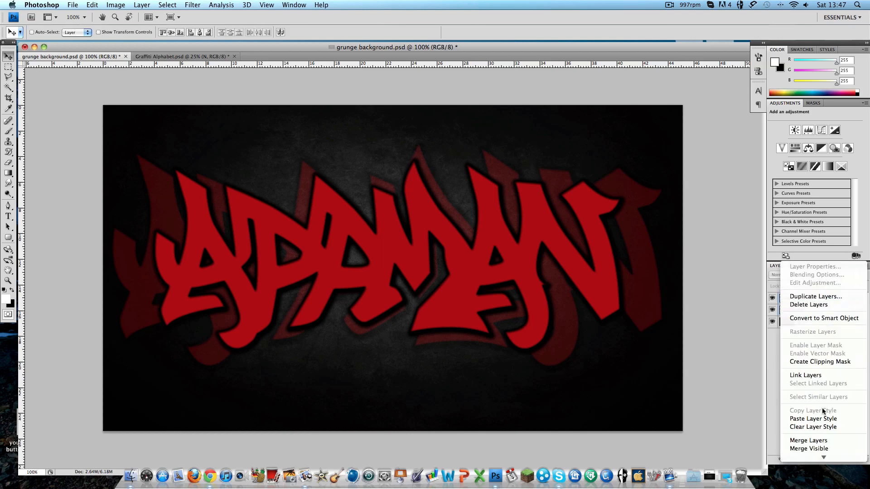
click(813, 441)
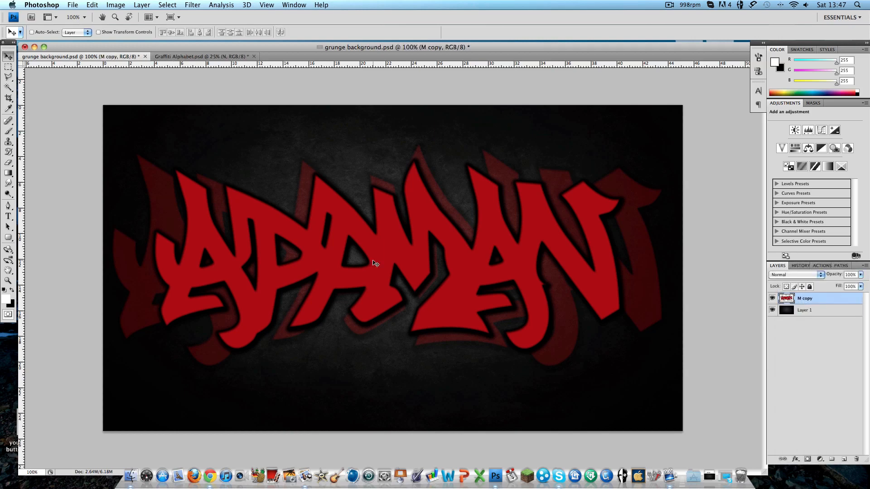
drag(356, 231, 350, 234)
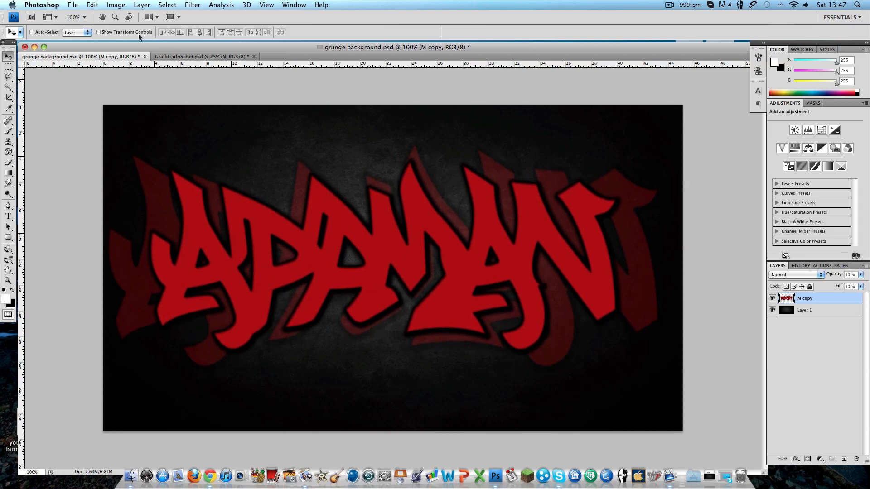
Open Grunge Wall.jpg from the Desktop Wallpaper Tutorial folder on the Desktop as a separate document
click(35, 47)
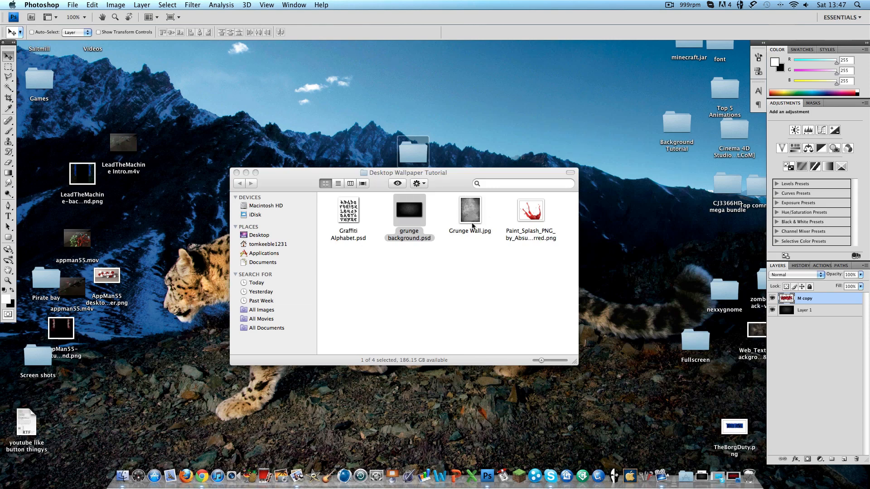
key(super+Tab)
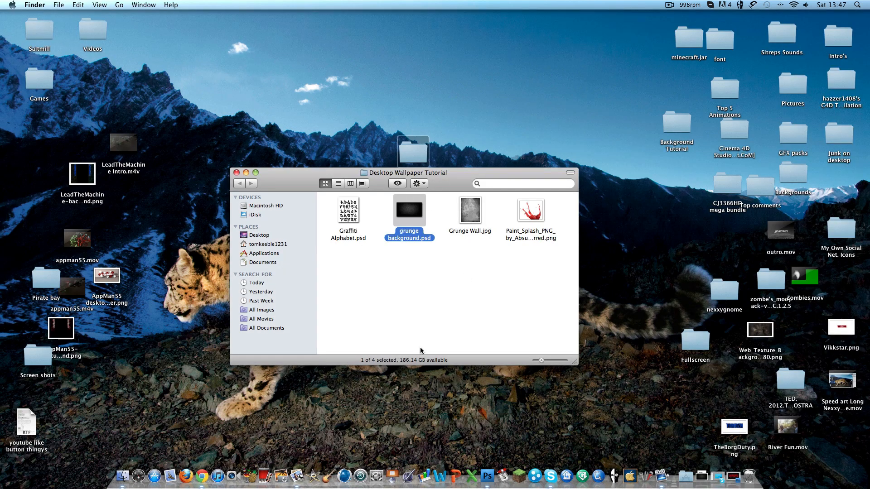
click(487, 475)
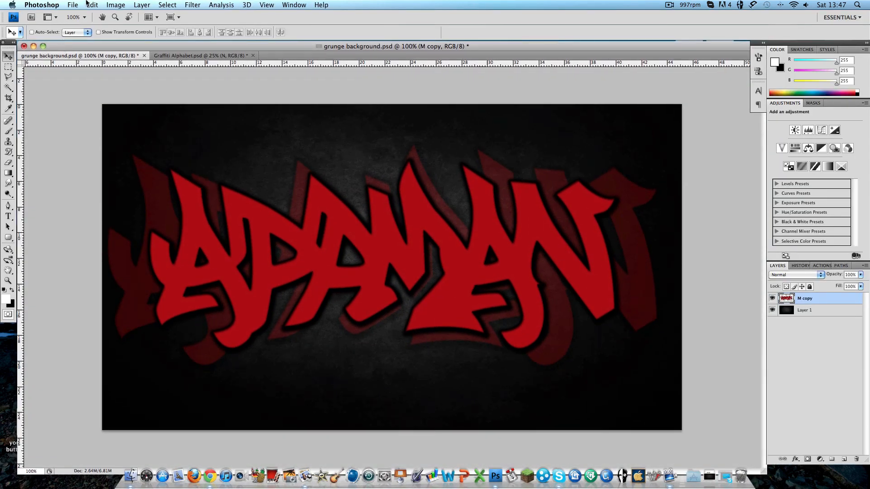
click(73, 5)
click(80, 26)
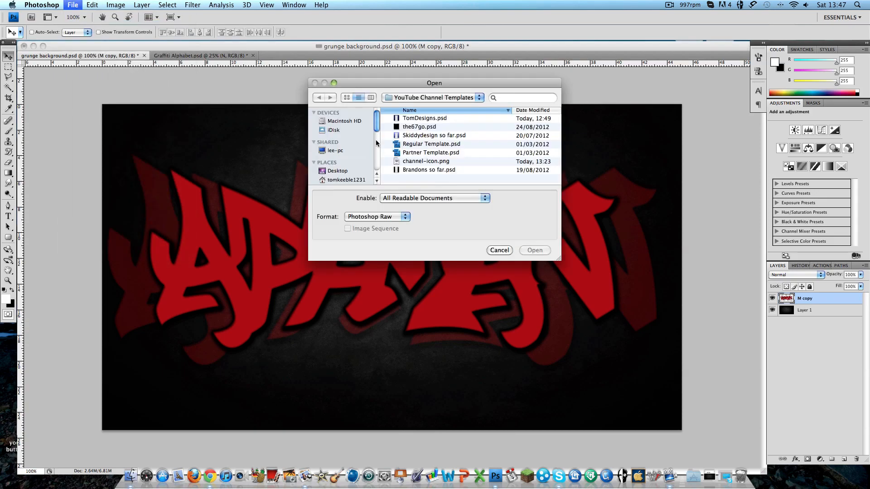
click(338, 171)
scroll(467, 136, down, 3)
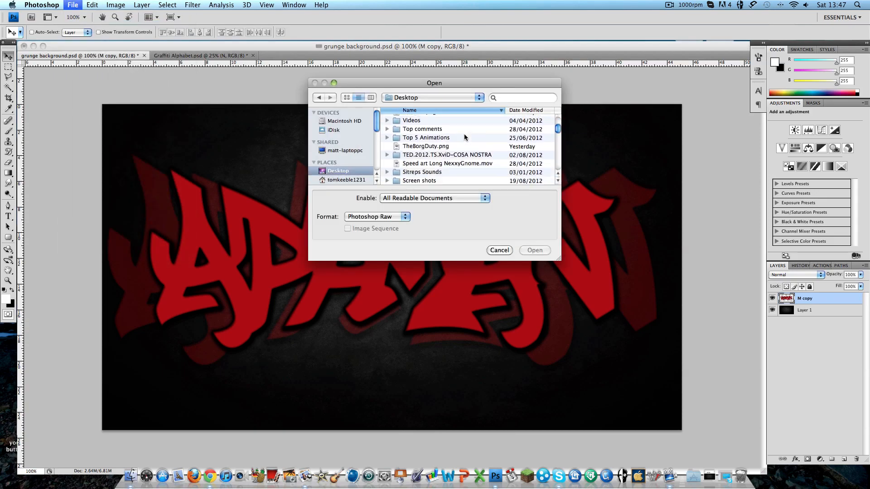
scroll(462, 135, down, 5)
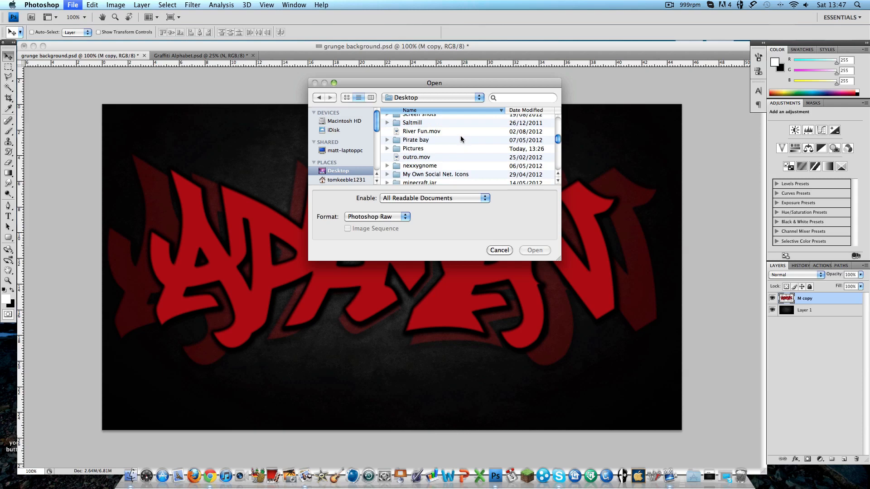
scroll(460, 135, down, 10)
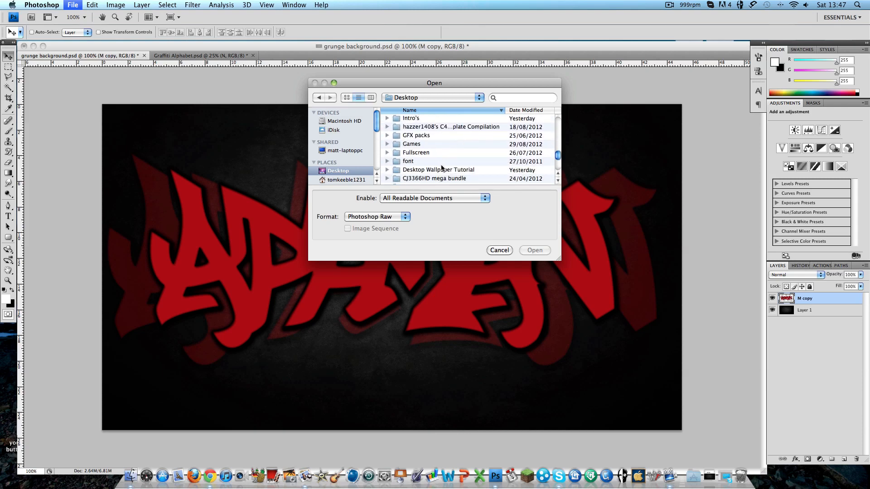
double_click(441, 170)
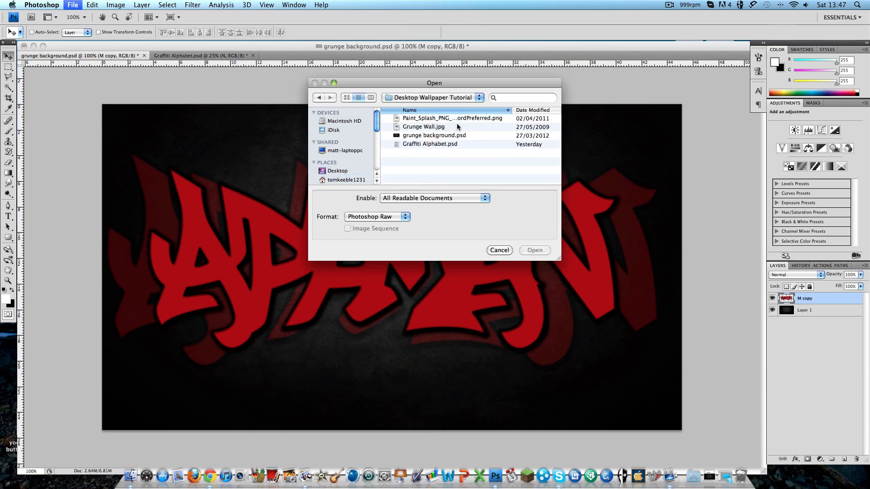
double_click(458, 127)
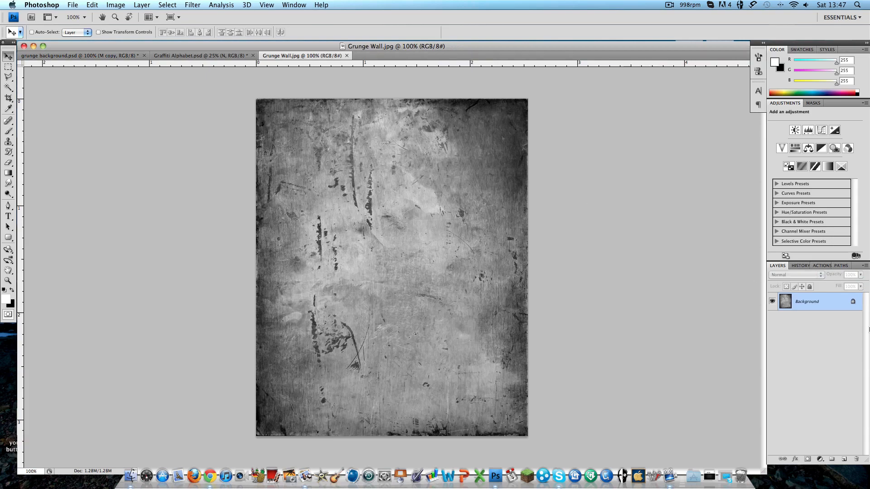
Convert the grunge wall's locked background into Layer 0, copy it into grunge background.psd above the lettering, and shift it left
double_click(851, 301)
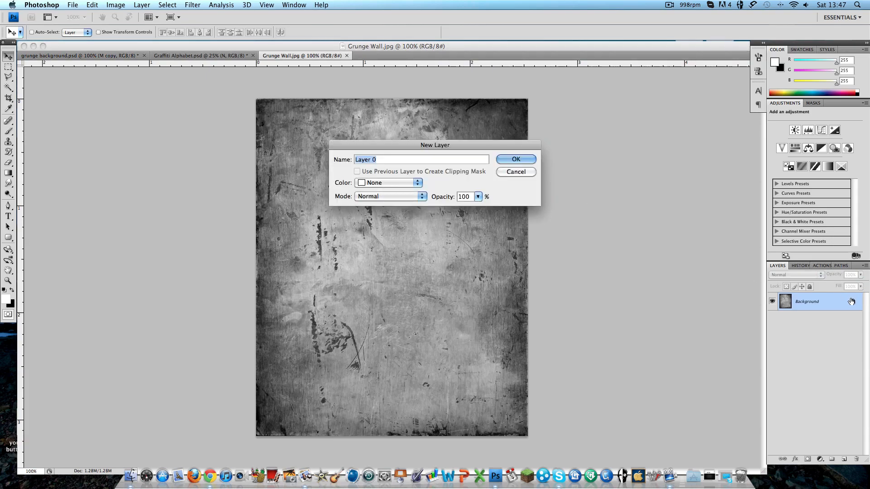
key(Return)
mouse_move(357, 183)
mouse_down()
mouse_move(115, 56)
mouse_move(349, 185)
mouse_up()
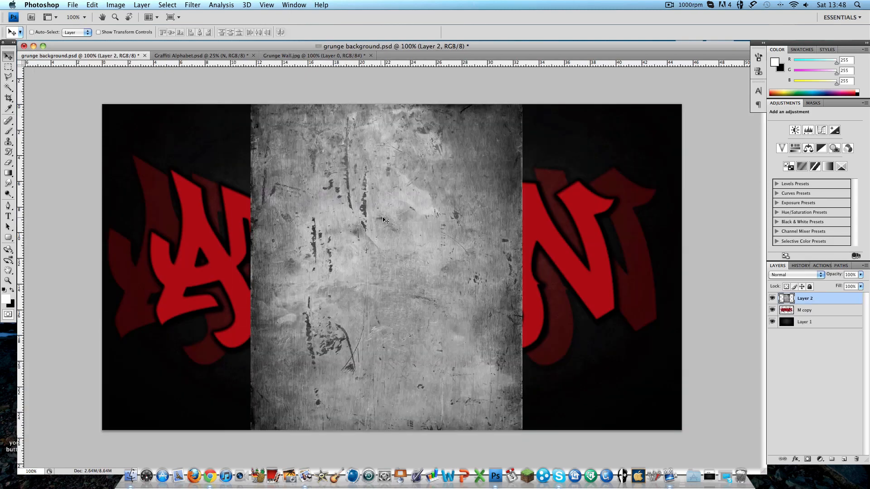
drag(383, 217, 354, 212)
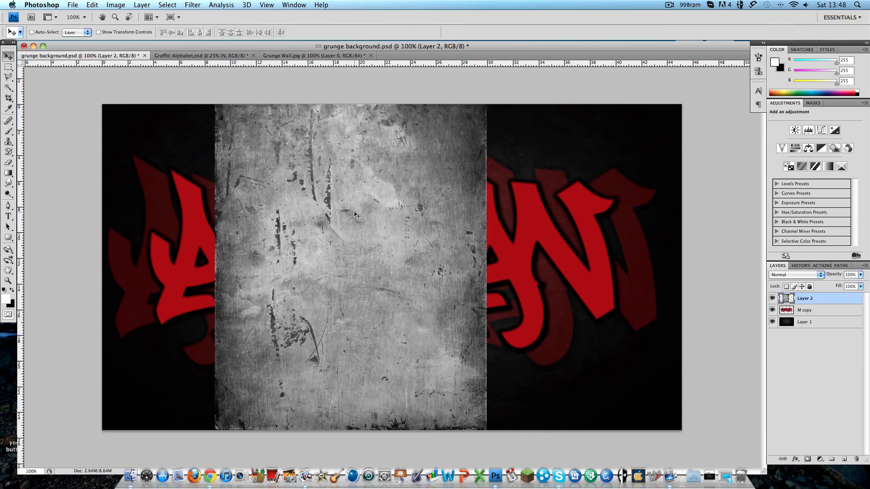
Rotate the grunge wall layer 90° counter-clockwise and stretch it to 102.5% width and 166.8% height so it covers the lettering
key(super+t)
right_click(308, 241)
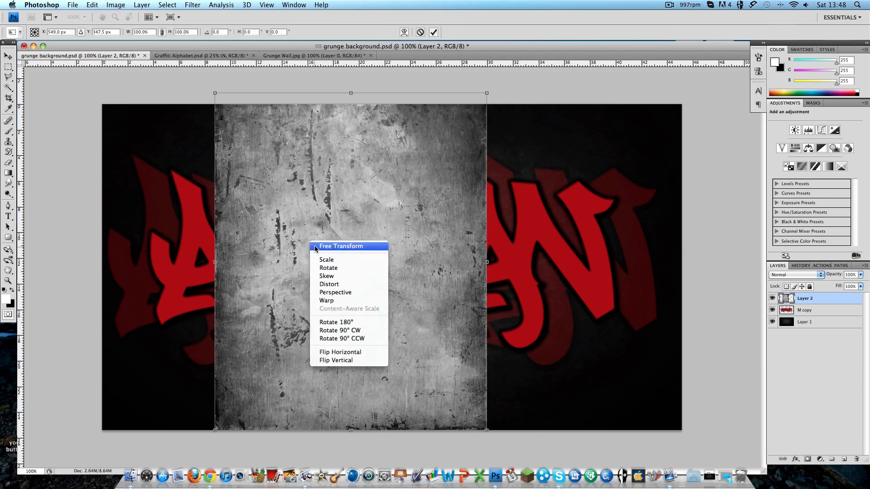
click(351, 342)
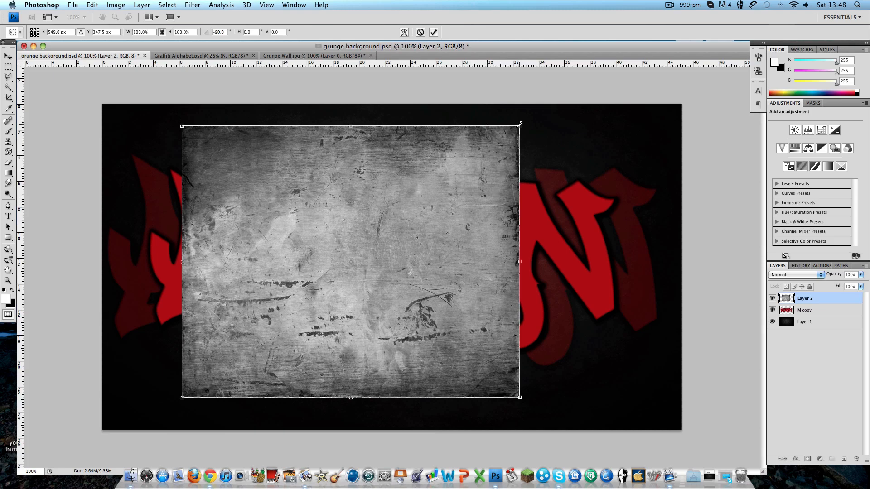
drag(519, 125, 666, 122)
drag(178, 121, 101, 117)
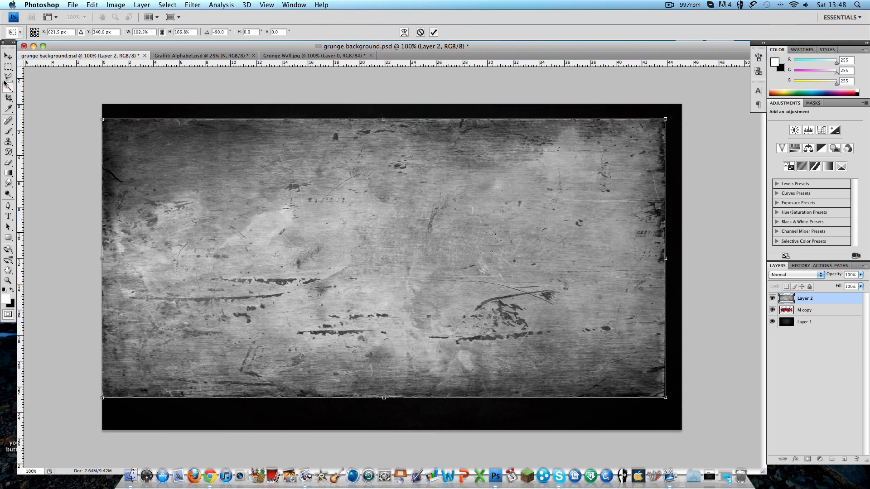
click(8, 56)
key(Return)
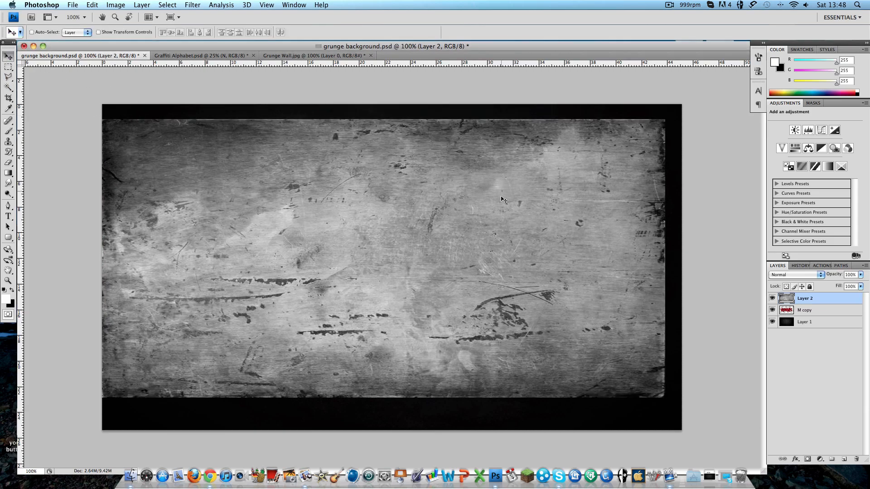
Clip the grunge wall layer to the lettering, set its blend mode to Overlay, and select the M copy layer
right_click(824, 298)
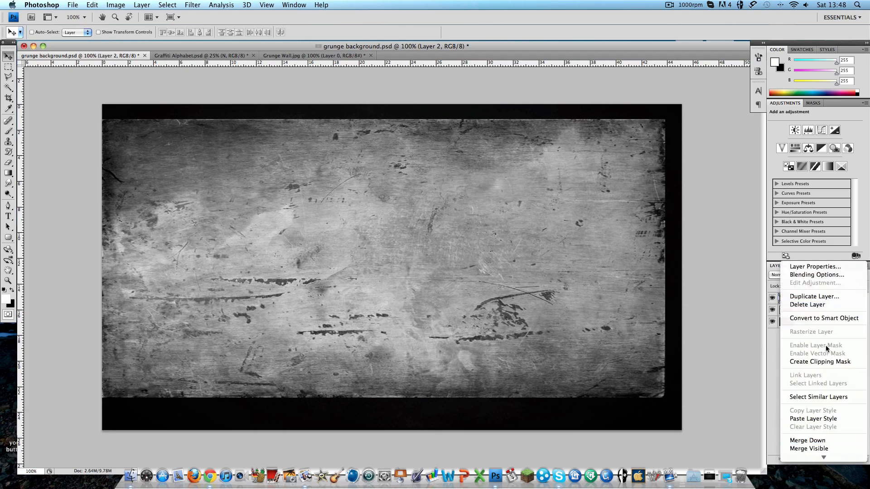
click(825, 362)
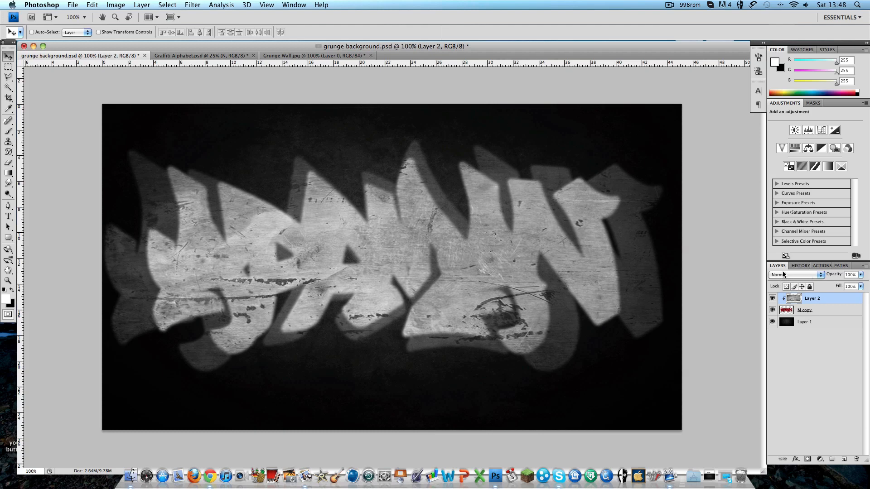
click(821, 275)
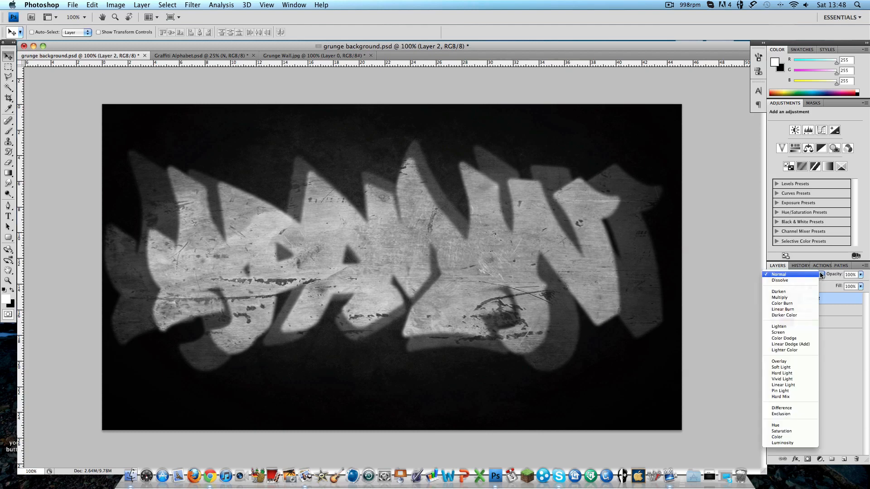
click(790, 361)
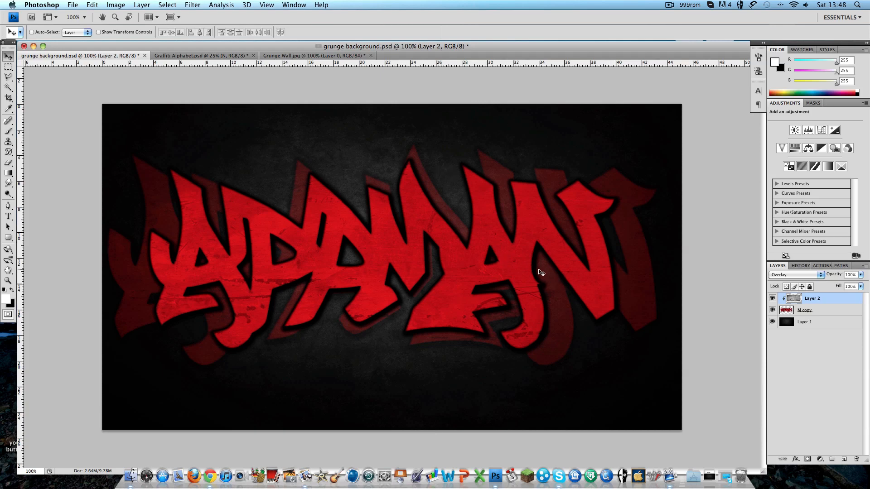
click(829, 321)
click(828, 309)
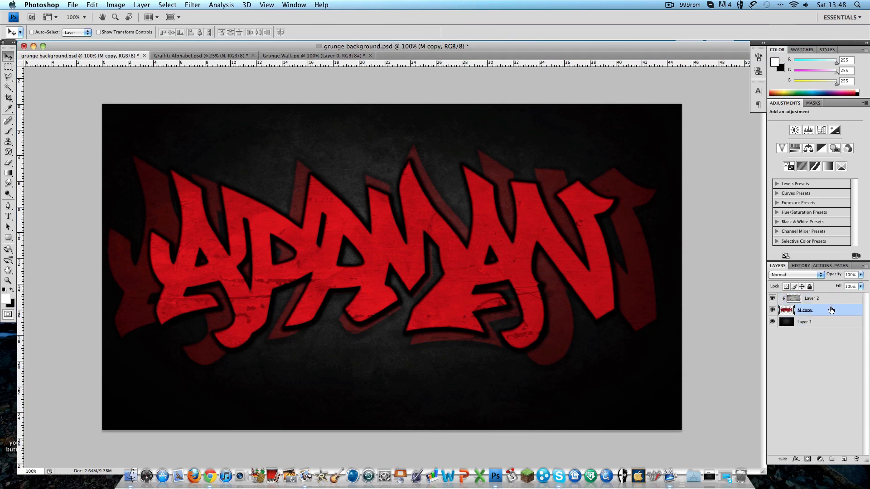
Check the paint splash image in Finder, then return to Photoshop and open Paint_Splash_PNG_by_AbsurdWordPreferred.png from the Desktop Wallpaper Tutorial folder
click(34, 47)
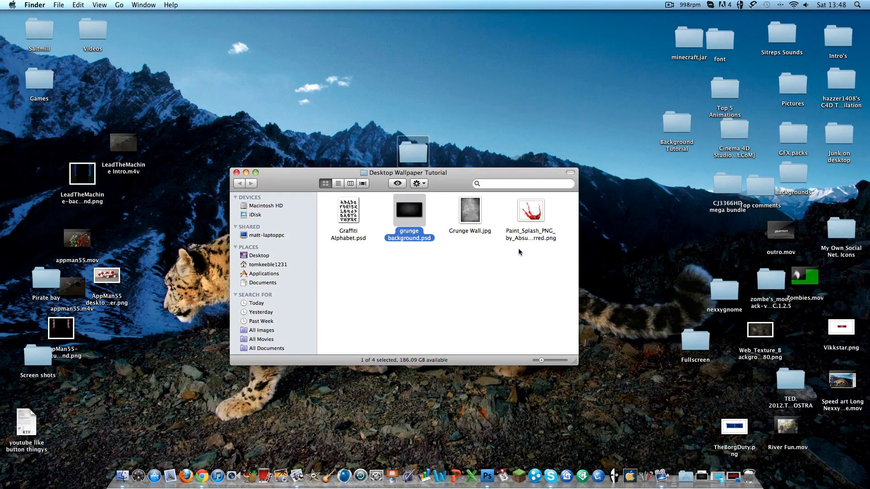
double_click(531, 213)
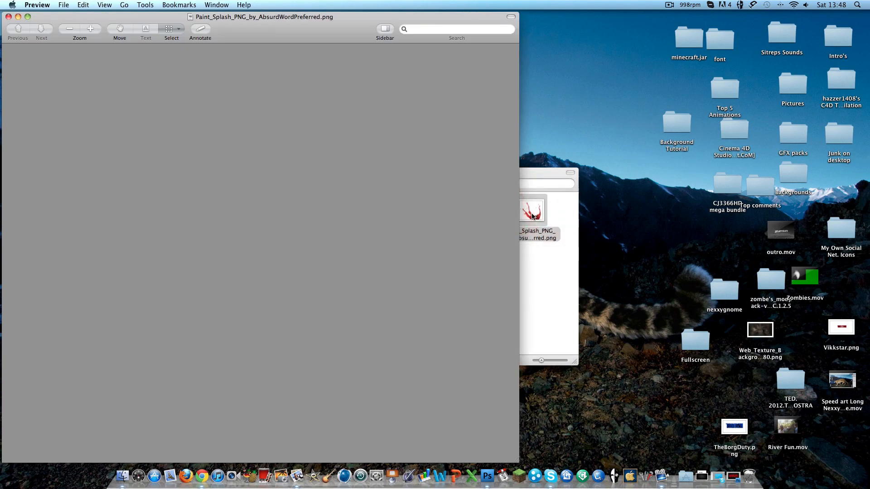
click(9, 17)
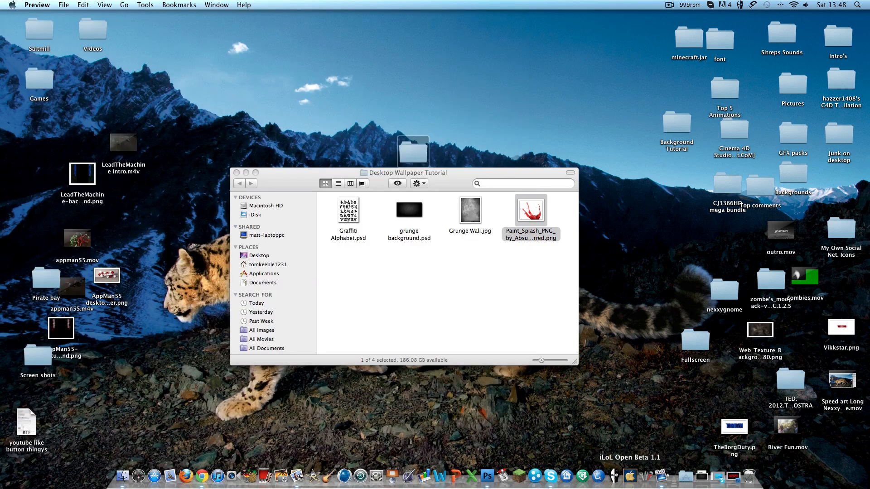
click(481, 475)
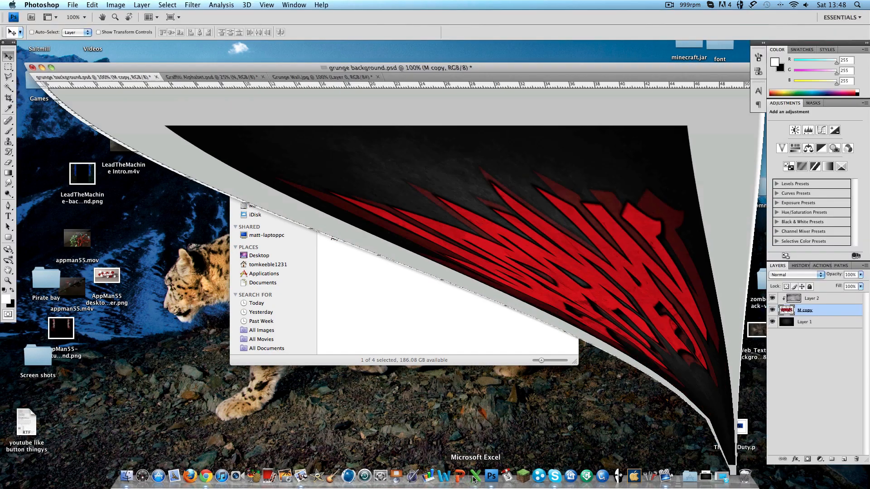
right_click(478, 474)
click(495, 476)
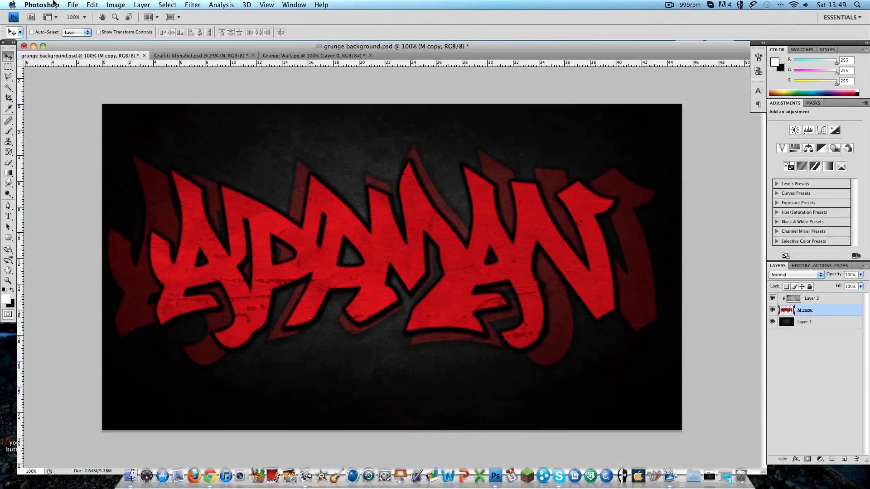
click(72, 5)
click(81, 24)
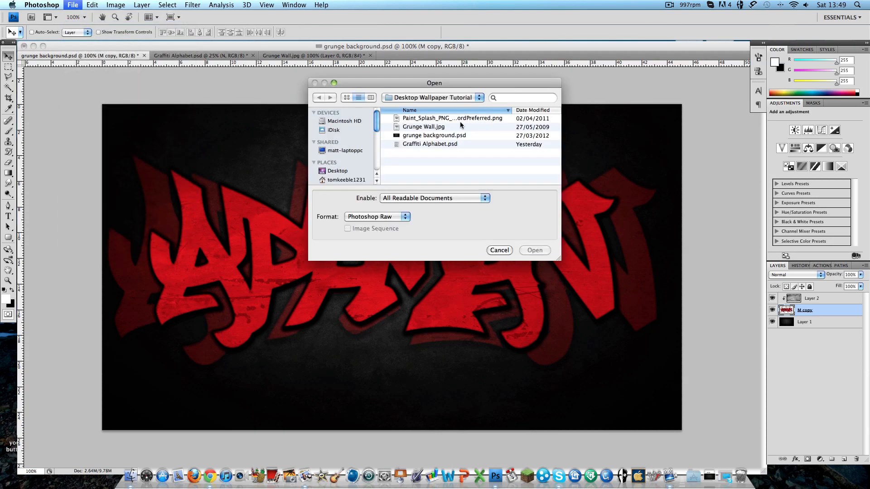
double_click(448, 118)
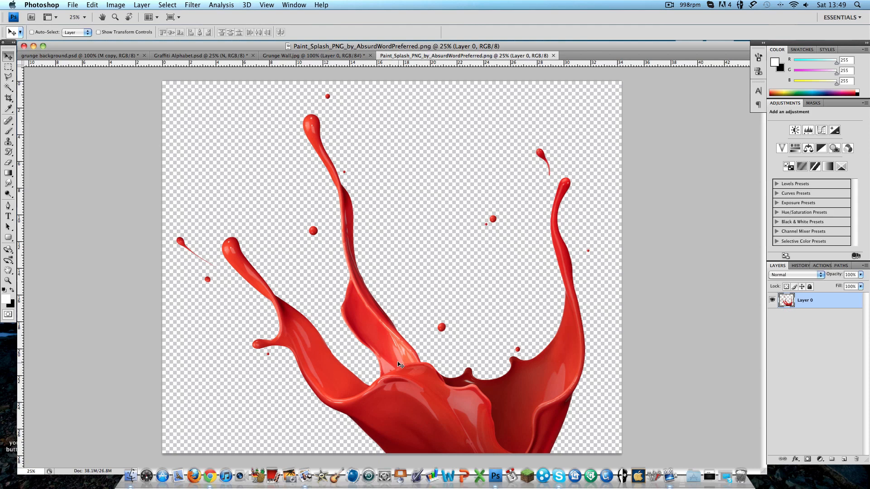
Shift the paint splash's hue to -9 with a Hue/Saturation adjustment layer and merge it with Layer 0
mouse_move(409, 363)
mouse_down()
mouse_move(376, 355)
mouse_move(400, 365)
mouse_up()
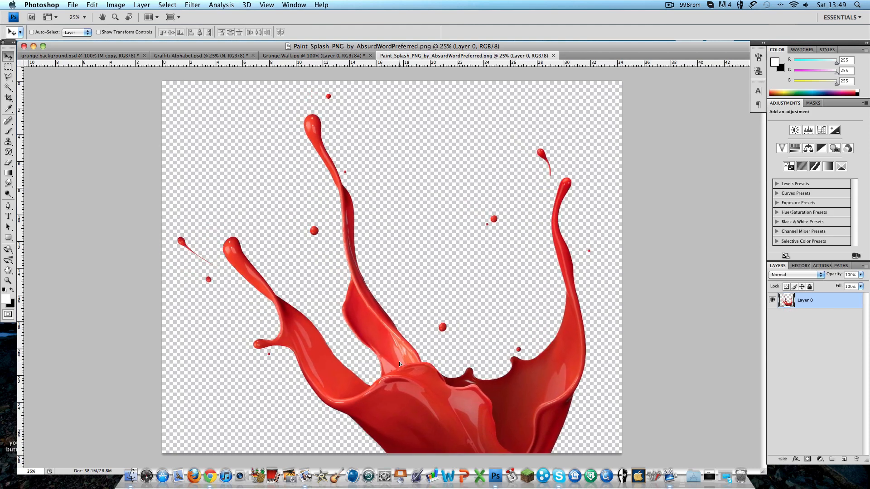
click(796, 148)
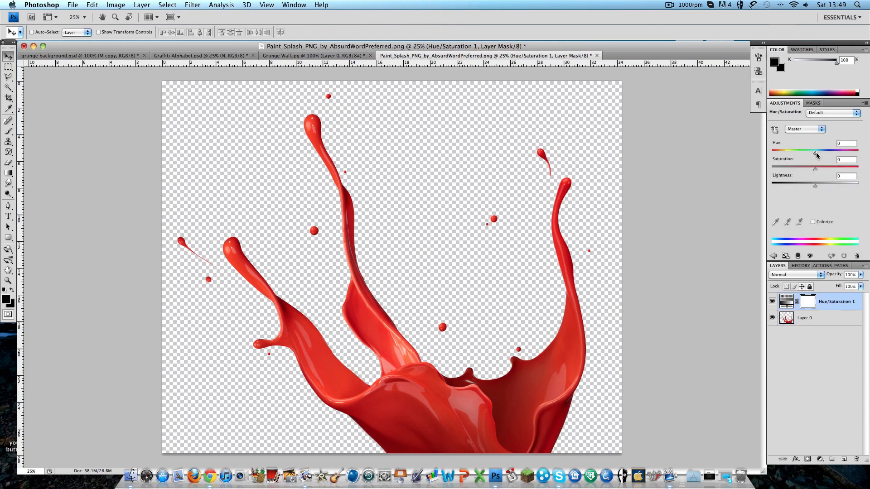
mouse_move(816, 153)
mouse_down()
mouse_move(774, 155)
mouse_move(858, 155)
mouse_move(802, 154)
mouse_move(811, 154)
mouse_up()
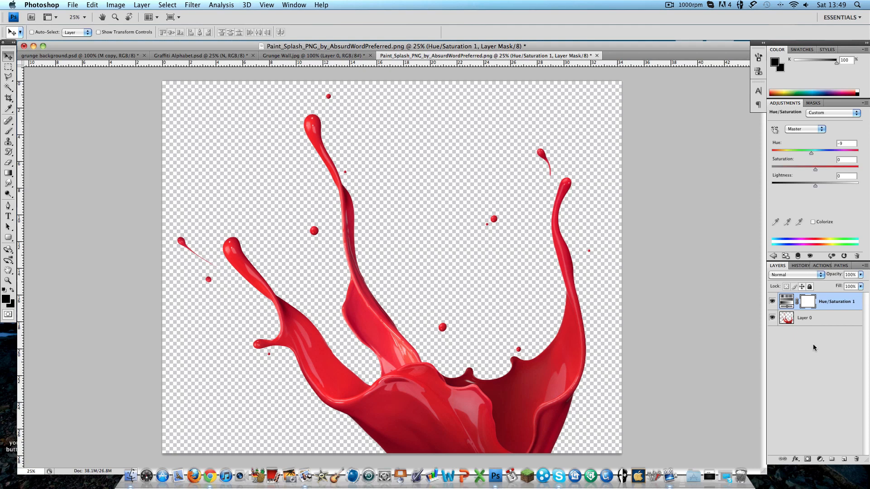
click(822, 320)
right_click(824, 318)
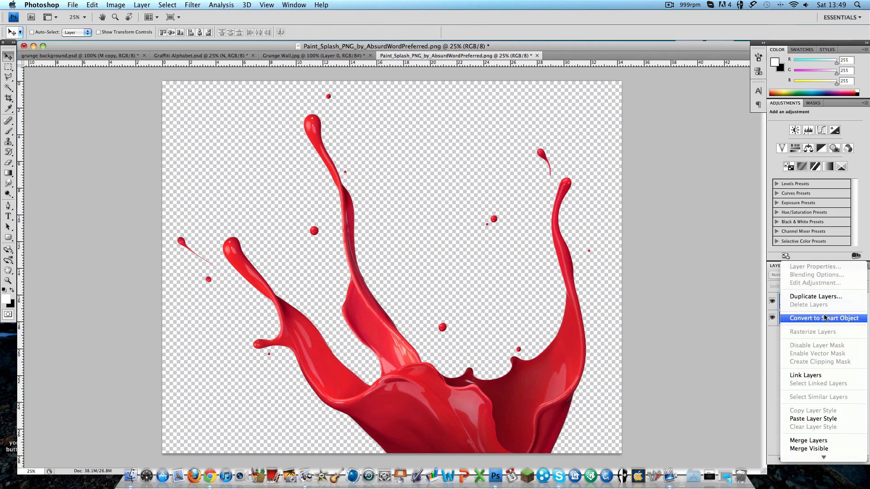
click(820, 440)
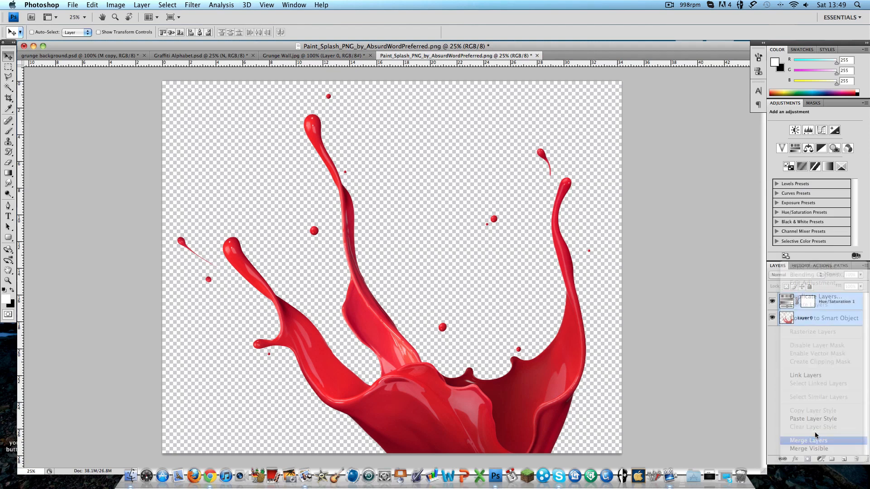
mouse_move(406, 389)
mouse_down()
mouse_move(264, 285)
mouse_move(116, 56)
mouse_move(297, 222)
mouse_up()
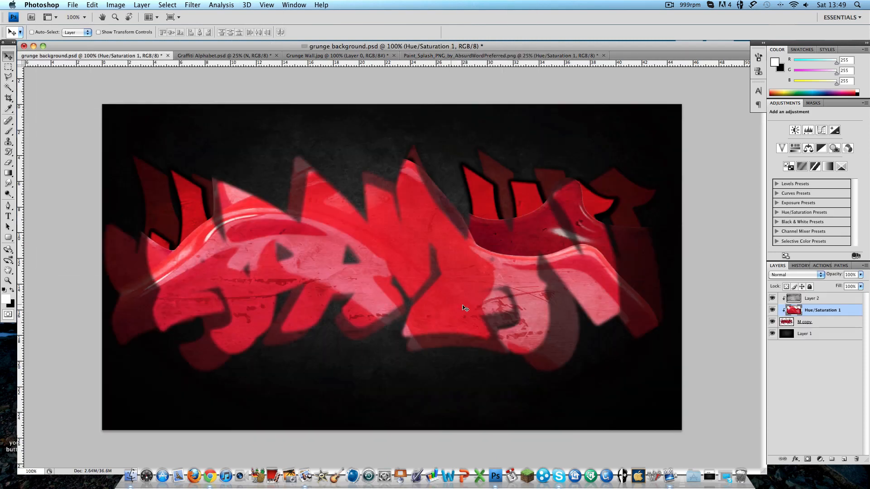
drag(419, 259, 646, 295)
key(Delete)
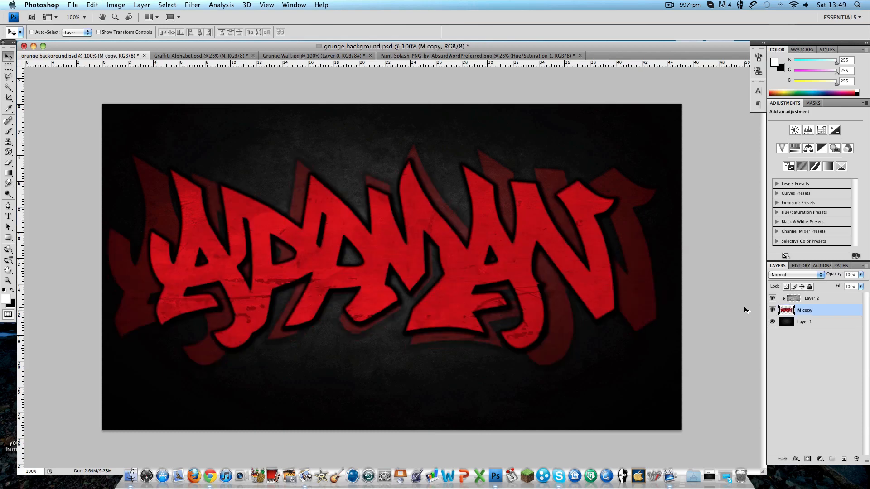
Add a blank layer beneath the M copy lettering and bring the recoloured paint splash into grunge background.psd just above it
click(844, 459)
drag(817, 310, 830, 328)
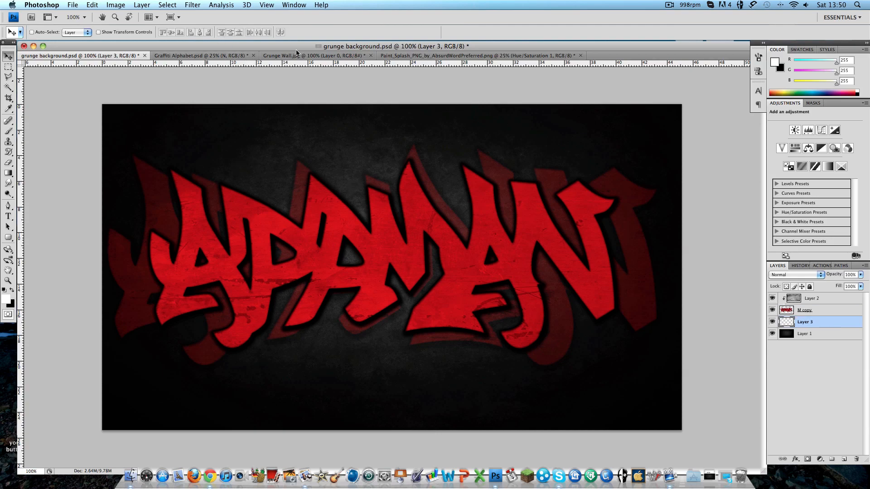
click(453, 55)
drag(363, 257, 357, 232)
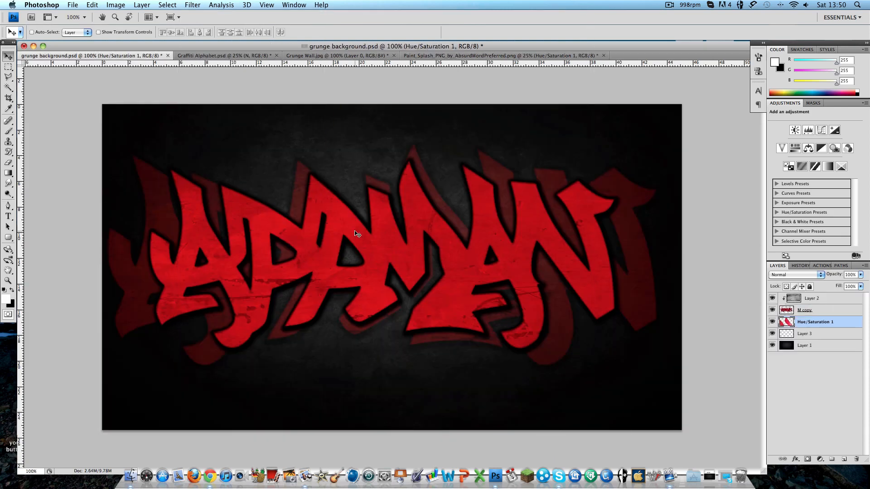
drag(370, 142, 425, 120)
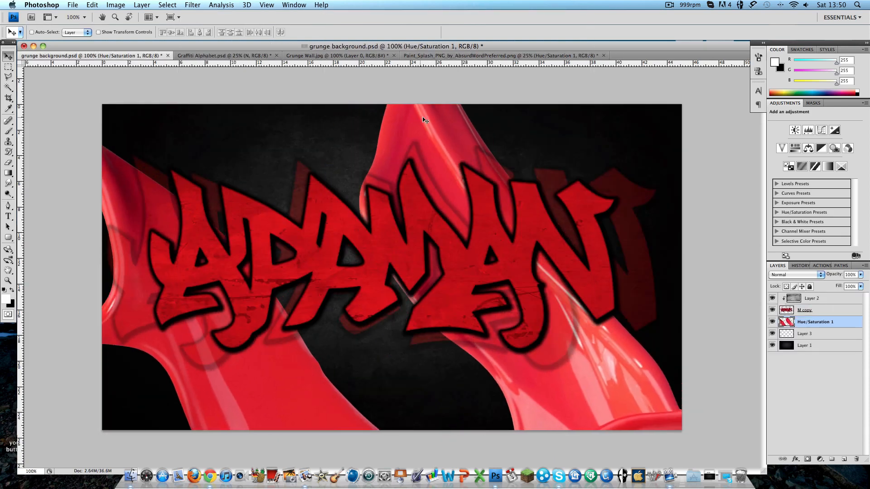
Scale the oversized paint splash down proportionally to about 11.1% of its size
key(super+t)
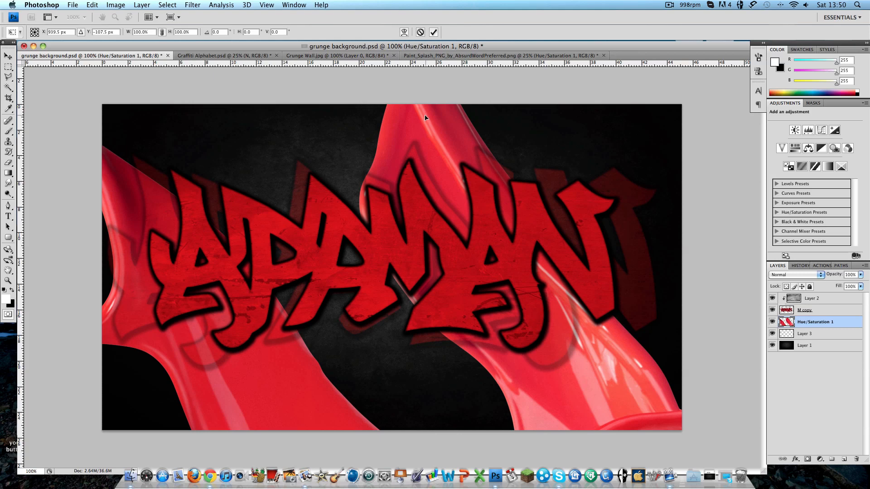
key(super+minus)
key(super+minus)
key(super+minus)
key(super+minus)
key(super+minus)
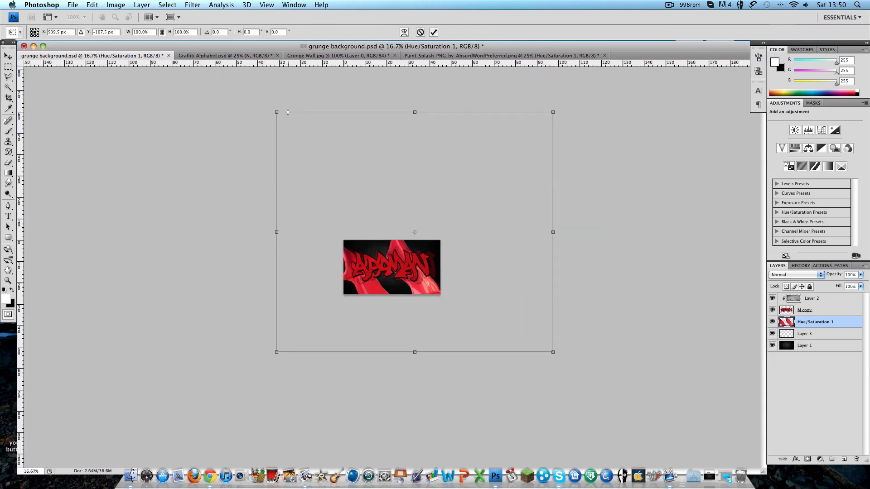
drag(275, 111, 360, 252)
key(super+plus)
key(super+plus)
key(super+plus)
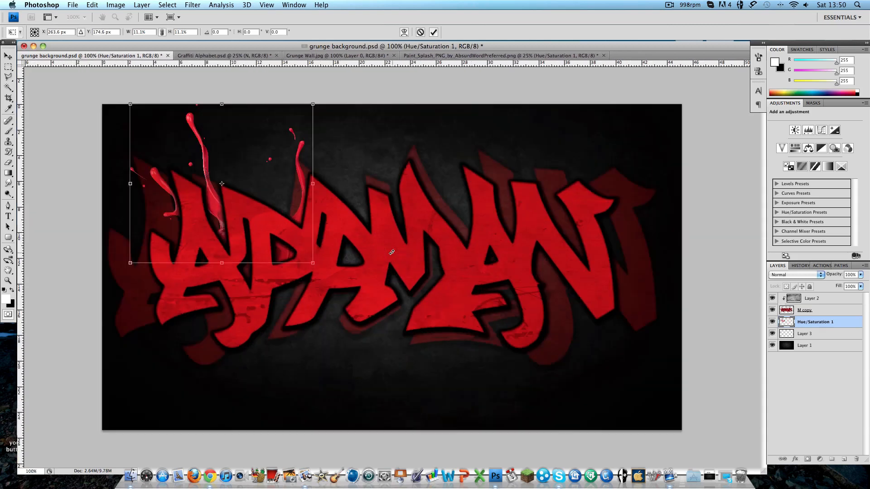
Place the splash behind the lettering's upper-left end, rotate it about -7.7°, and apply the transformation
drag(210, 191, 176, 186)
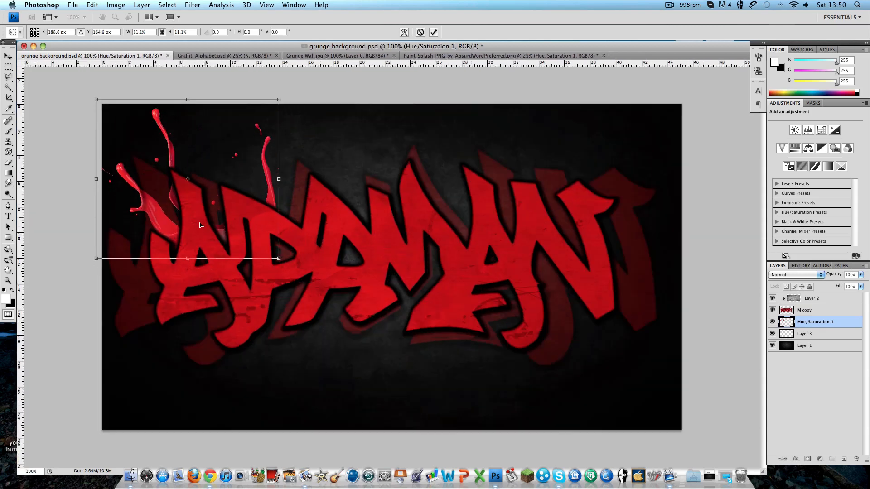
drag(306, 317, 329, 307)
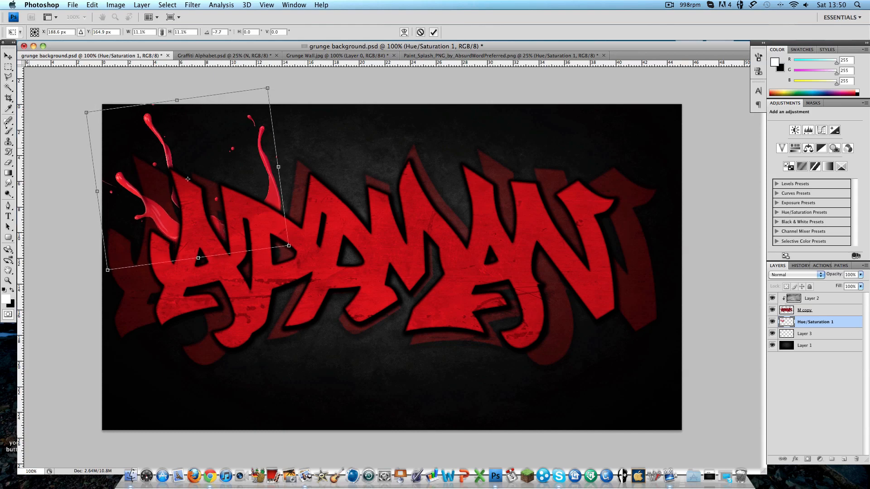
click(8, 55)
click(500, 140)
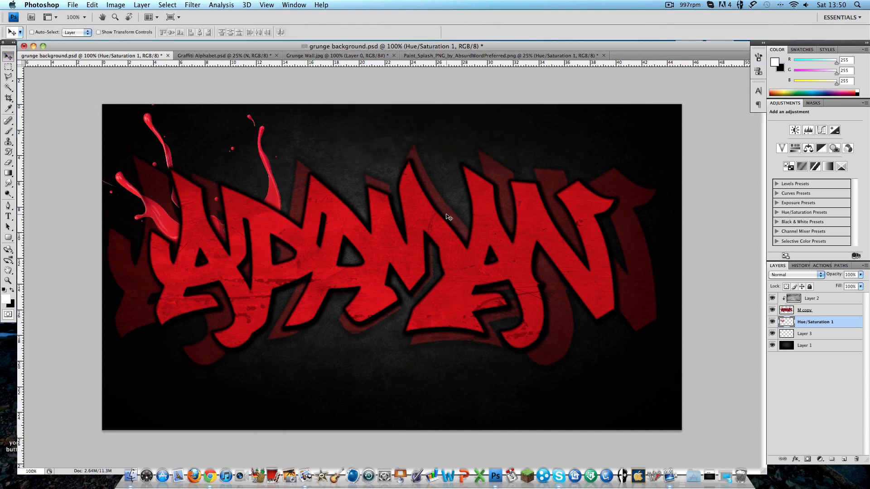
Duplicate the small splash layer and move the copy behind the upper-right part of the lettering
right_click(844, 324)
click(825, 303)
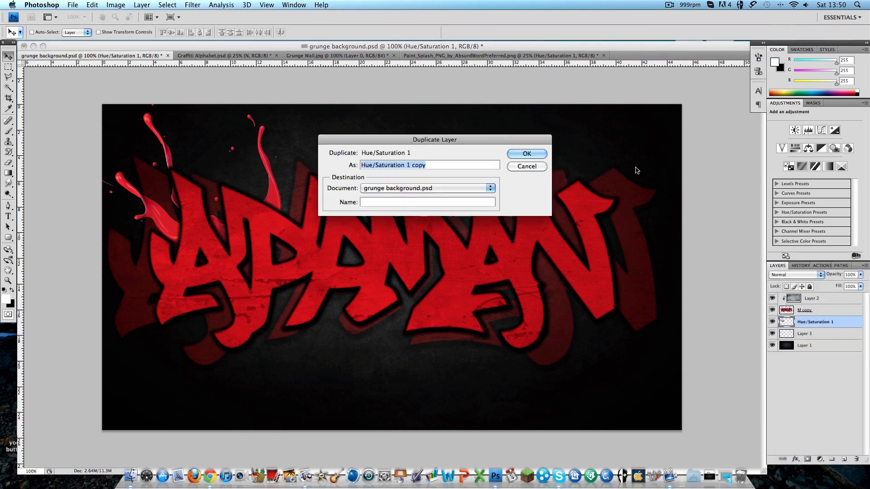
click(526, 154)
drag(262, 222, 584, 237)
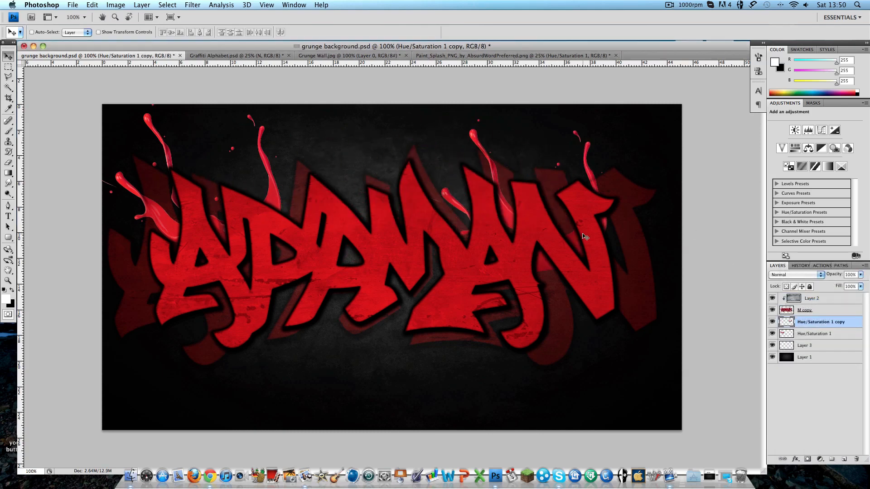
Flip the upper-right splash copy horizontally and shift it to about X 1016 px, Y 189 px behind the final N
key(super+t)
right_click(549, 224)
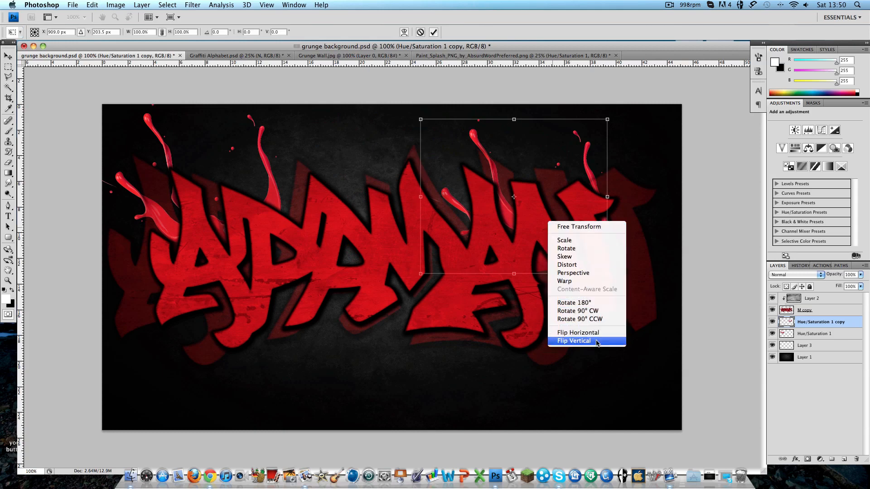
click(597, 333)
drag(571, 259, 620, 253)
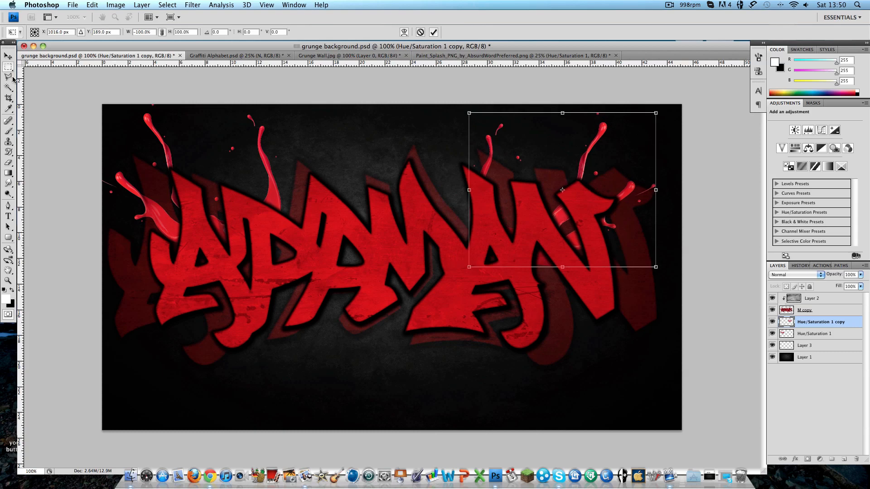
click(8, 56)
click(499, 141)
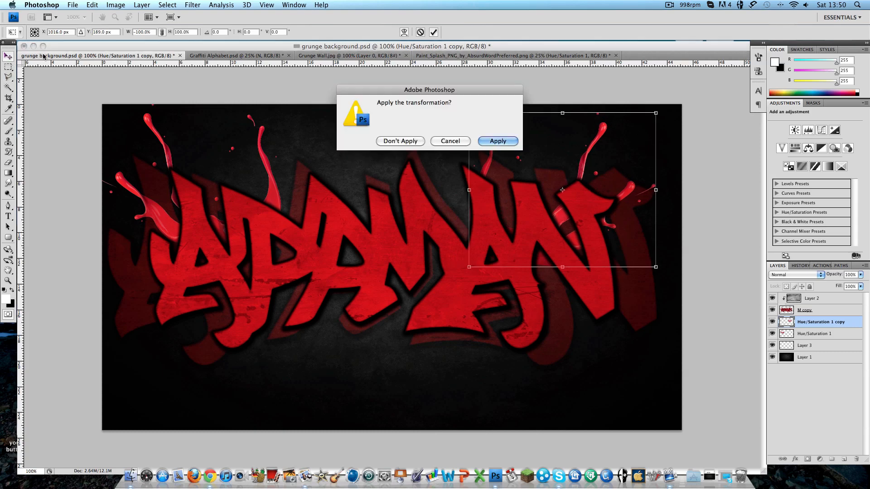
Duplicate the mirrored splash layer and move the new copy behind the lower-left part of the lettering
right_click(832, 302)
click(814, 296)
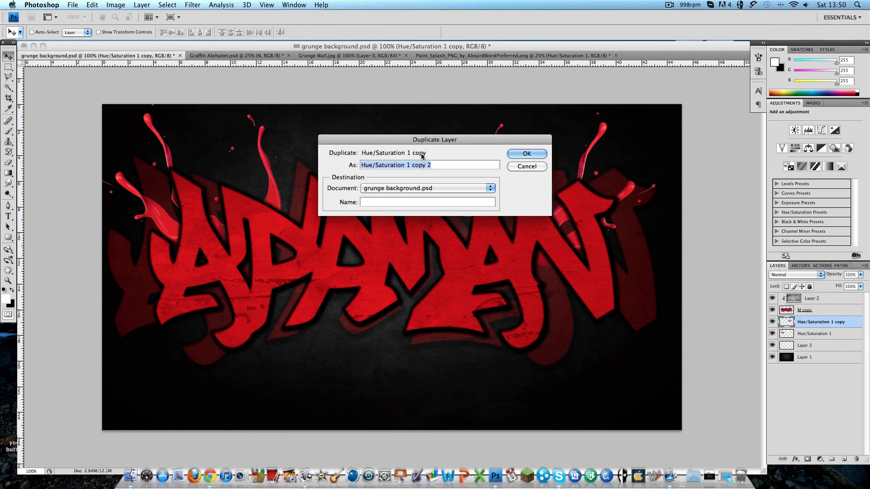
click(524, 153)
drag(425, 279, 257, 300)
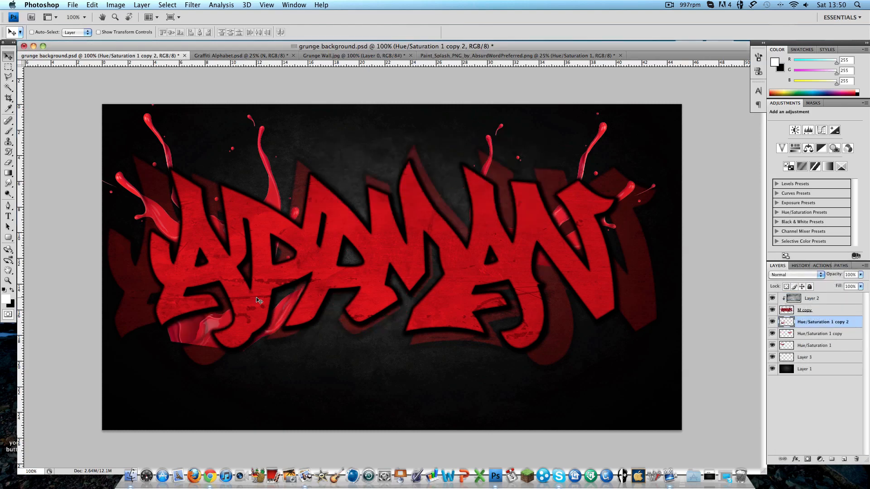
Flip Hue/Saturation 1 copy 2 vertically and place it below the lettering's right half at about X 940 px, Y 496.5 px
key(ctrl+t)
right_click(267, 300)
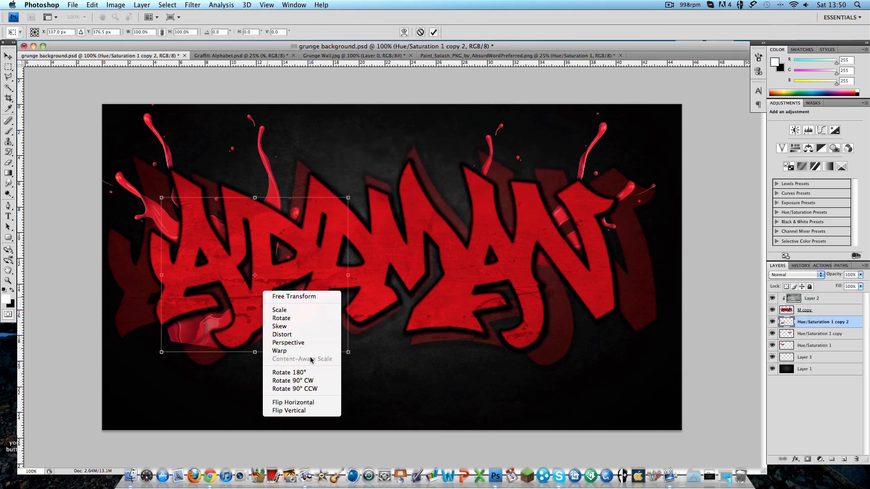
click(298, 413)
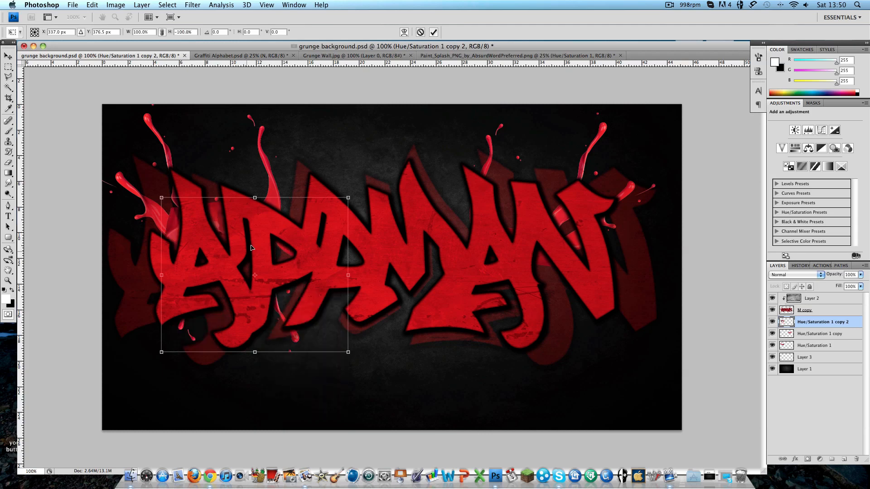
drag(252, 248, 524, 301)
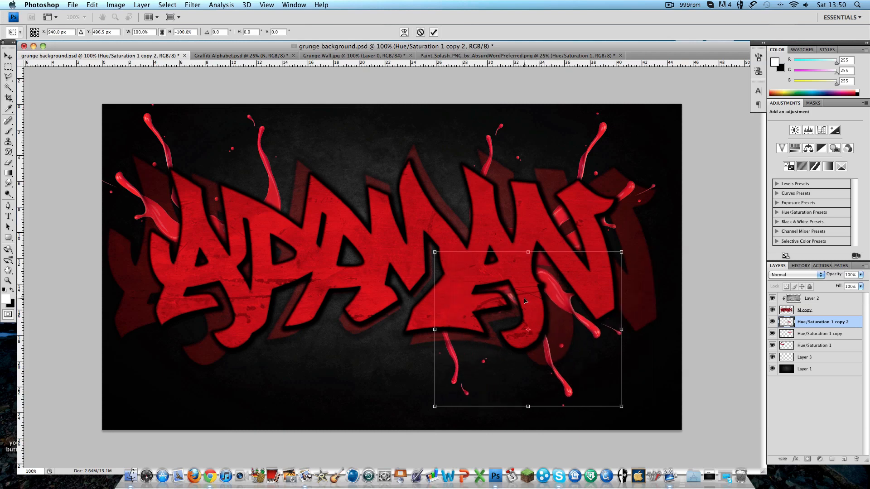
click(8, 56)
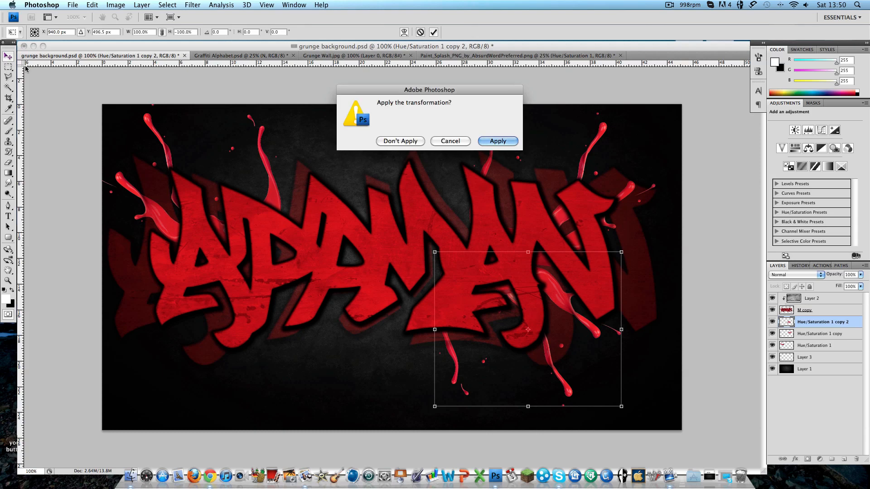
key(Return)
Duplicate the downward-facing splash layer and move the copy beneath the left half of the lettering
right_click(825, 323)
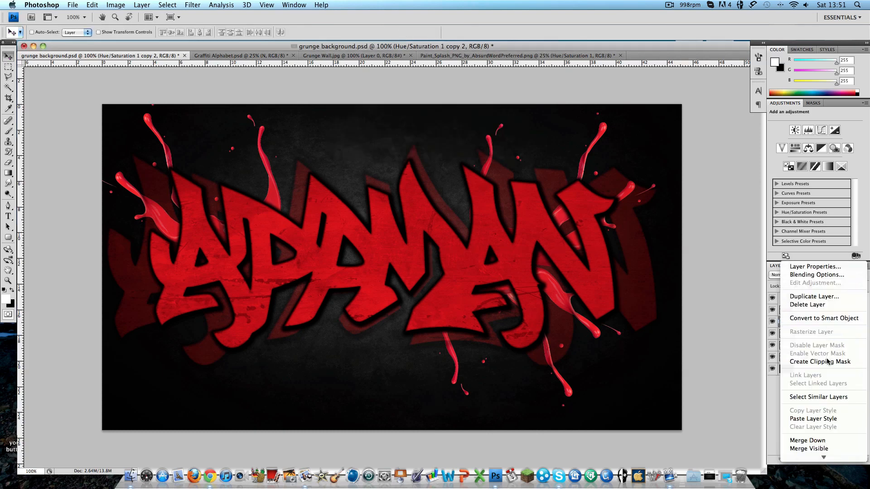
click(811, 296)
key(Return)
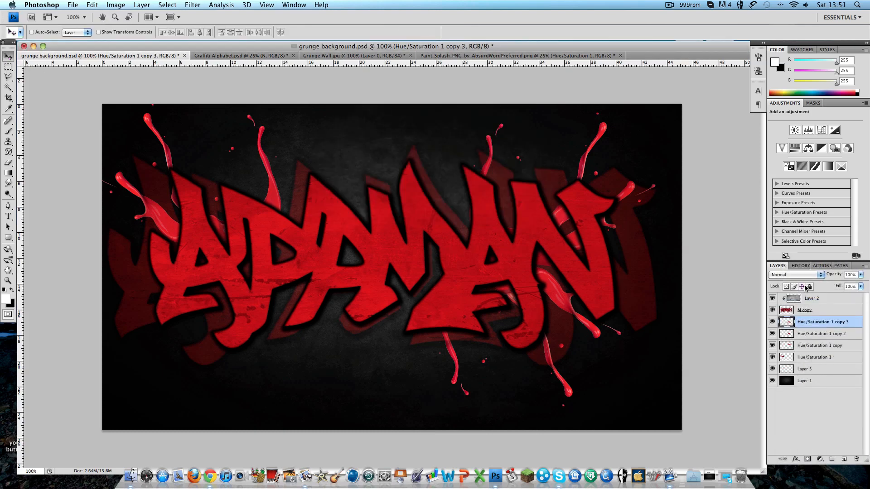
drag(511, 290, 270, 307)
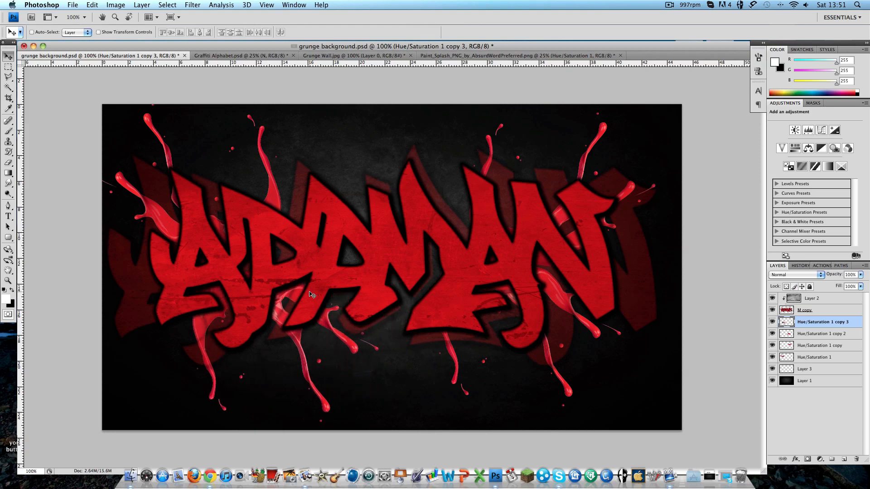
Flip the lower-left splash copy horizontally and raise it to about X 415.5 px, Y 496.5 px behind the lettering
key(ctrl+t)
right_click(318, 296)
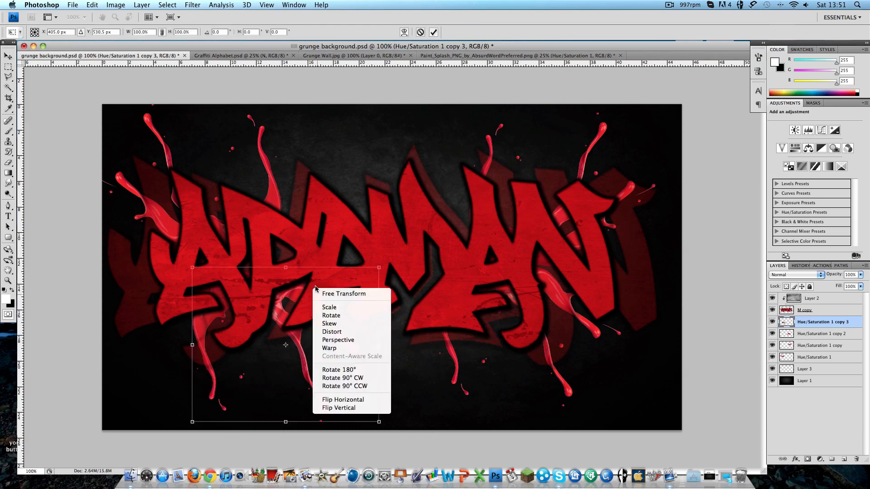
click(358, 400)
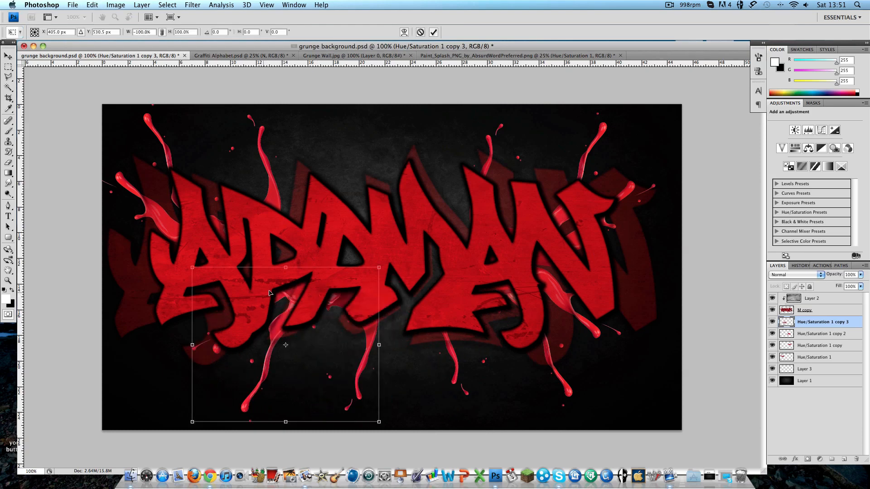
mouse_move(303, 294)
mouse_down()
mouse_move(264, 290)
mouse_move(246, 275)
mouse_move(305, 281)
mouse_up()
click(12, 56)
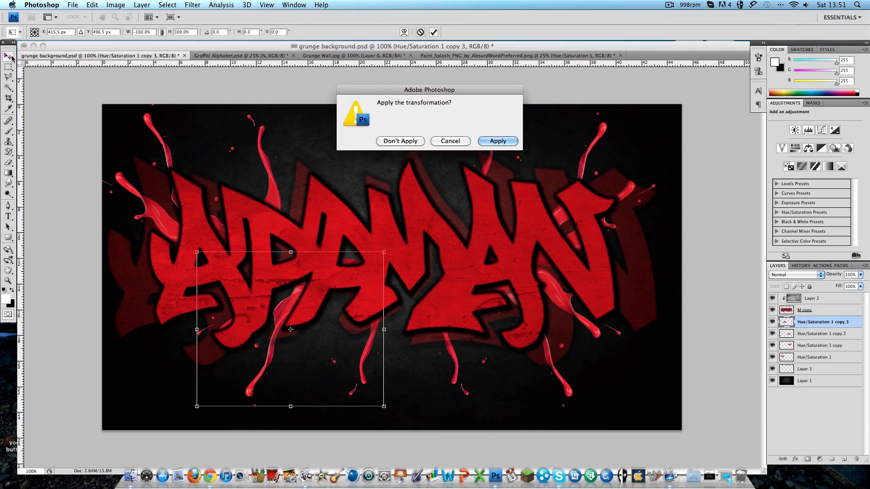
key(Return)
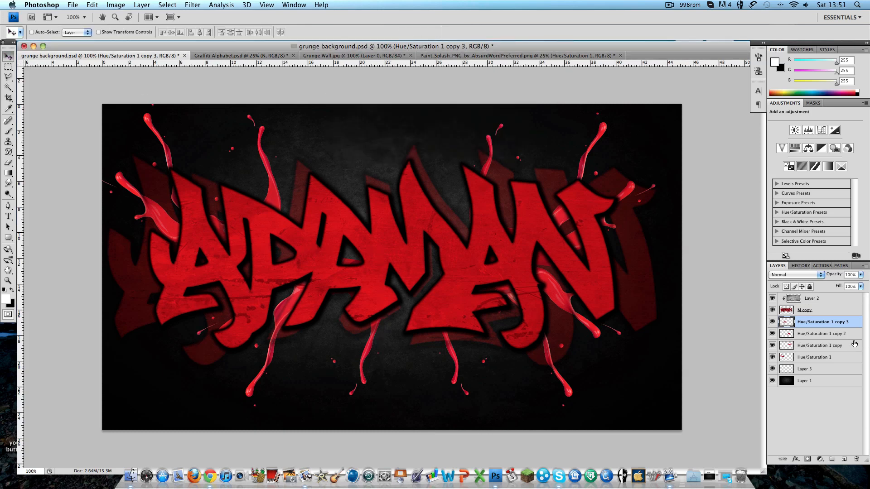
Merge the four Hue/Saturation 1 splash layers into a single layer beneath the lettering
shift+click(854, 336)
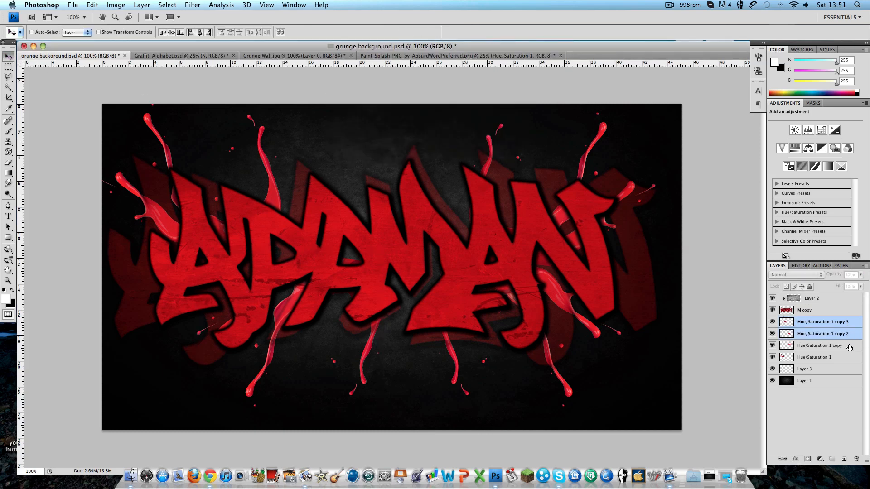
shift+click(847, 346)
shift+click(838, 357)
right_click(839, 360)
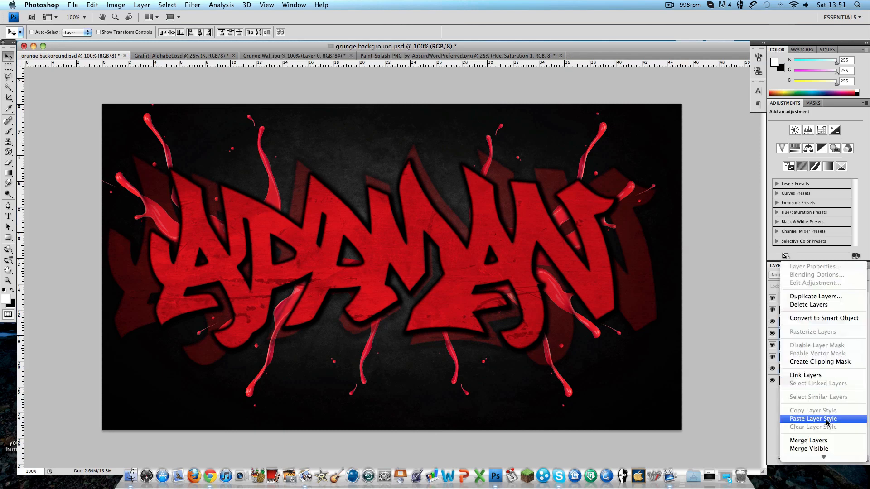
click(821, 441)
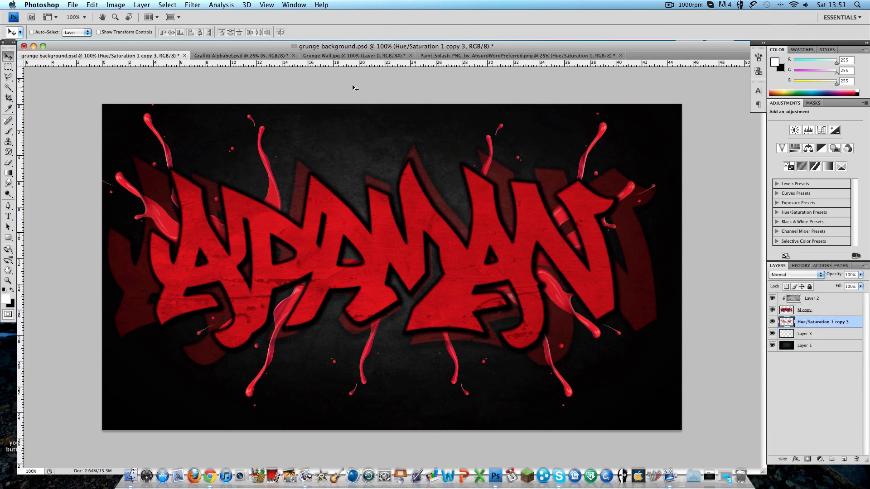
Erase the splash fragments showing through the letter openings with a 64 px eraser at 100% hardness
click(7, 163)
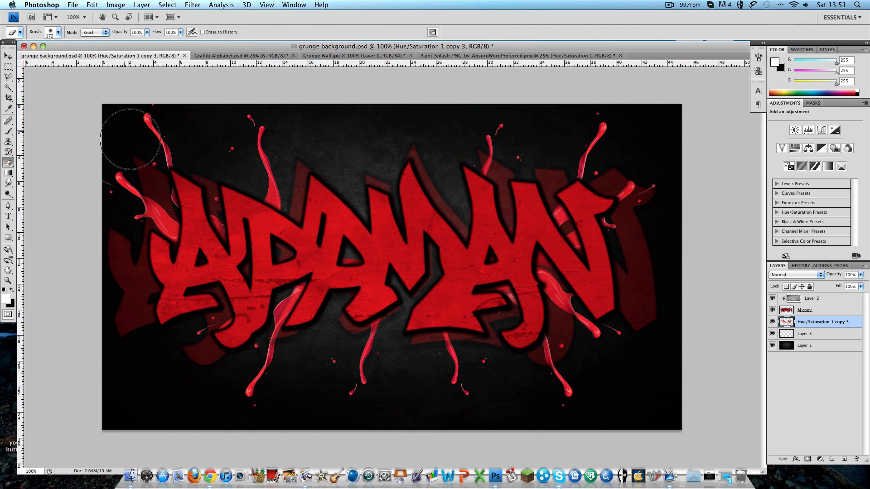
click(58, 32)
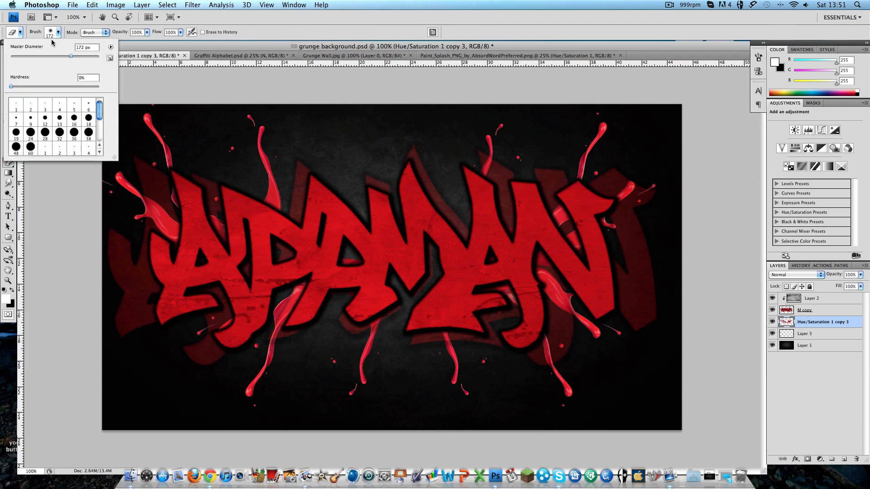
drag(53, 57, 39, 57)
drag(43, 87, 106, 88)
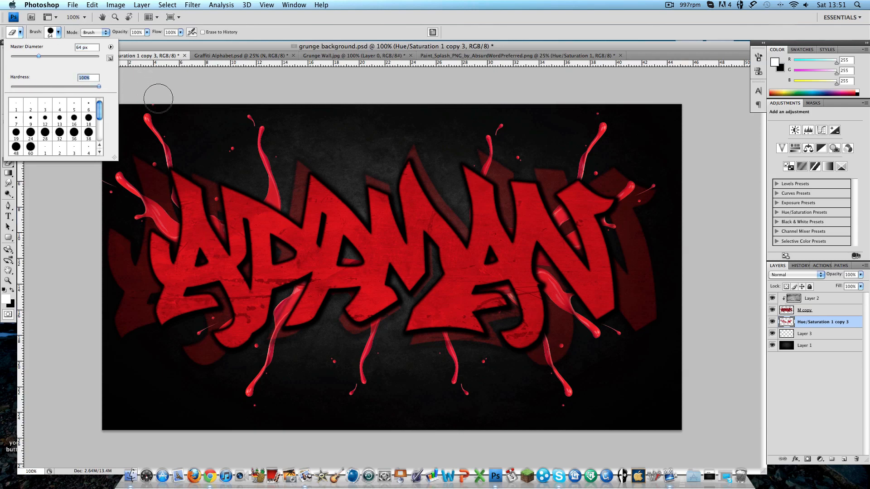
click(216, 232)
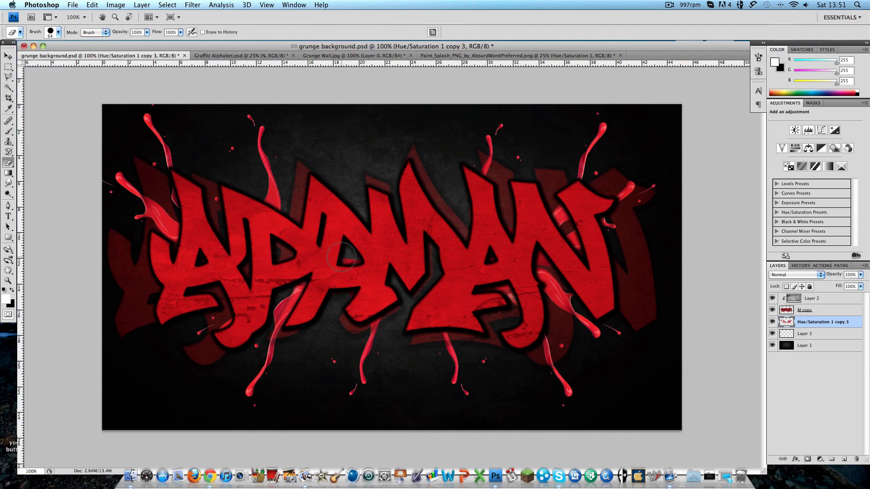
mouse_move(352, 258)
mouse_down()
mouse_move(344, 260)
mouse_move(352, 260)
mouse_up()
drag(510, 293, 511, 299)
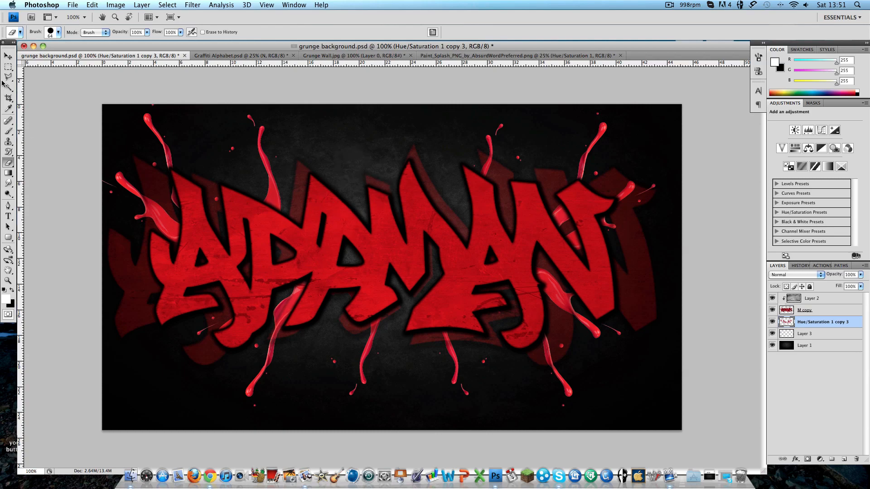
In the Paint_Splash image, lasso the leftmost splash arm together with its nearby droplets
click(8, 55)
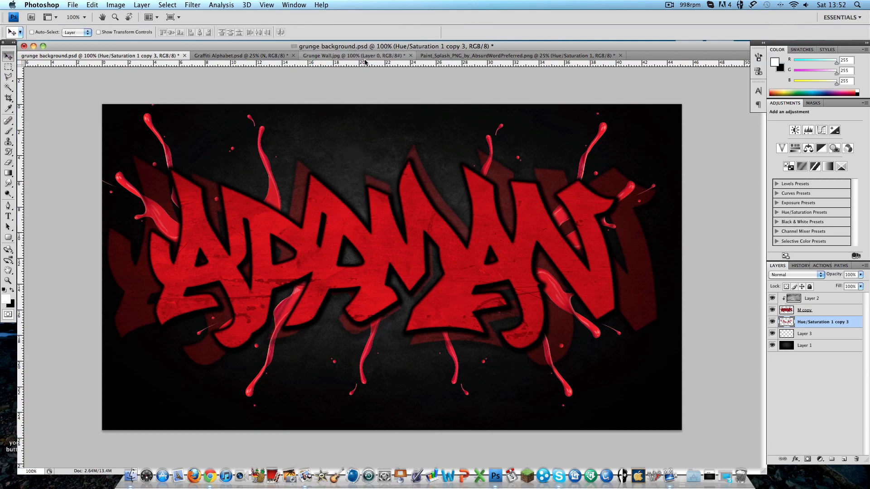
click(569, 56)
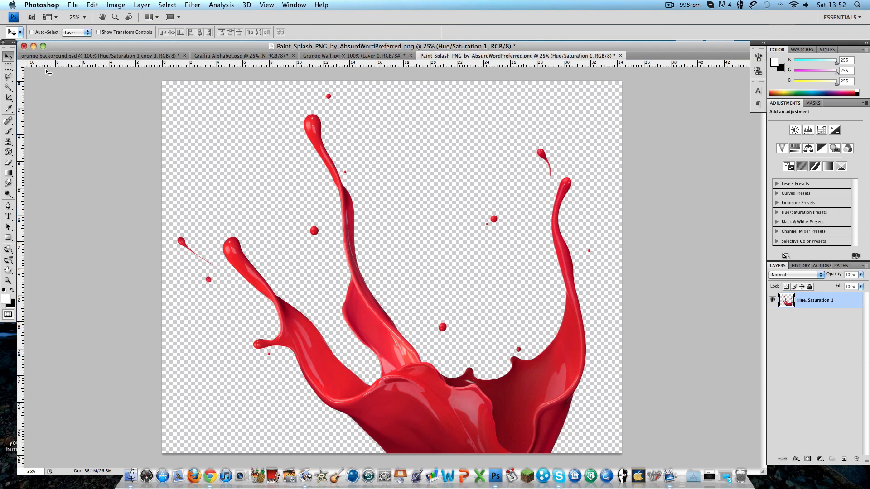
drag(8, 76, 28, 75)
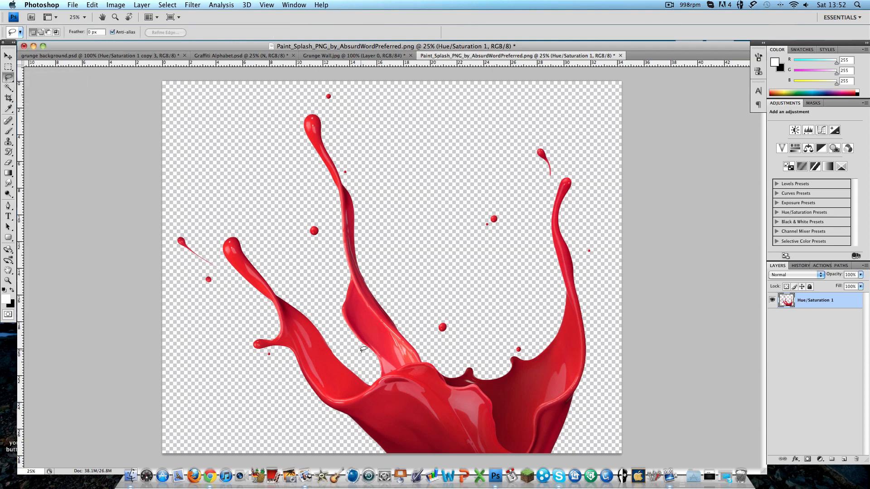
click(243, 210)
double_click(338, 302)
click(310, 287)
drag(228, 358, 188, 288)
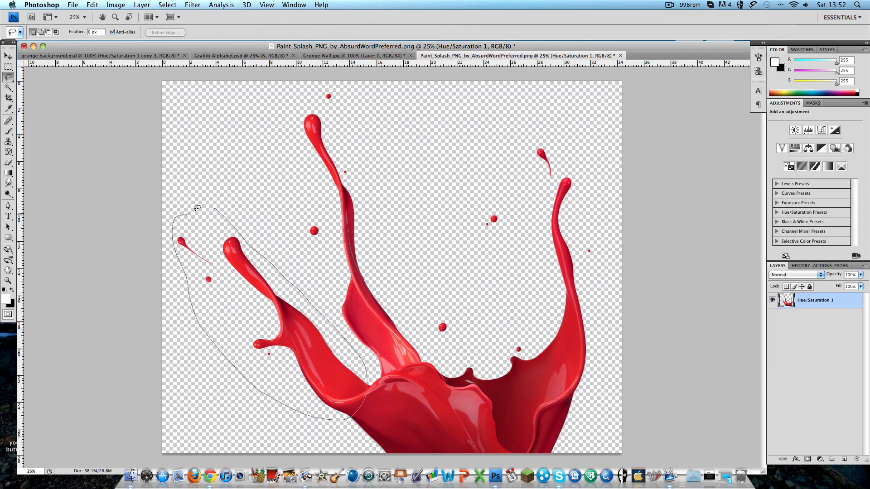
drag(217, 205, 216, 206)
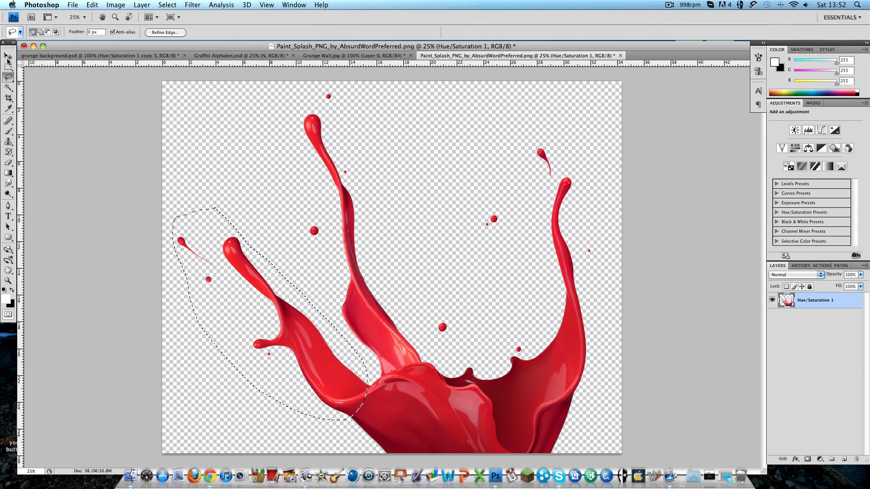
Bring the selected splash arm into the grunge background document and place it behind the lettering's right half
click(7, 56)
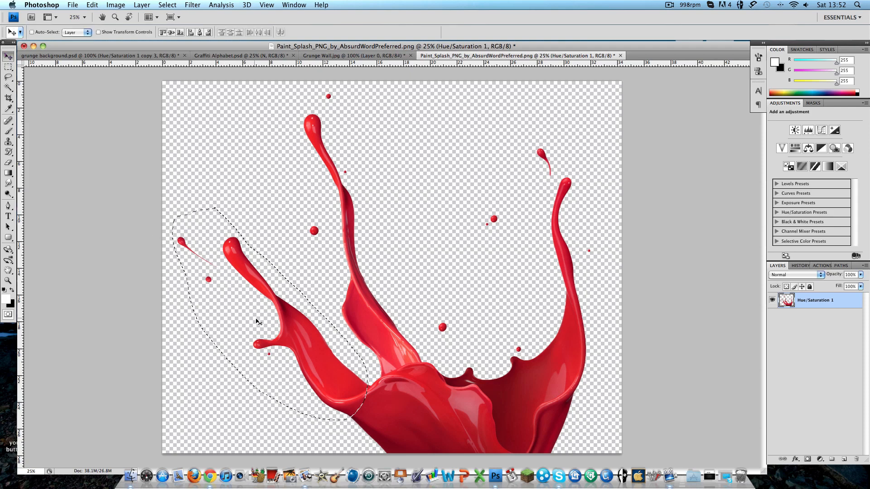
mouse_move(272, 329)
mouse_down()
mouse_move(269, 309)
mouse_move(57, 57)
mouse_move(394, 215)
mouse_up()
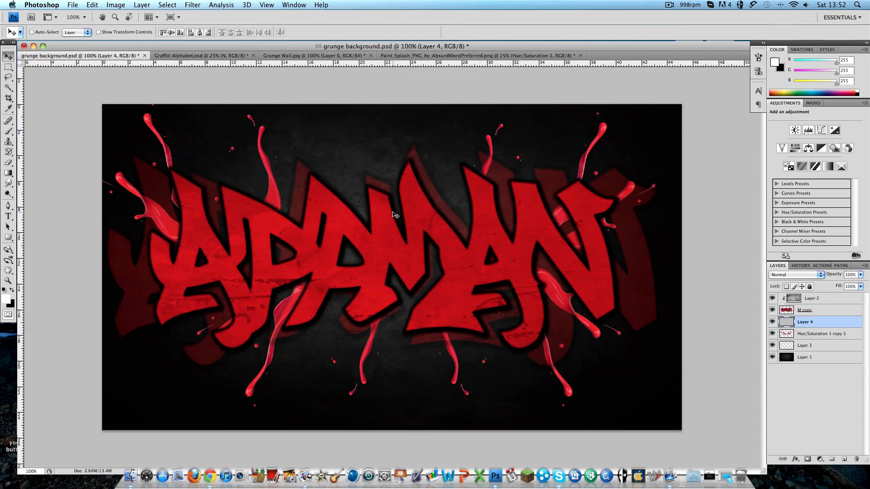
click(669, 4)
click(669, 3)
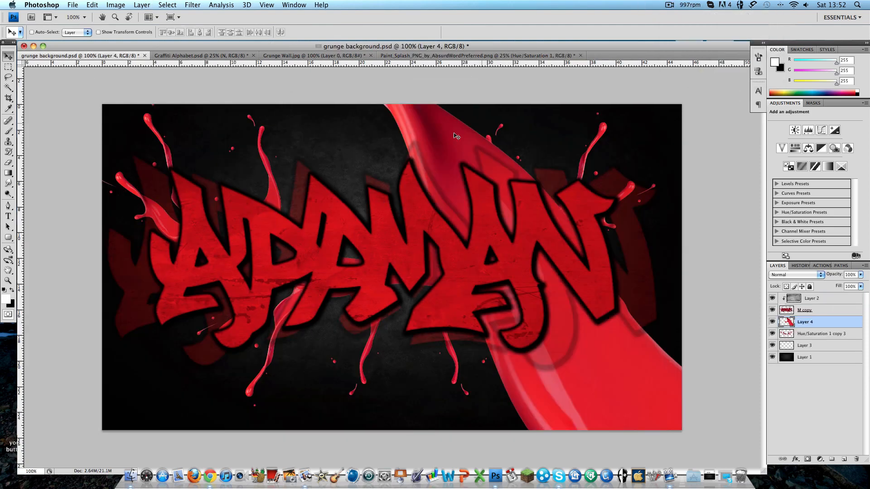
drag(447, 150, 416, 159)
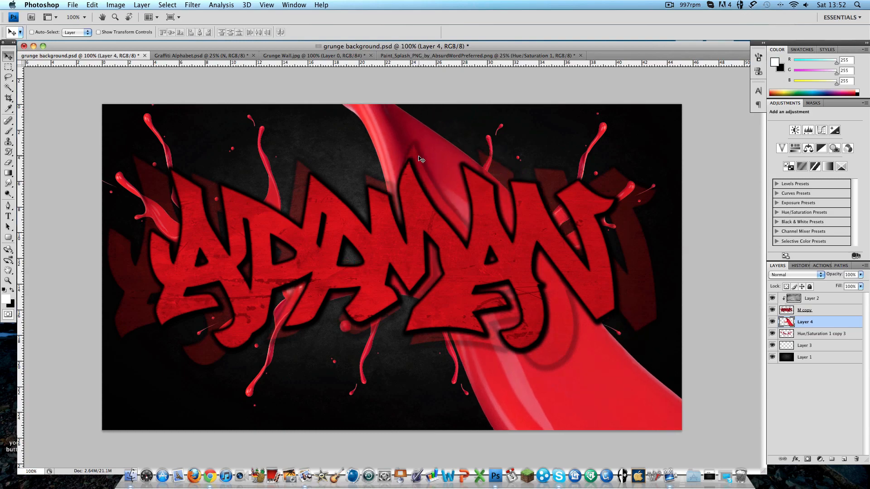
Scale the new splash arm down to about 18.8% and place it behind the middle of the lettering
key(super+t)
key(super+minus)
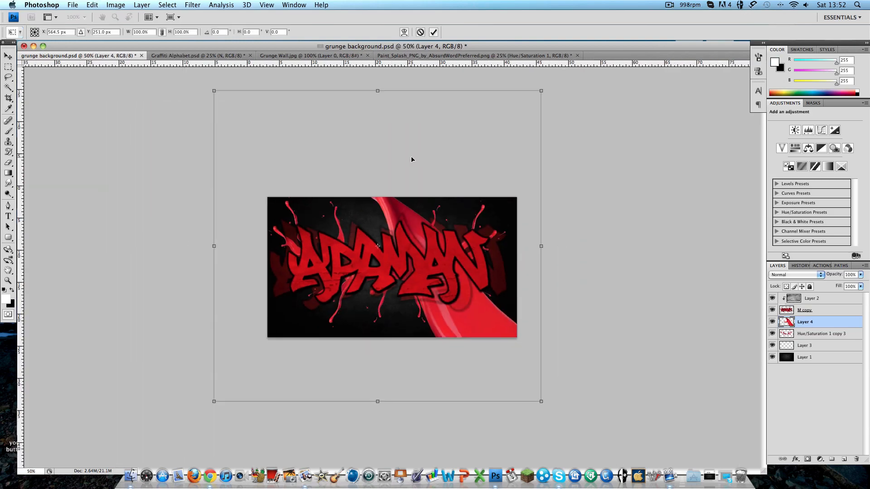
key(super+minus)
drag(253, 130, 388, 239)
key(super+plus)
key(super+plus)
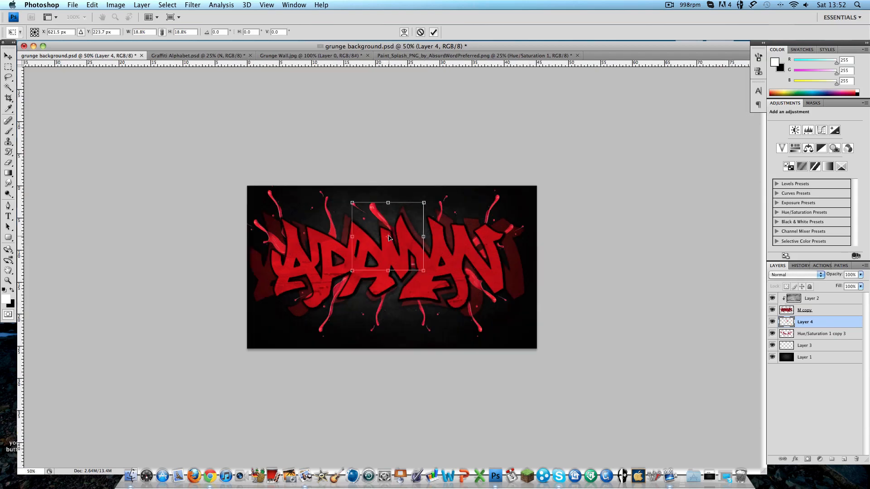
key(super+plus)
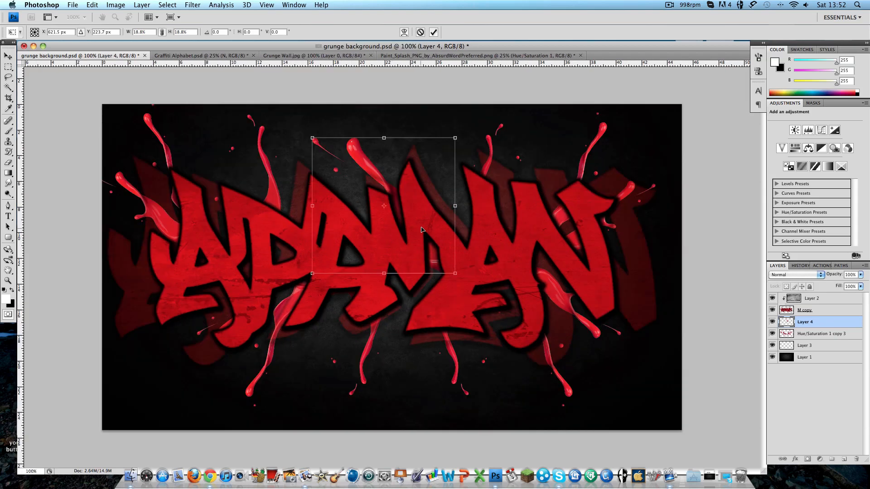
Rotate the small splash arm to about 76.2° and place it at about X 557.5 px, Y 186.7 px behind the lettering's upper middle
drag(421, 229, 388, 223)
drag(464, 301, 340, 311)
drag(379, 233, 355, 236)
drag(373, 305, 296, 303)
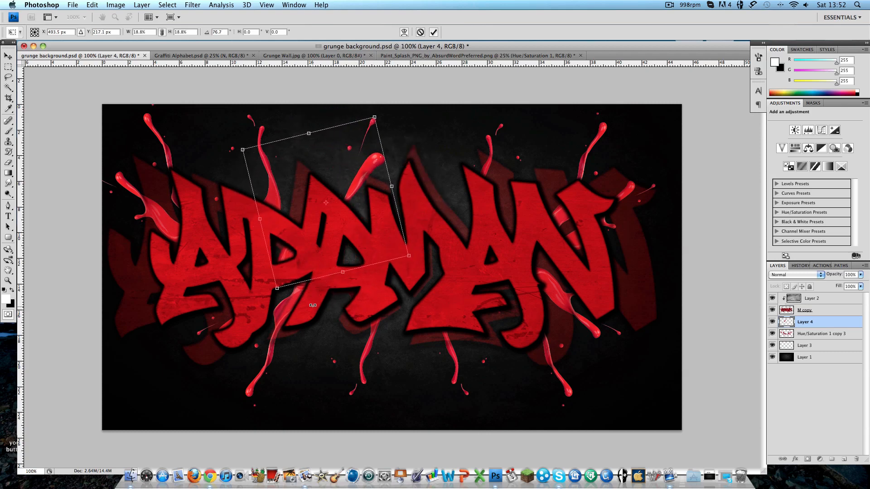
drag(359, 220, 391, 205)
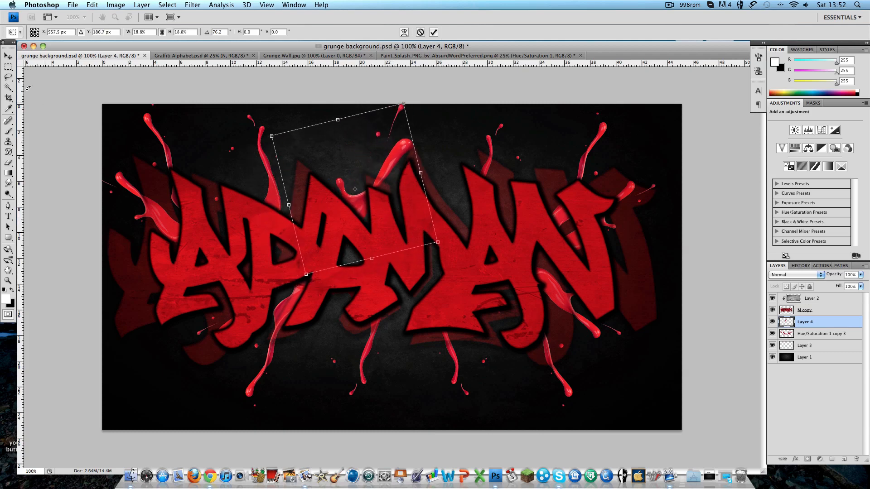
click(8, 55)
key(Return)
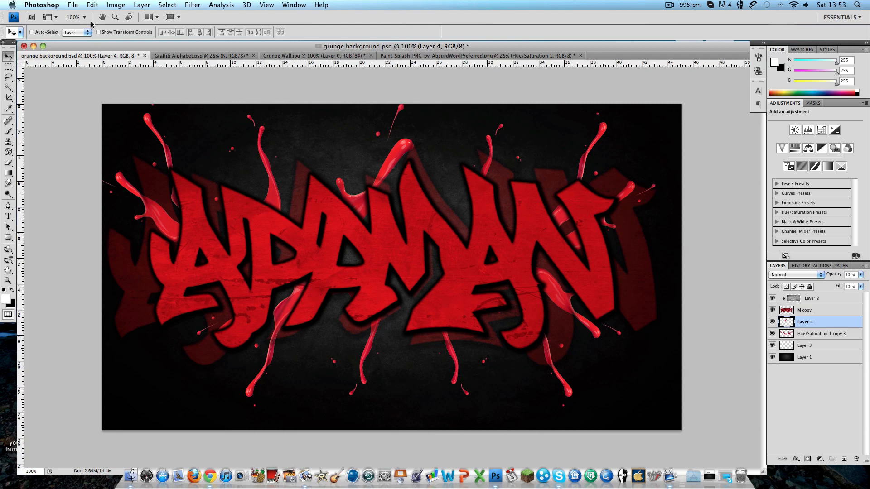
Export the wallpaper for web as a PNG-24 named Appman.png on the Desktop
click(75, 4)
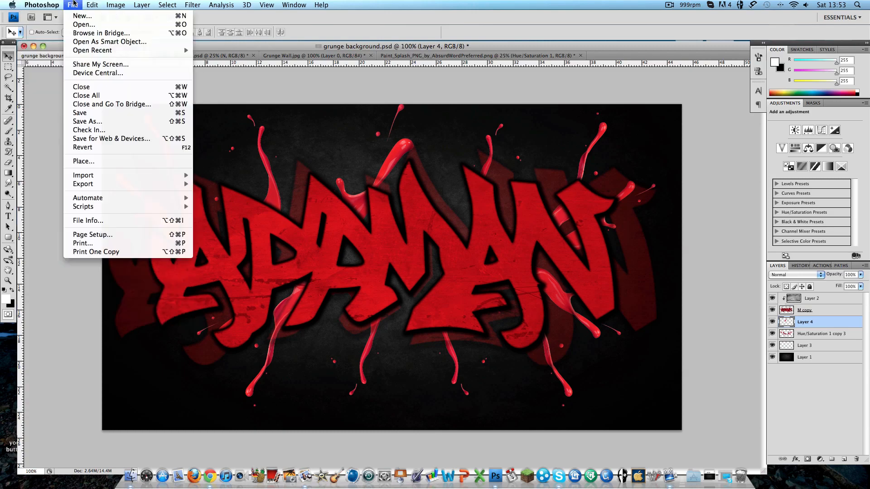
click(107, 138)
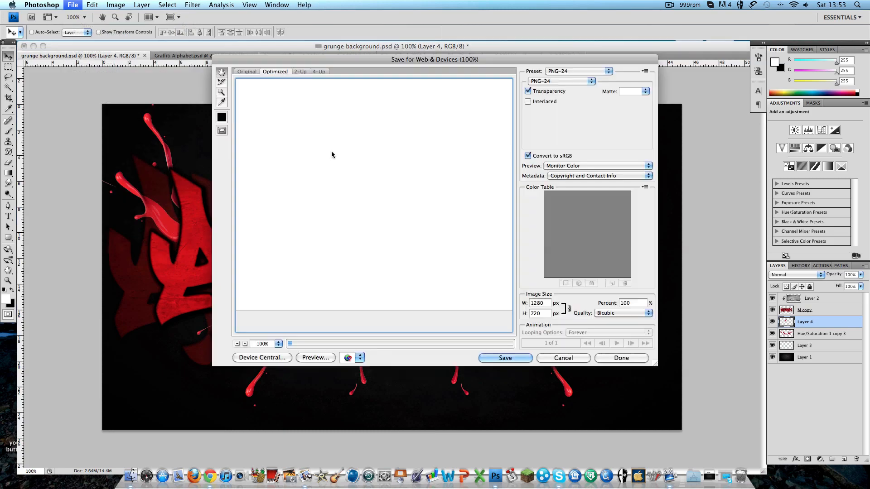
click(499, 358)
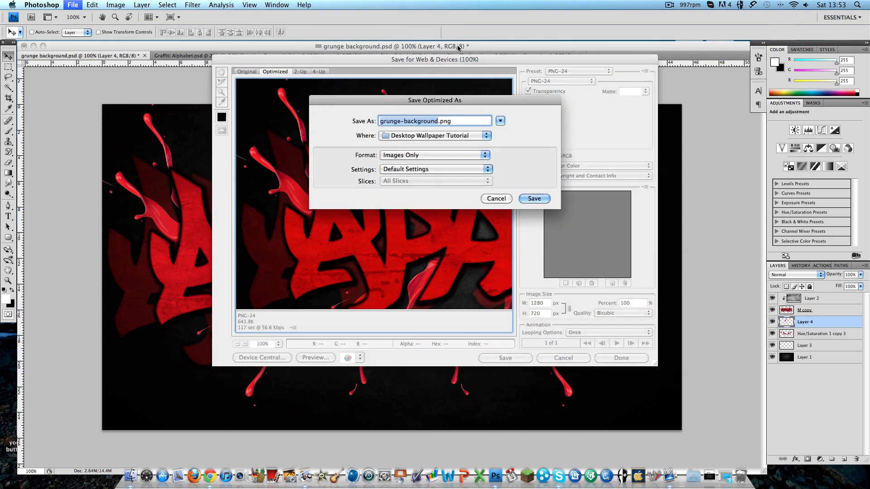
text(Appamn)
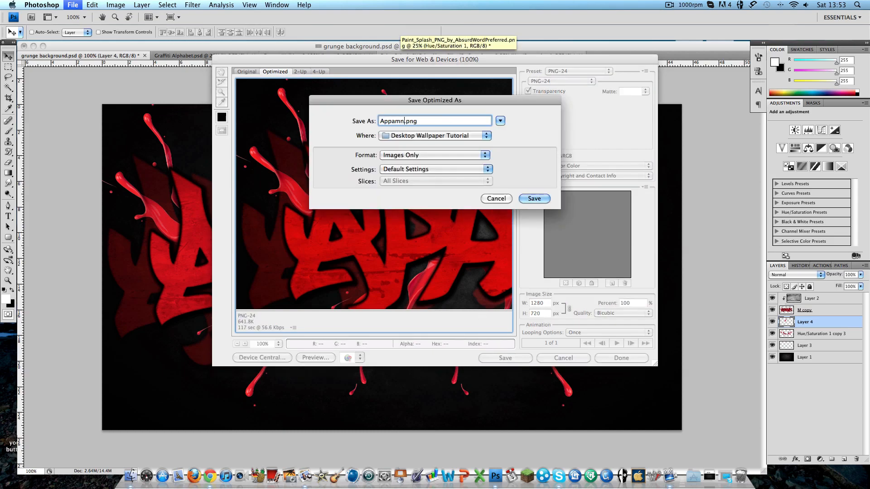
click(453, 136)
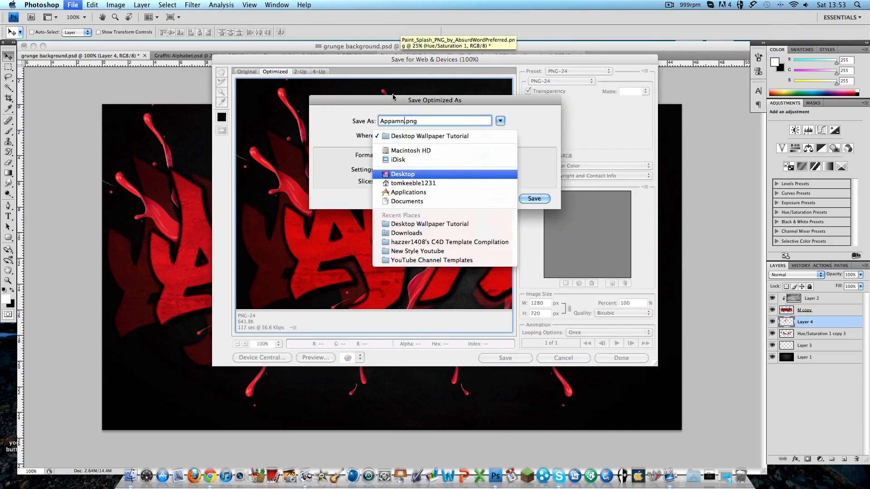
key(Return)
key(Left)
key(Left)
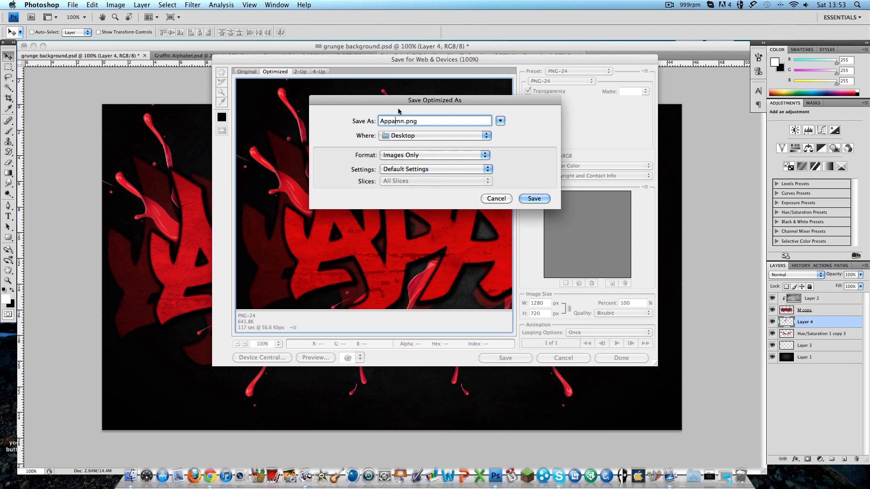
key(BackSpace)
click(537, 200)
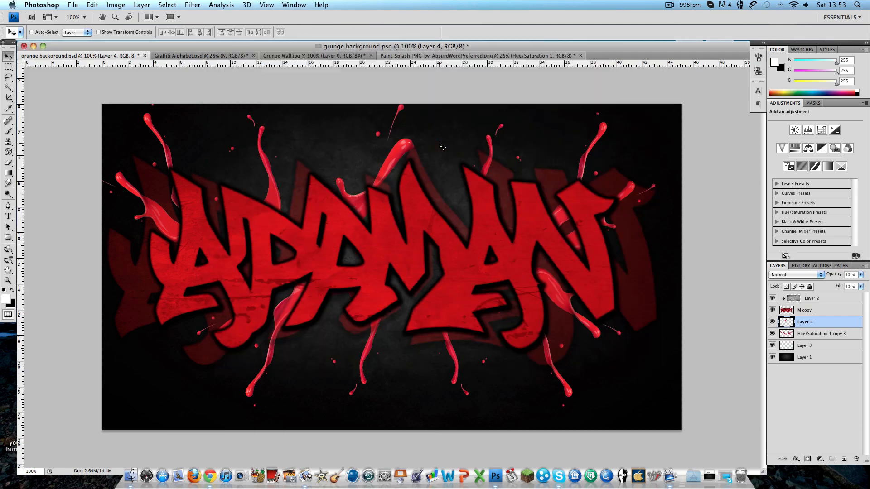
Minimise the Photoshop document and open Appman.png from the desktop in Preview to check the exported wallpaper, closing it when done
click(34, 47)
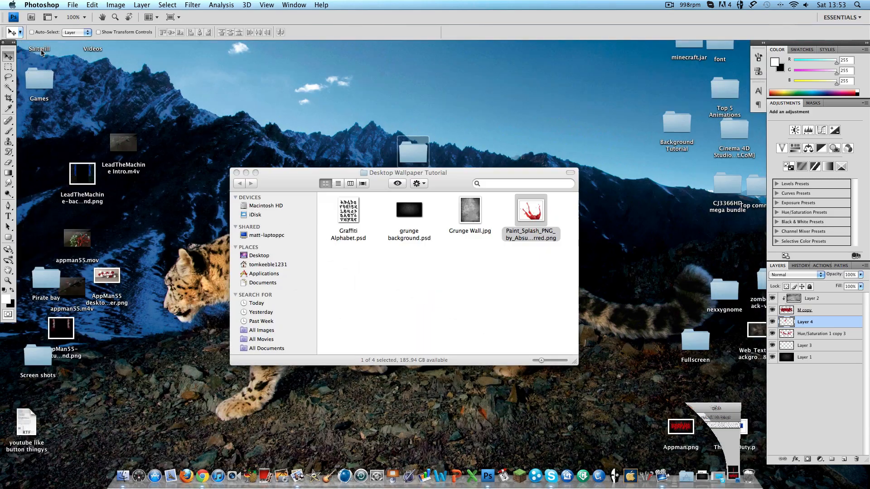
click(247, 150)
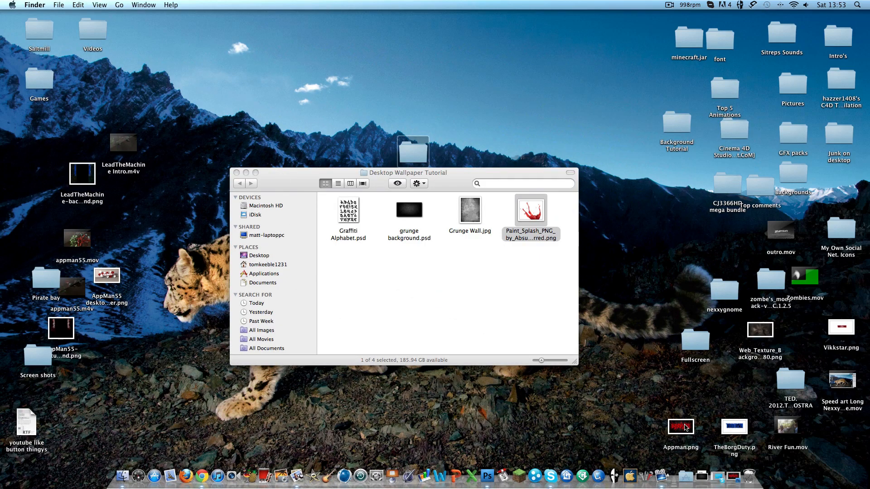
double_click(681, 427)
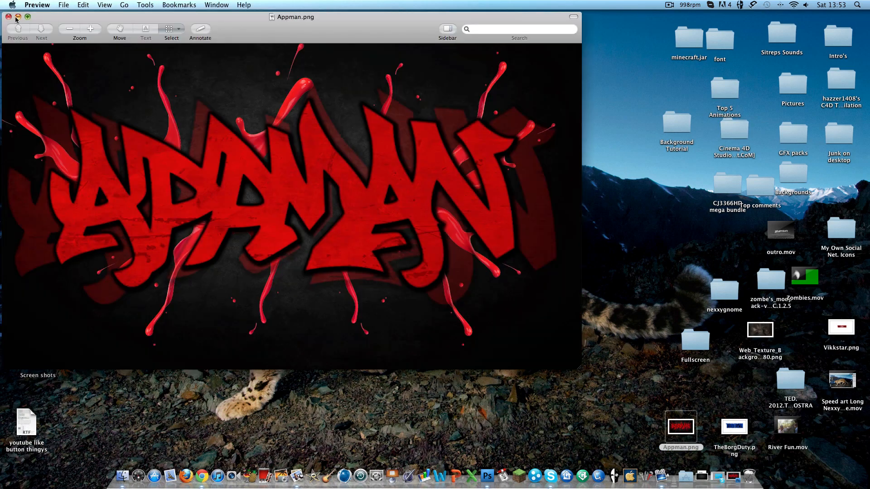
drag(40, 19, 122, 35)
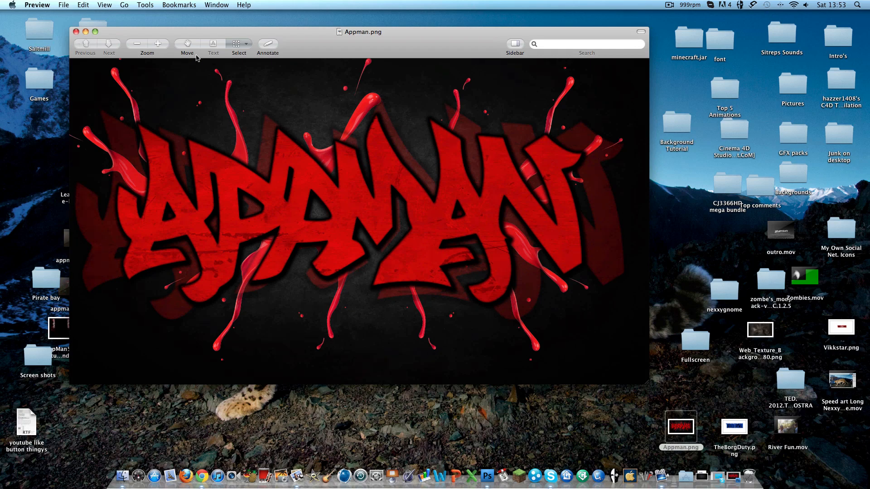
drag(196, 33, 177, 41)
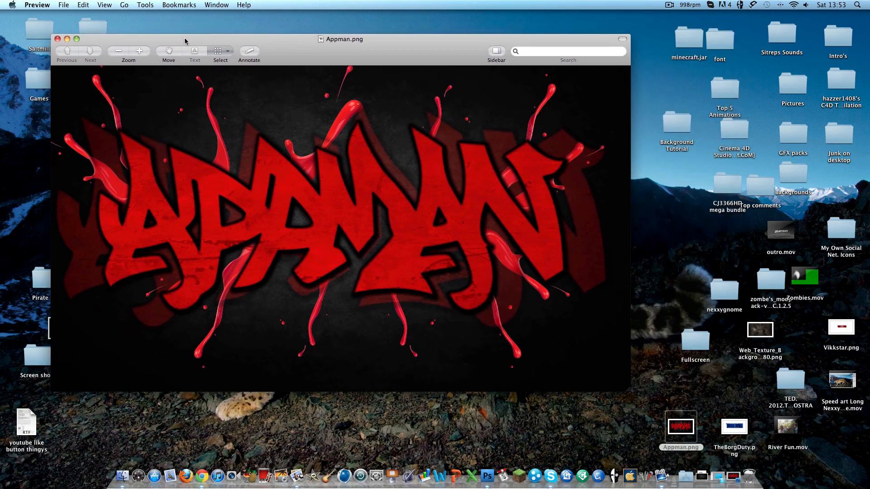
click(57, 40)
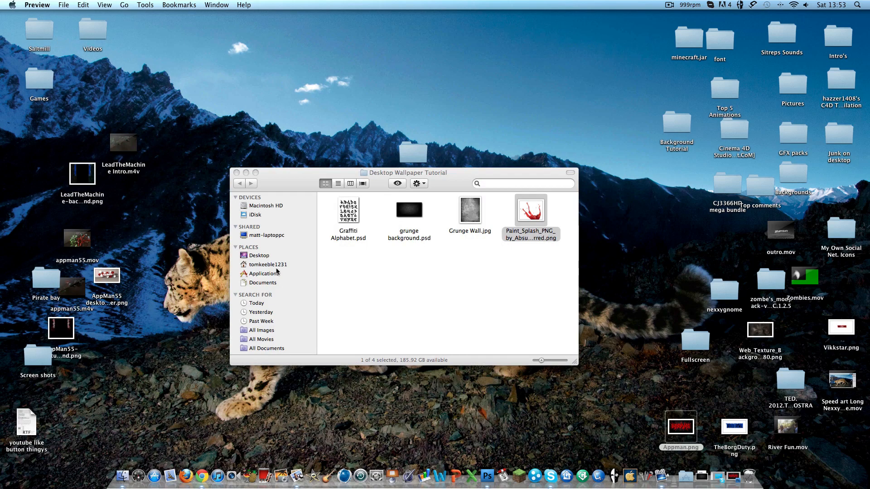
Close the Desktop Wallpaper Tutorial folder window and move the Appman.png icon beside appman55.mov on the desktop
click(233, 169)
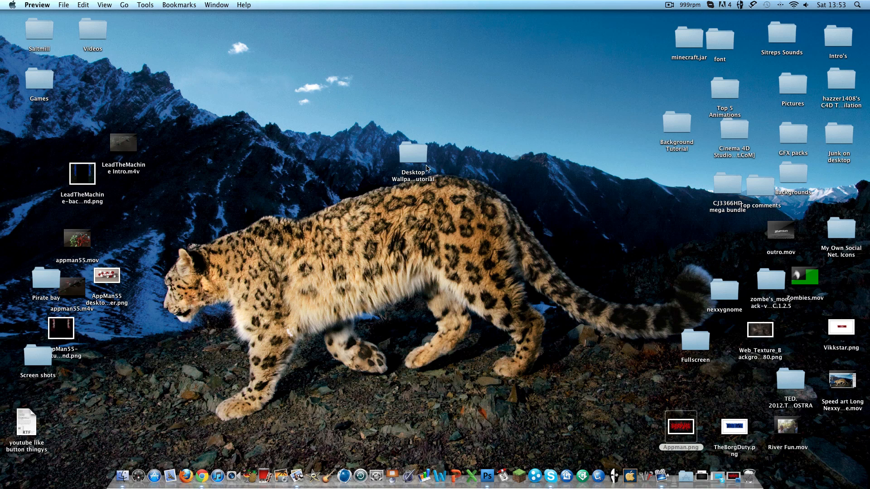
drag(689, 433, 116, 240)
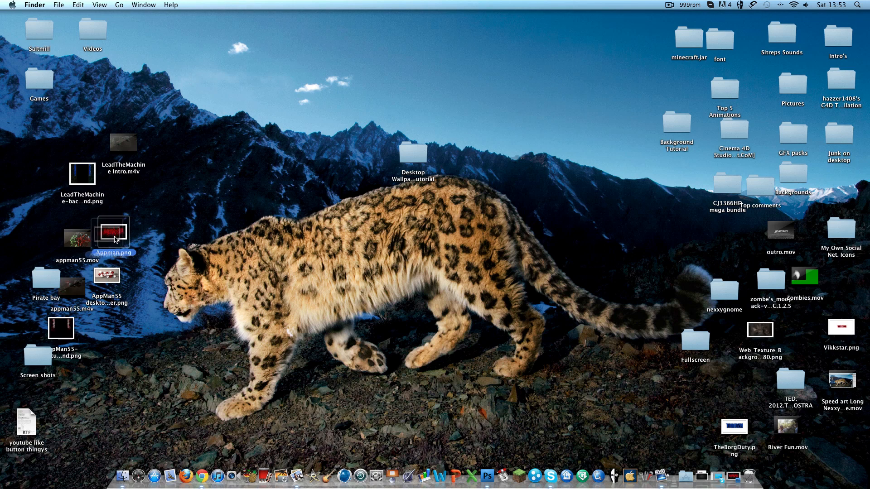
click(151, 235)
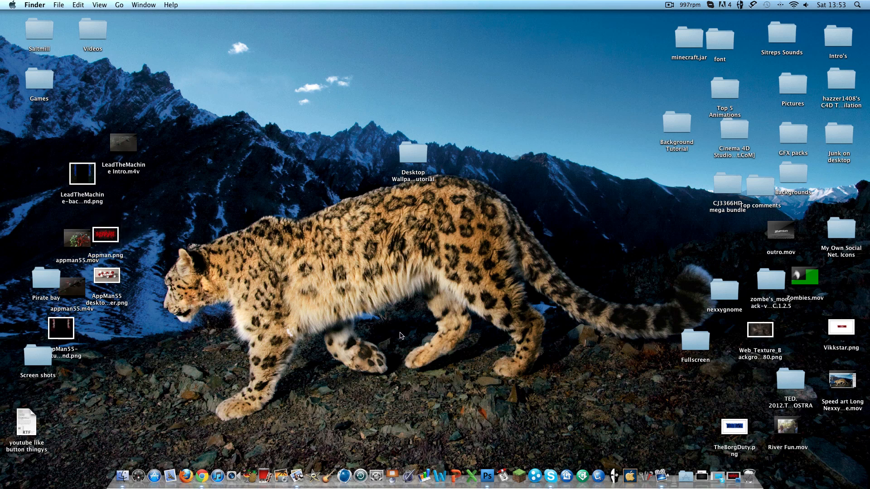